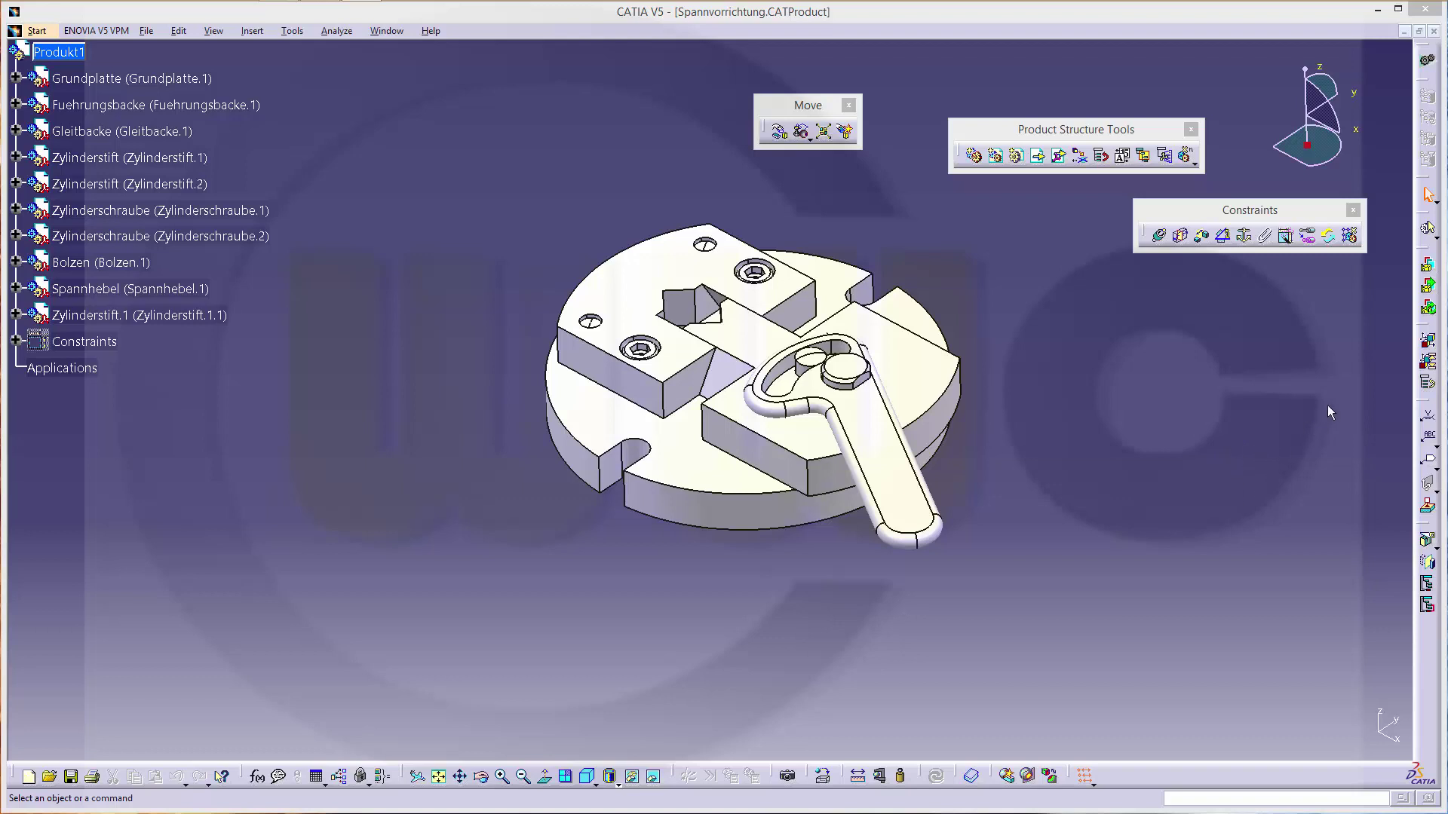
Create an automatically named enhanced scene of the assembly with full overload, and return to the assembly.
{"action": "left_click", "coordinate": [1426, 343]}
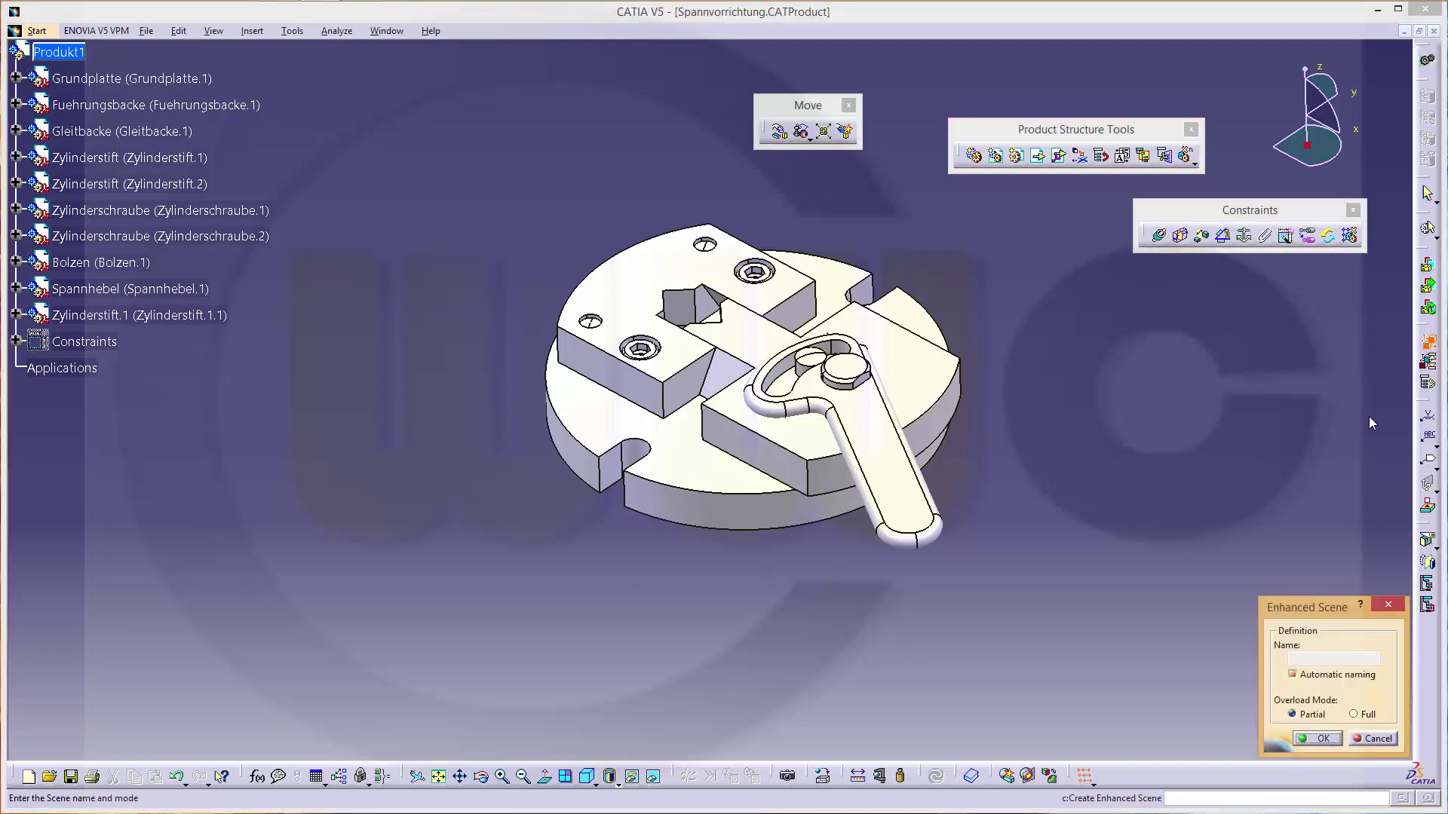
{"action": "left_click", "coordinate": [1354, 714]}
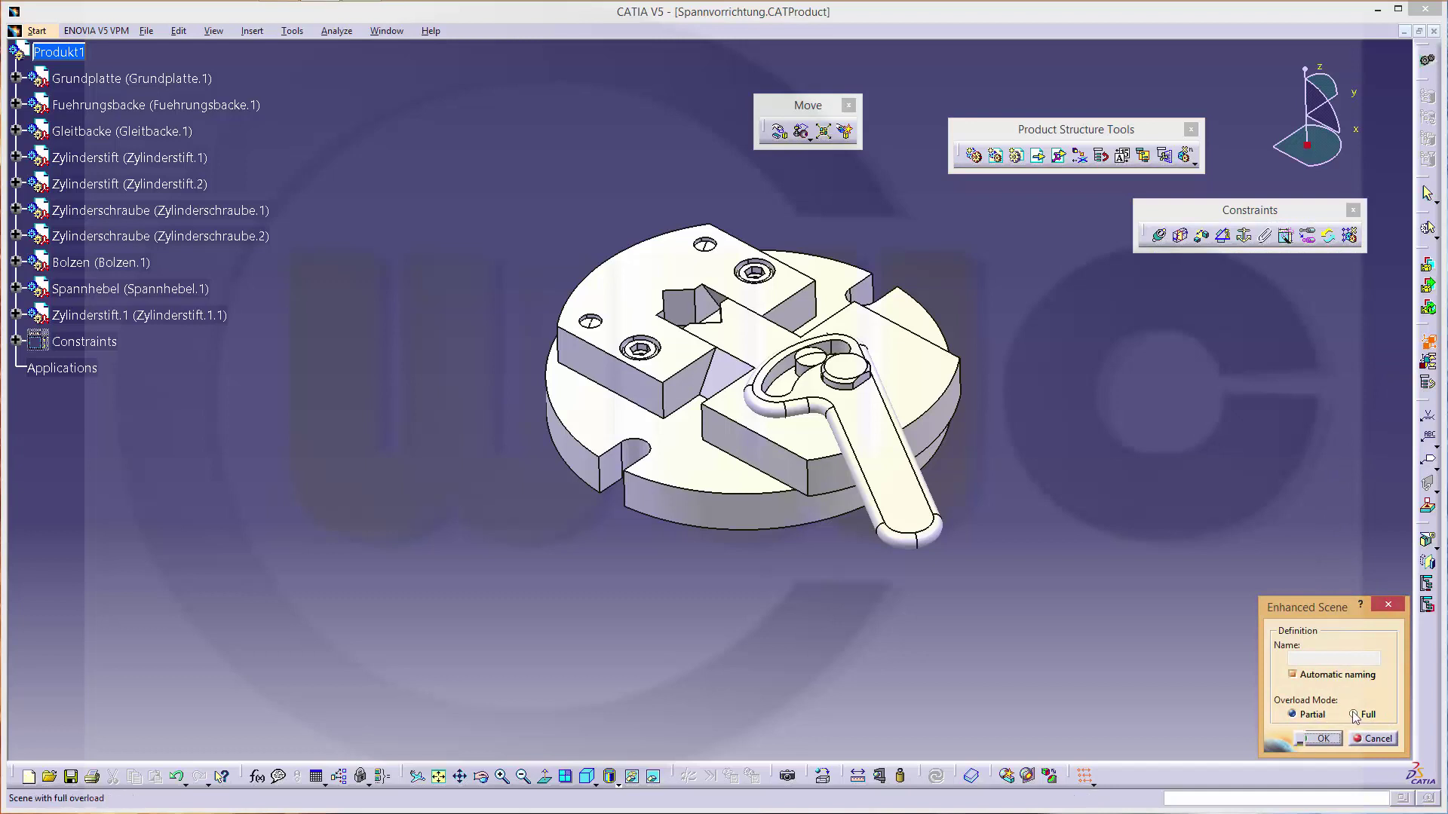
{"action": "left_click", "coordinate": [1315, 739]}
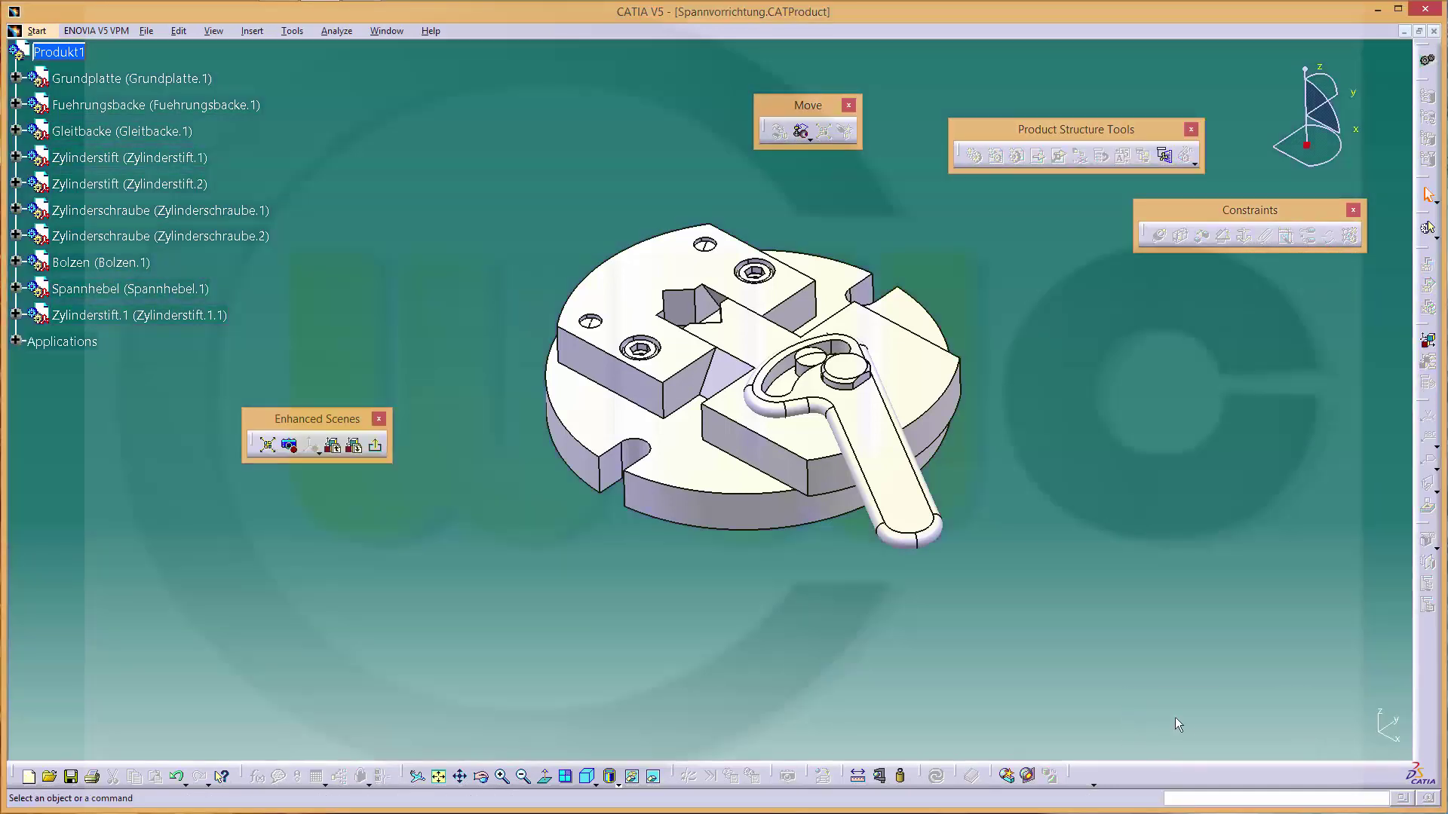
{"action": "left_click_drag", "start_coordinate": [342, 423], "coordinate": [279, 447]}
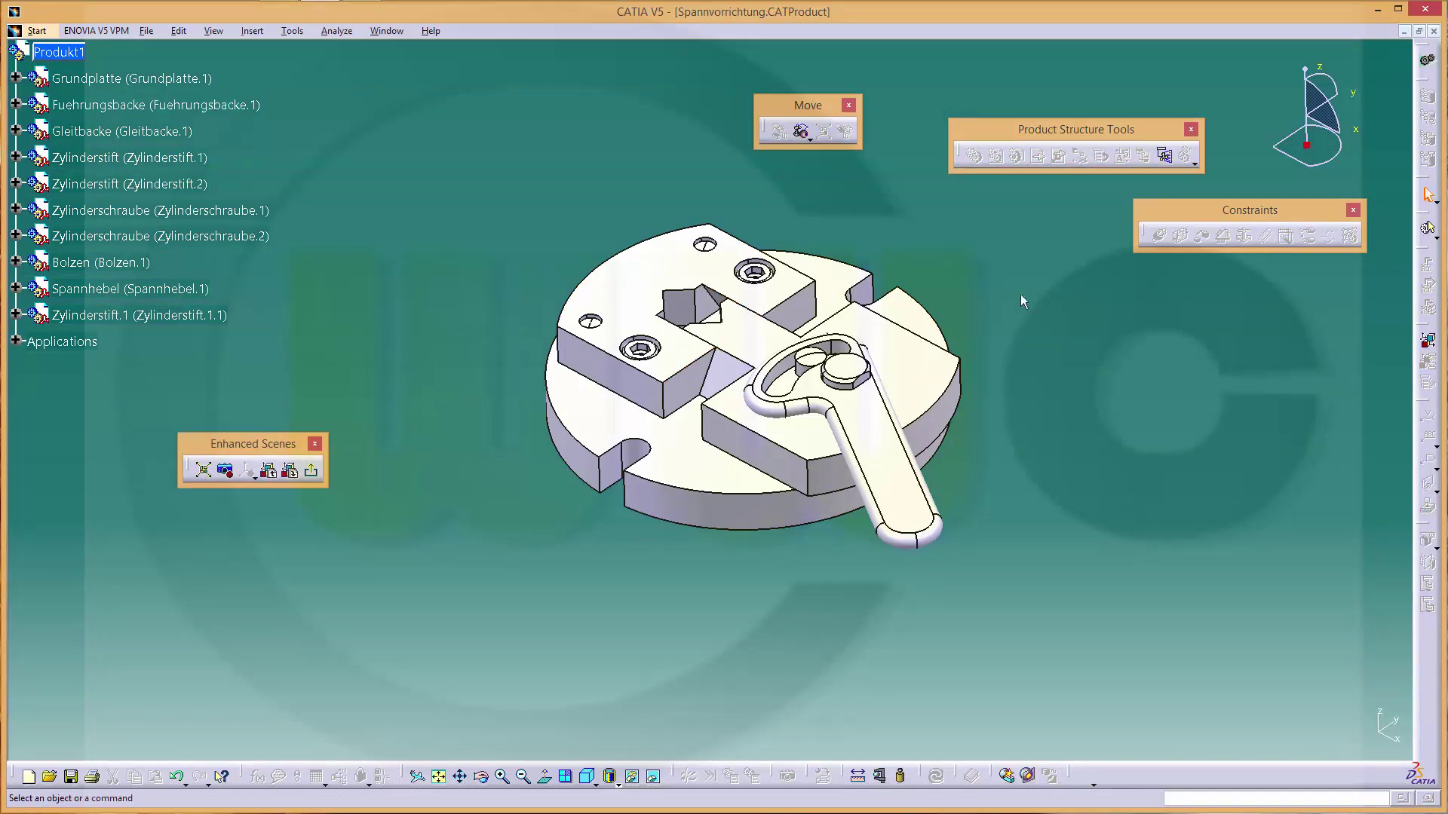
{"action": "left_click", "coordinate": [310, 471]}
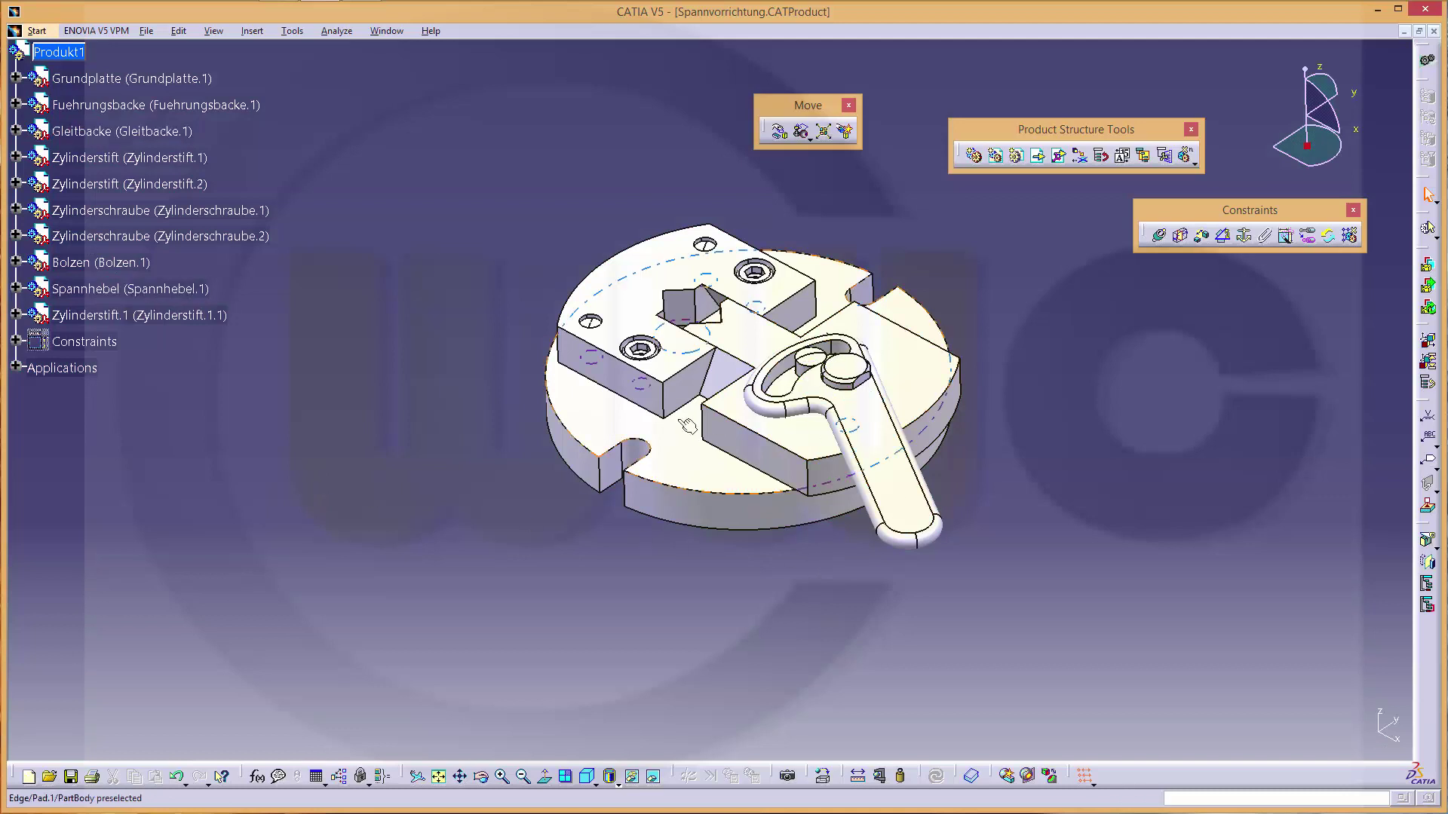
Rotate the Spannhebel about the Bolzen axis with respect to constraints, swinging its handle counterclockwise to the open position.
{"action": "middle_click_drag", "start_coordinate": [553, 426], "coordinate": [618, 522]}
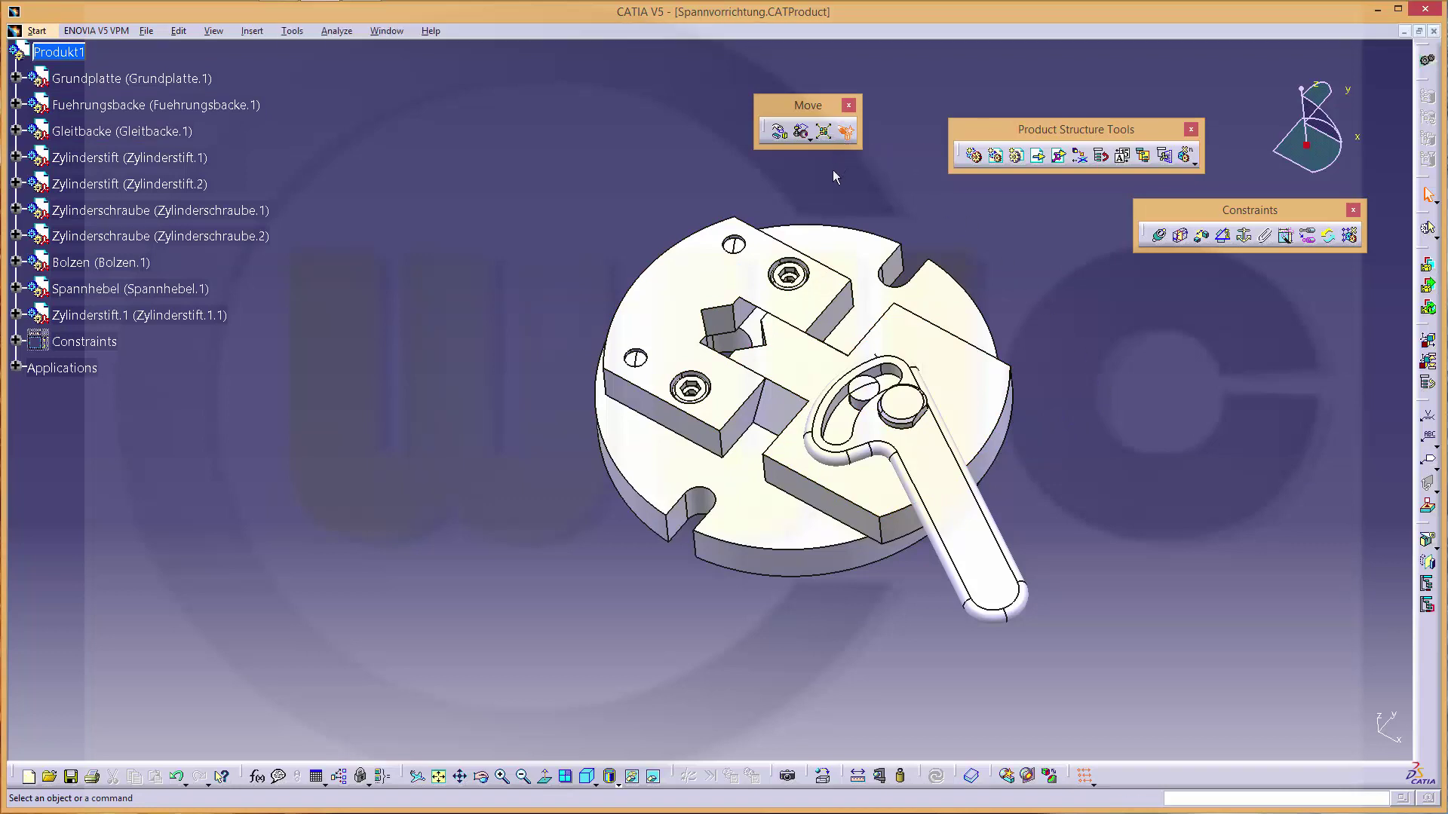
{"action": "left_click", "coordinate": [781, 136]}
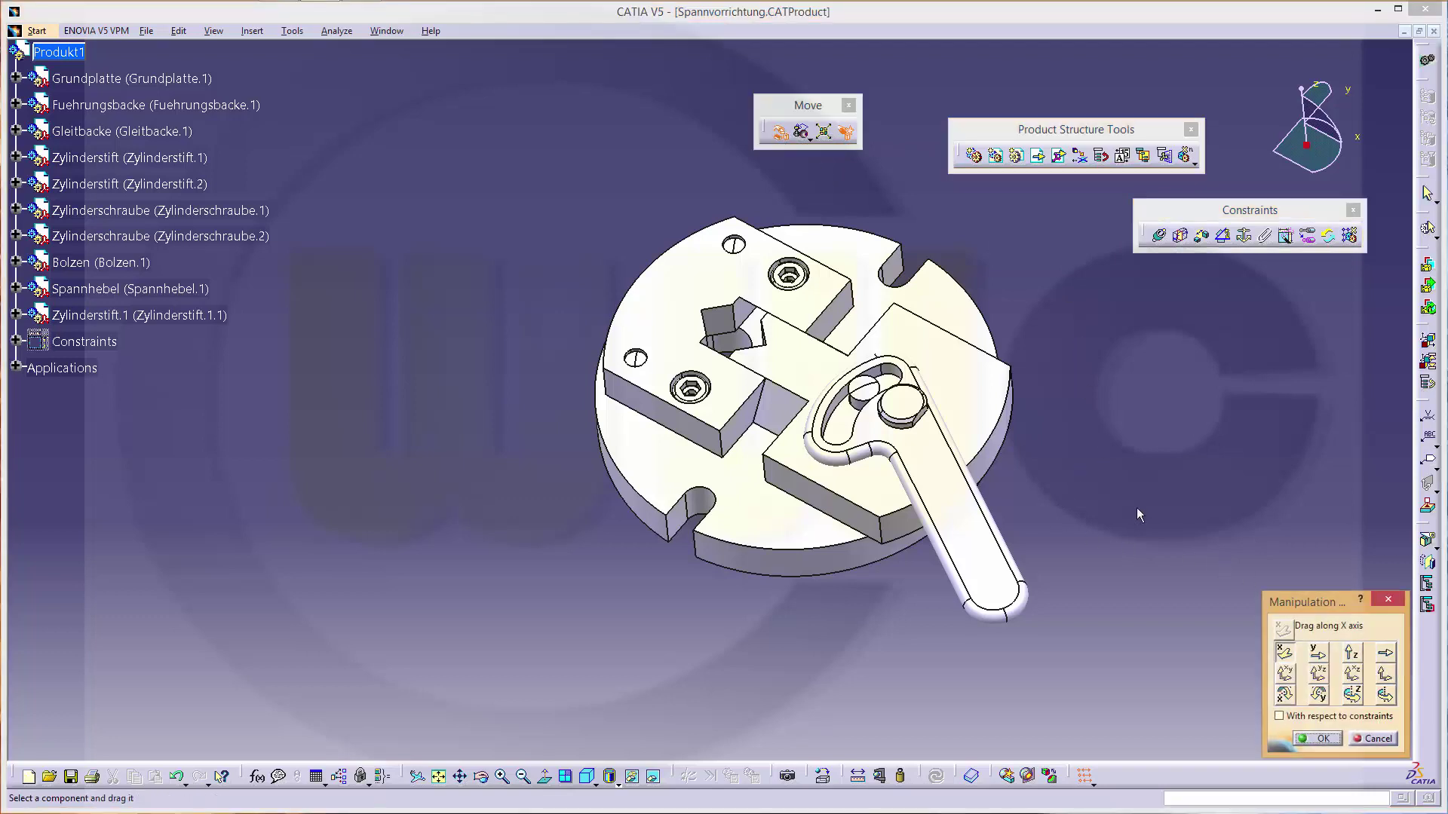
{"action": "left_click", "coordinate": [1386, 696]}
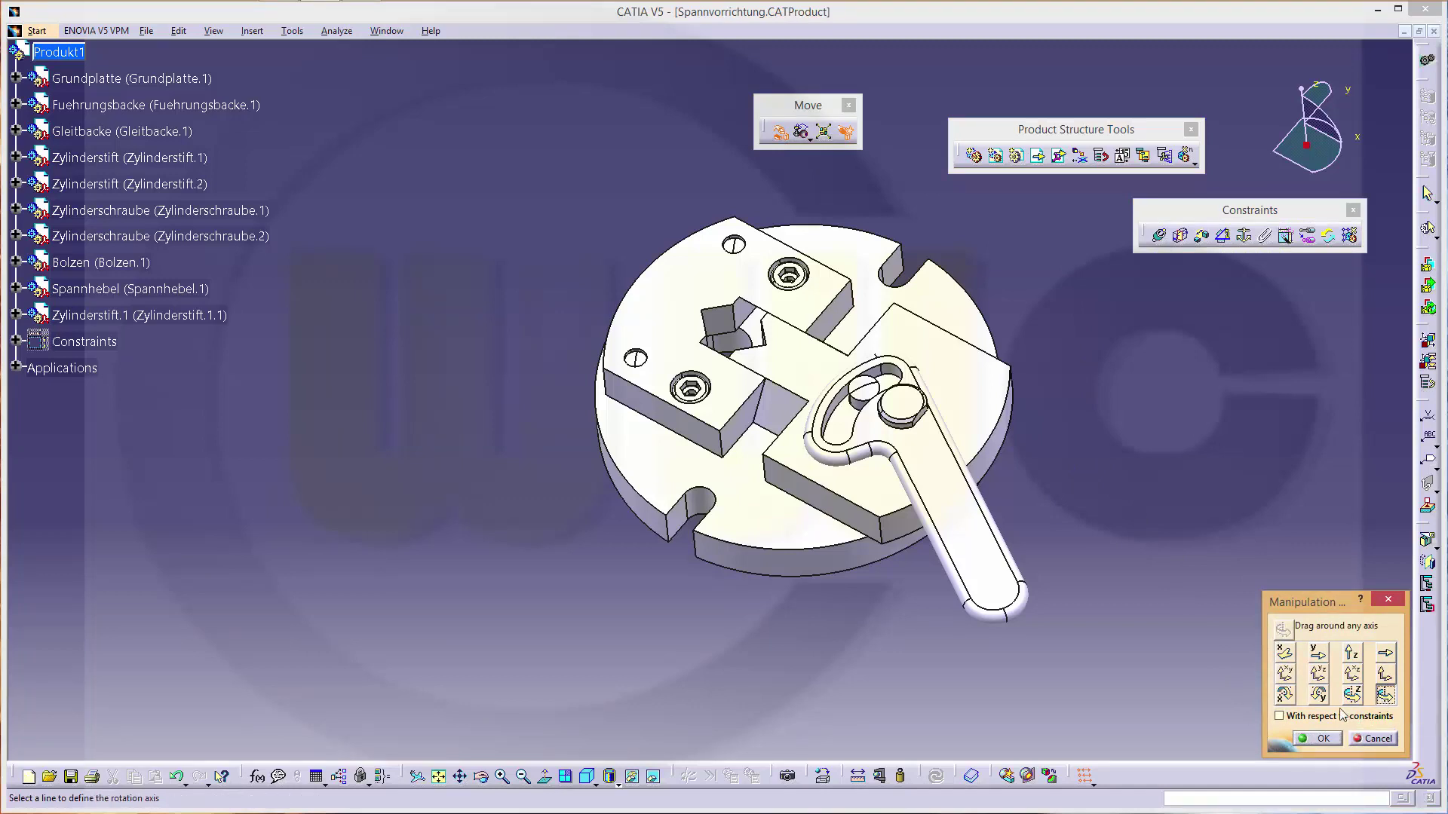
{"action": "left_click", "coordinate": [1280, 717]}
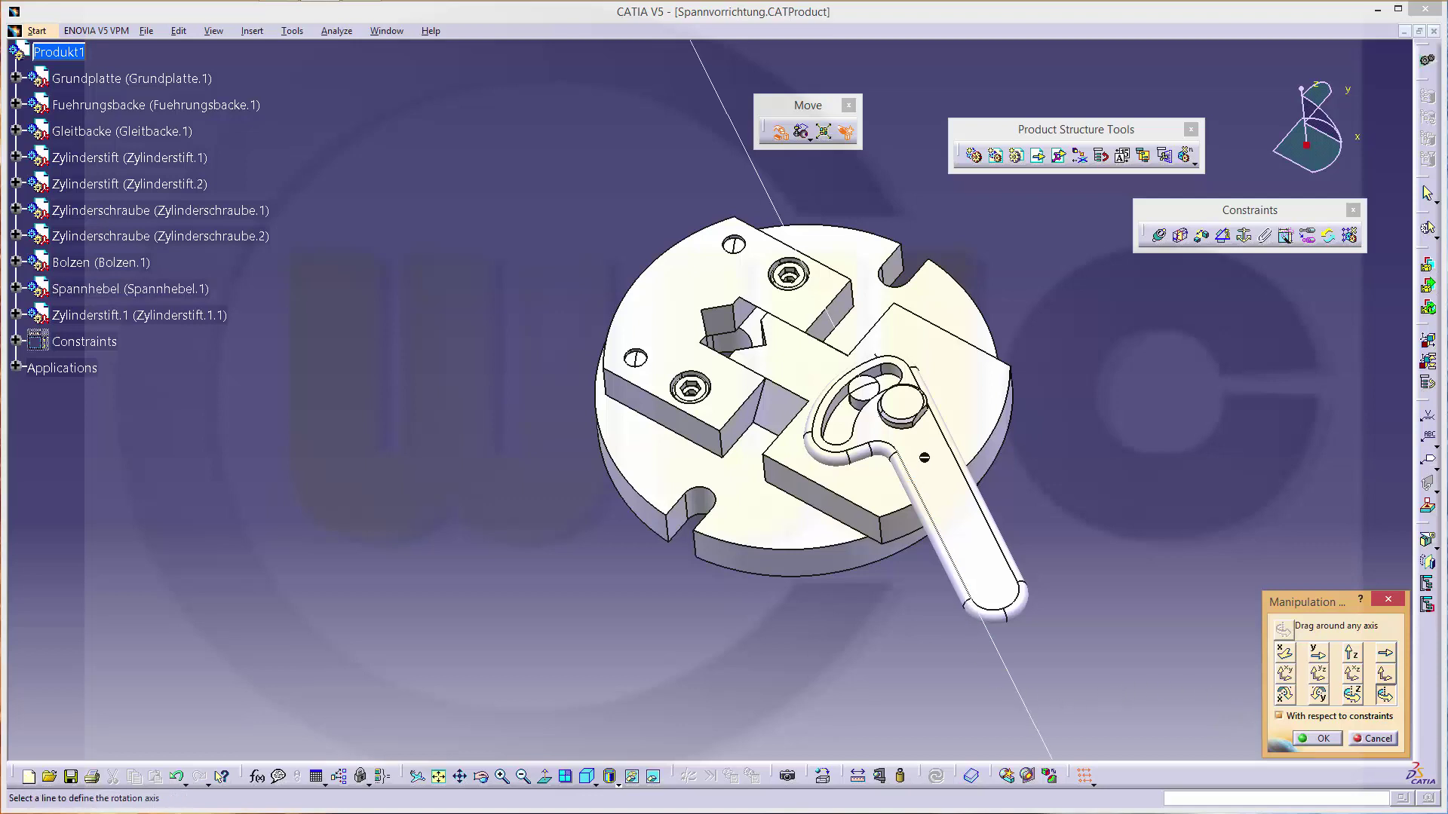
{"action": "left_click", "coordinate": [893, 418]}
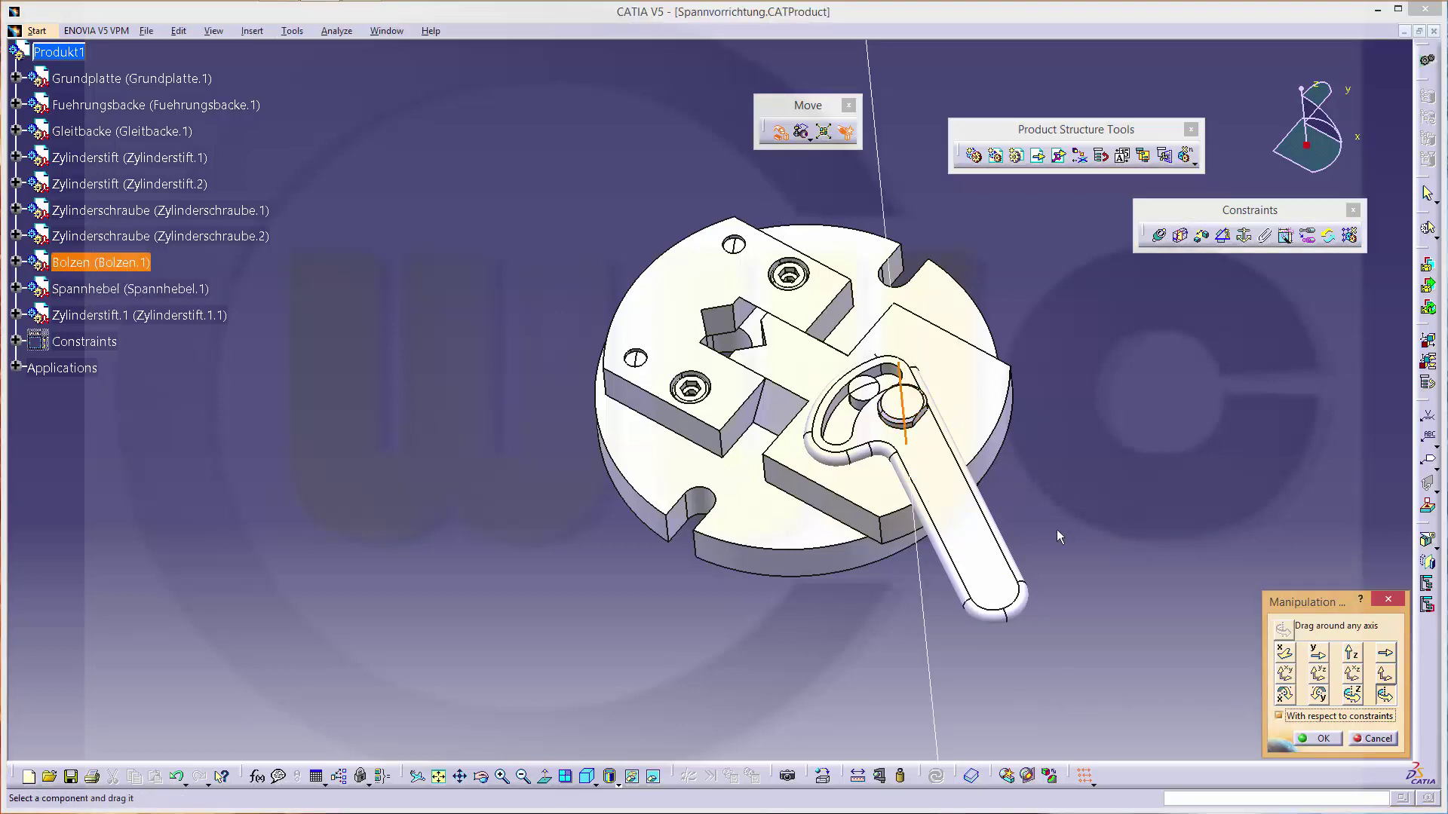
{"action": "left_click", "coordinate": [1002, 587]}
{"action": "left_click_drag", "start_coordinate": [1002, 587], "coordinate": [1104, 489]}
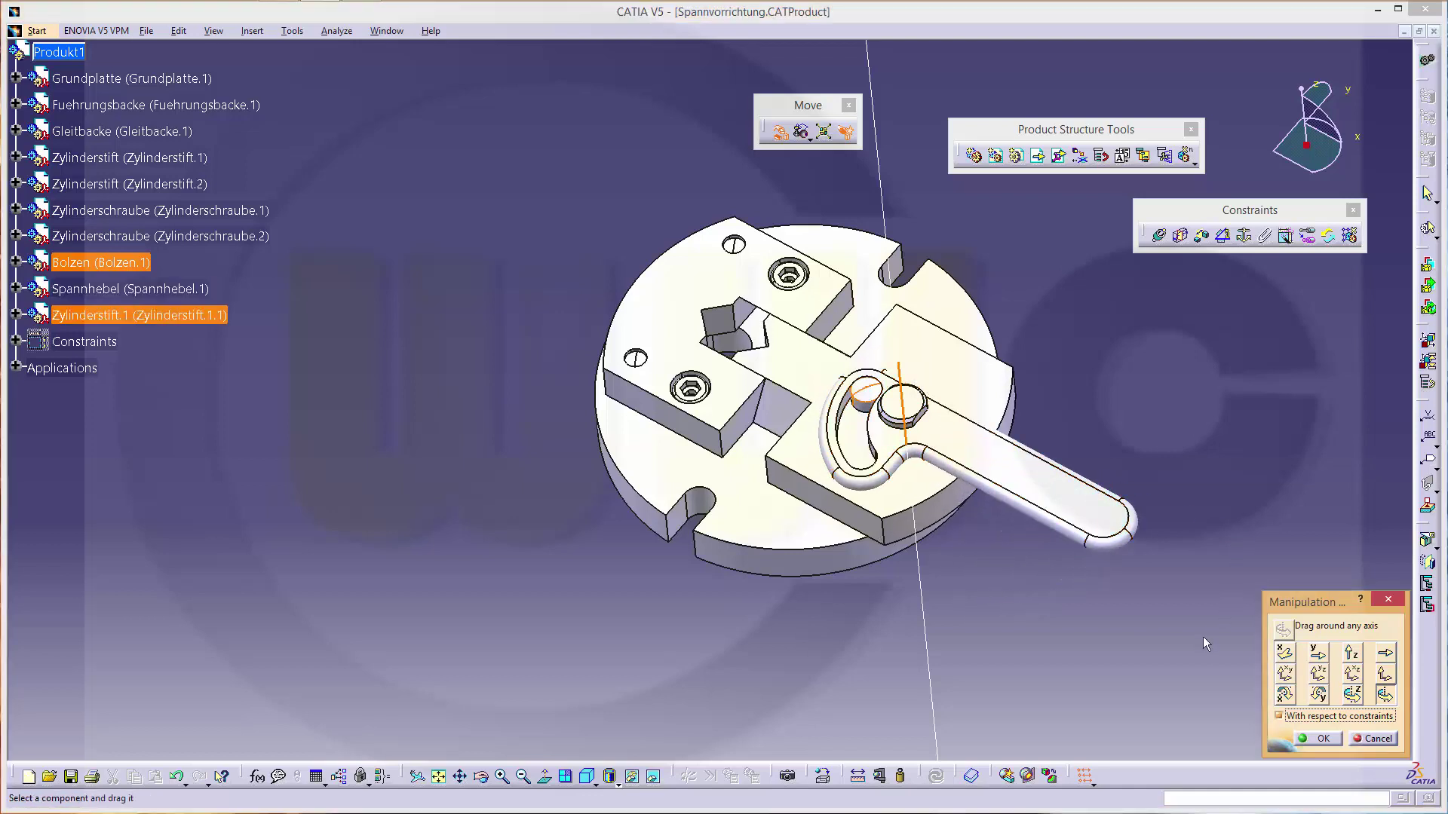
{"action": "left_click", "coordinate": [1321, 739]}
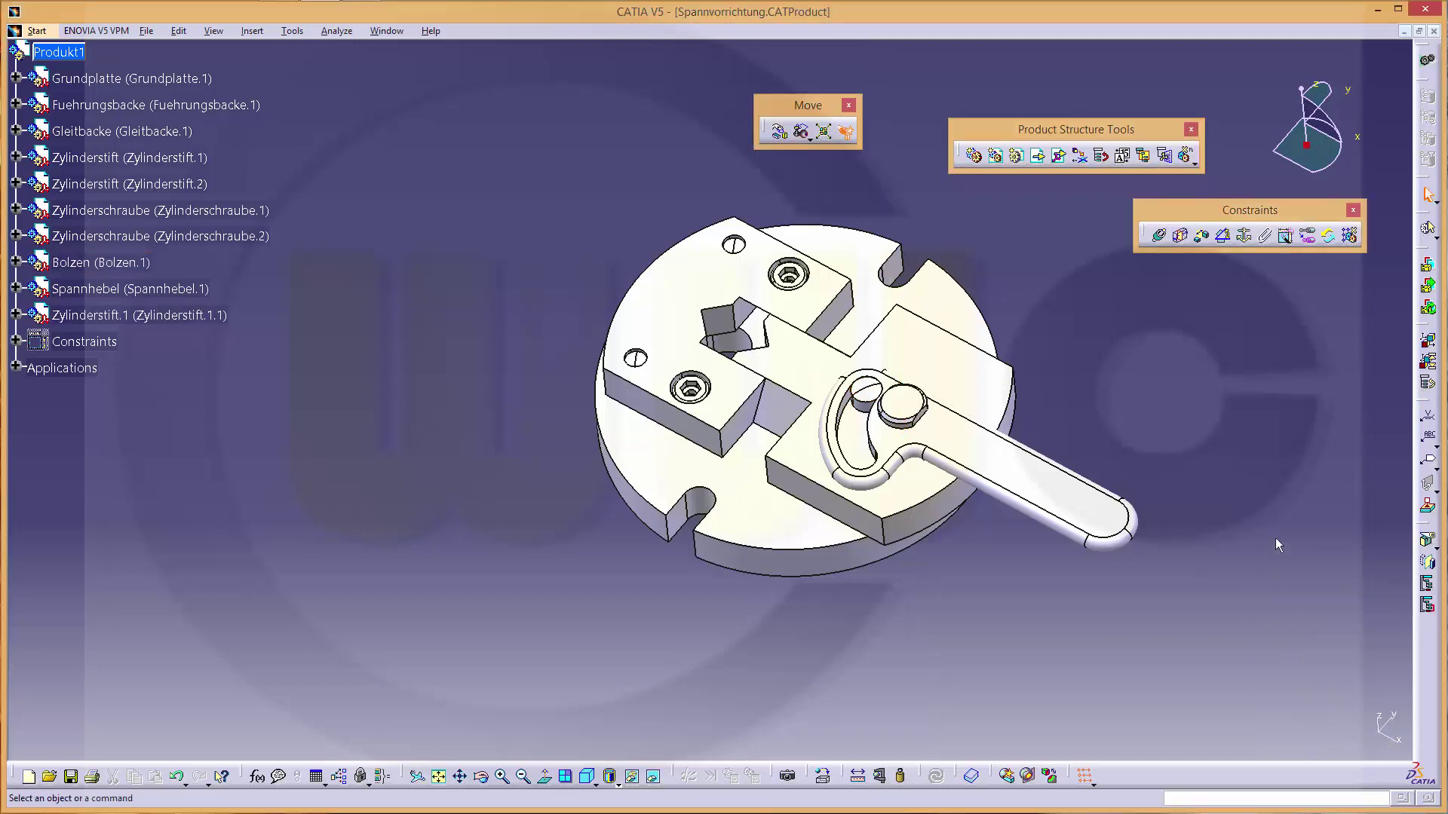
Reopen Scene.1 and apply the assembly's positions of Gleitbacke, Zylinderstift.1 and Spannhebel to it.
{"action": "left_click", "coordinate": [17, 368]}
{"action": "left_click", "coordinate": [34, 393]}
{"action": "double_click", "coordinate": [113, 420]}
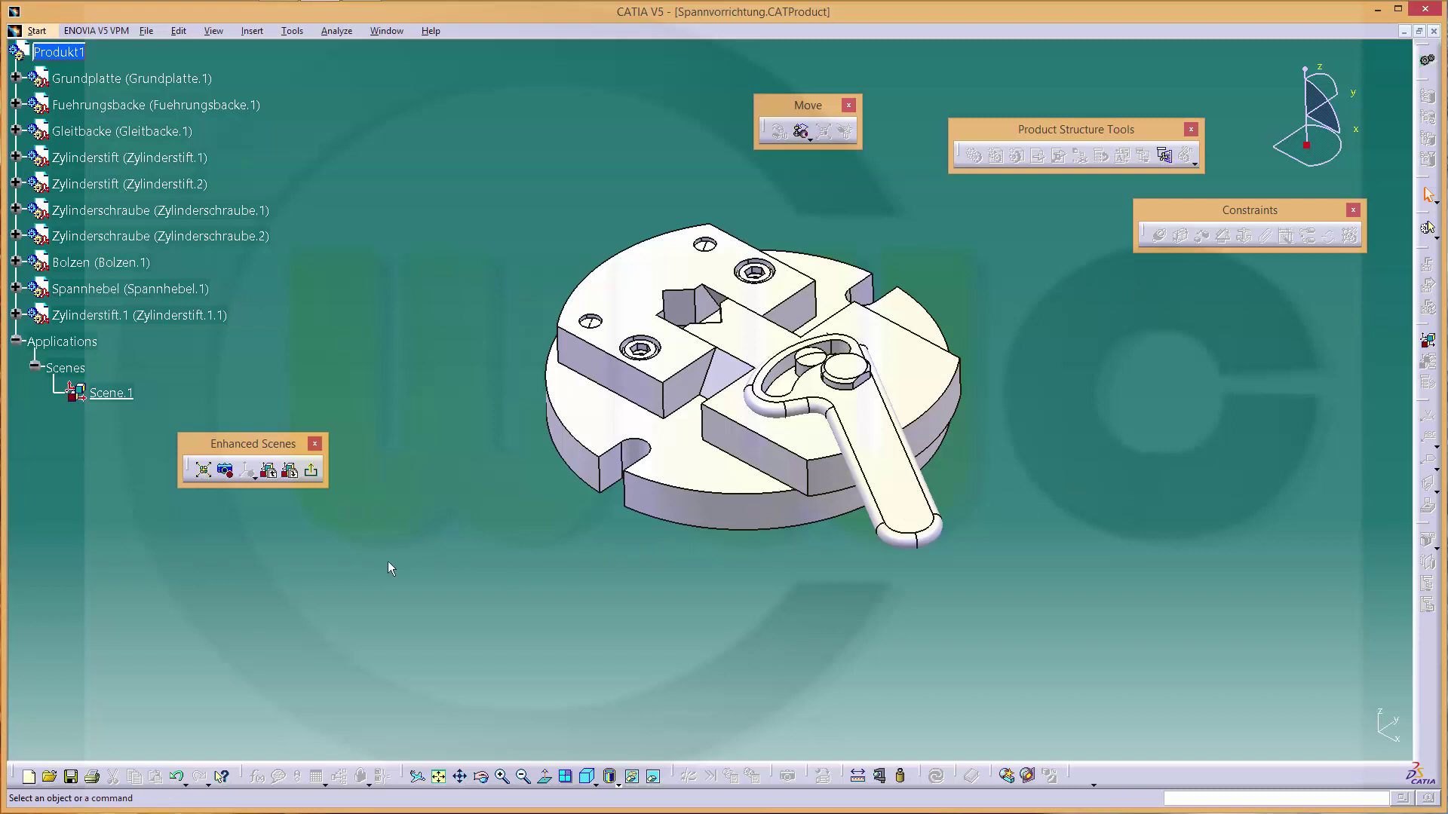
{"action": "left_click", "coordinate": [292, 475]}
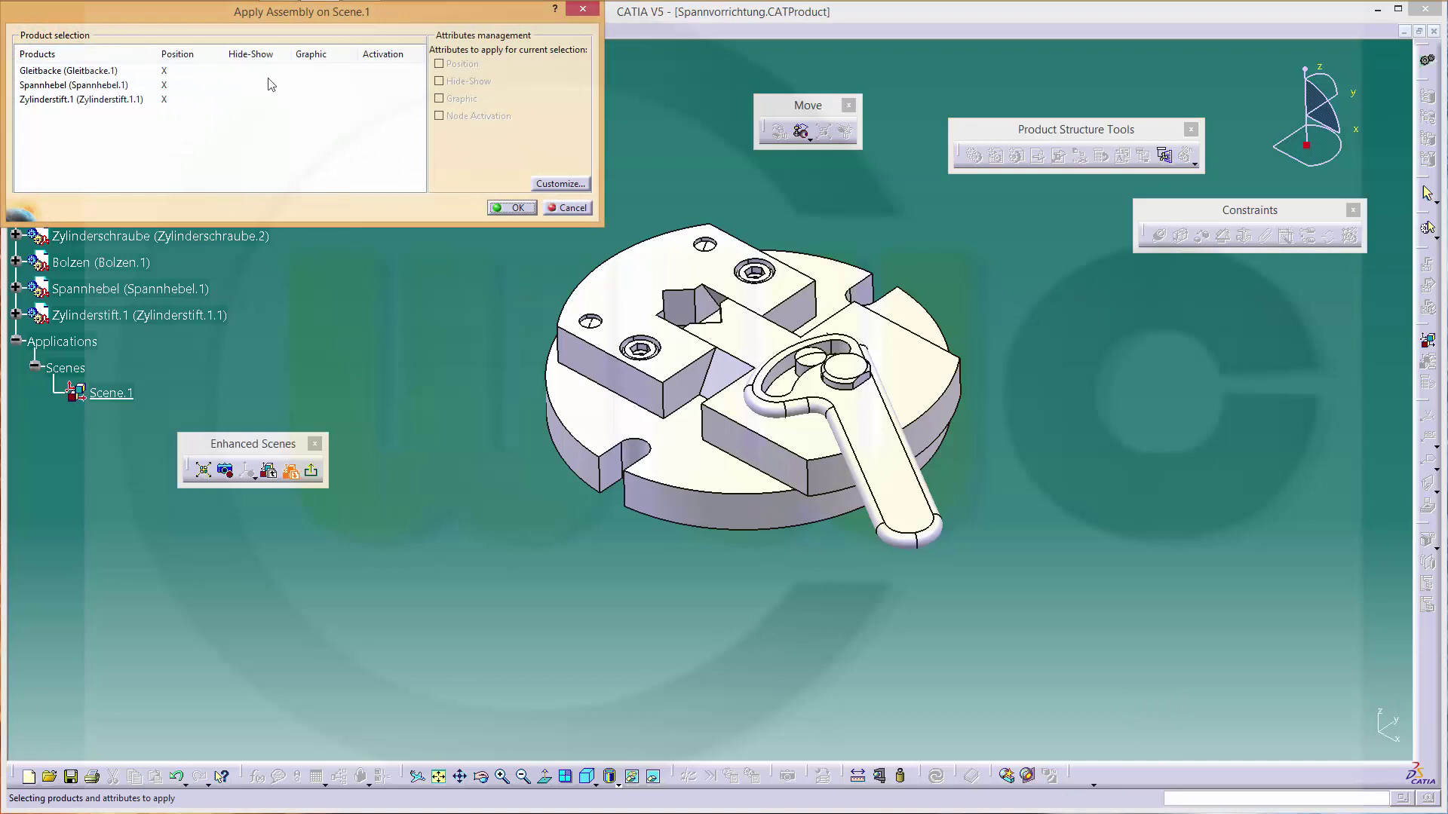
{"action": "left_click", "coordinate": [138, 75]}
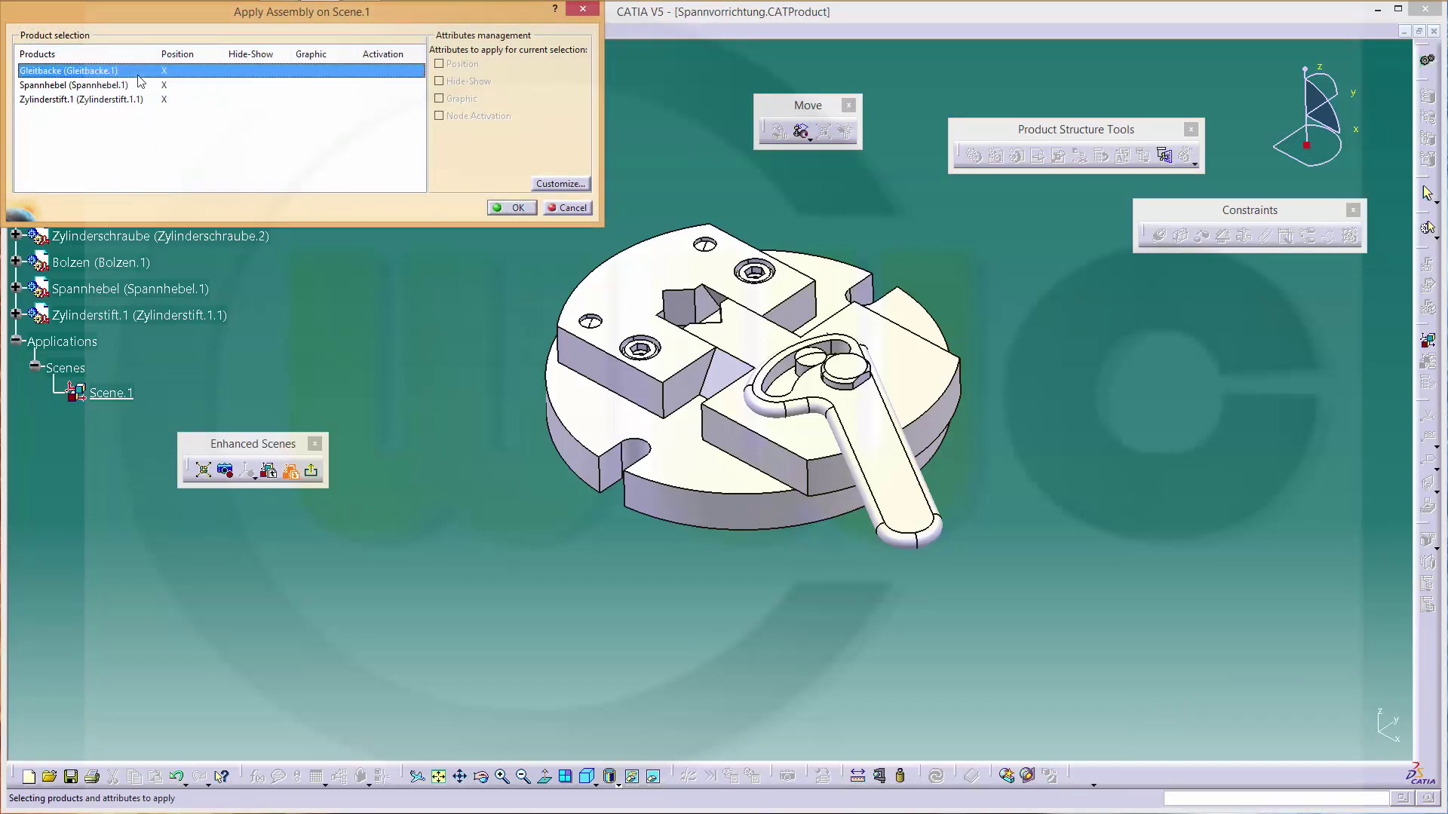
{"action": "left_click", "coordinate": [439, 64]}
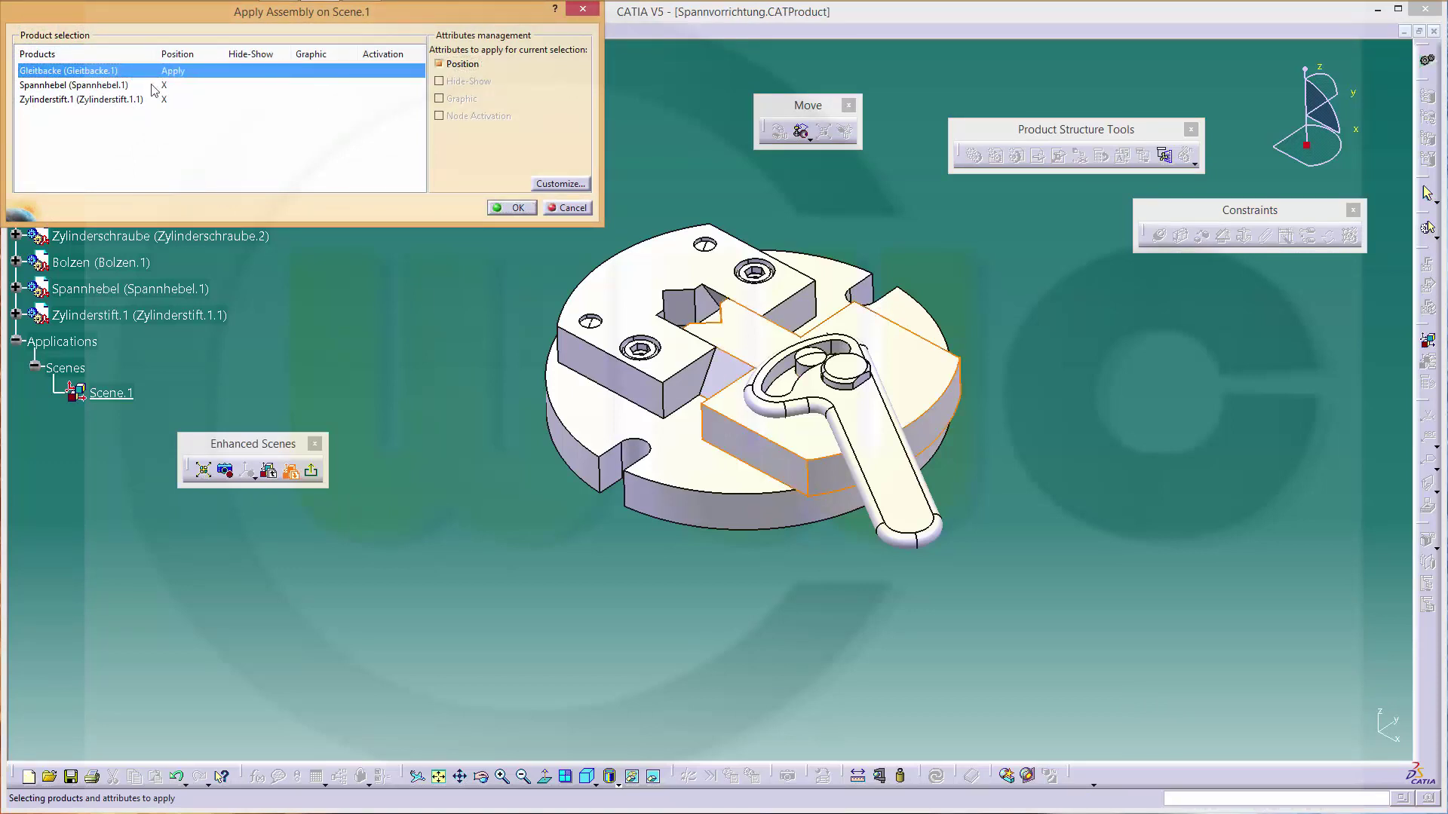
{"action": "left_click", "coordinate": [189, 100]}
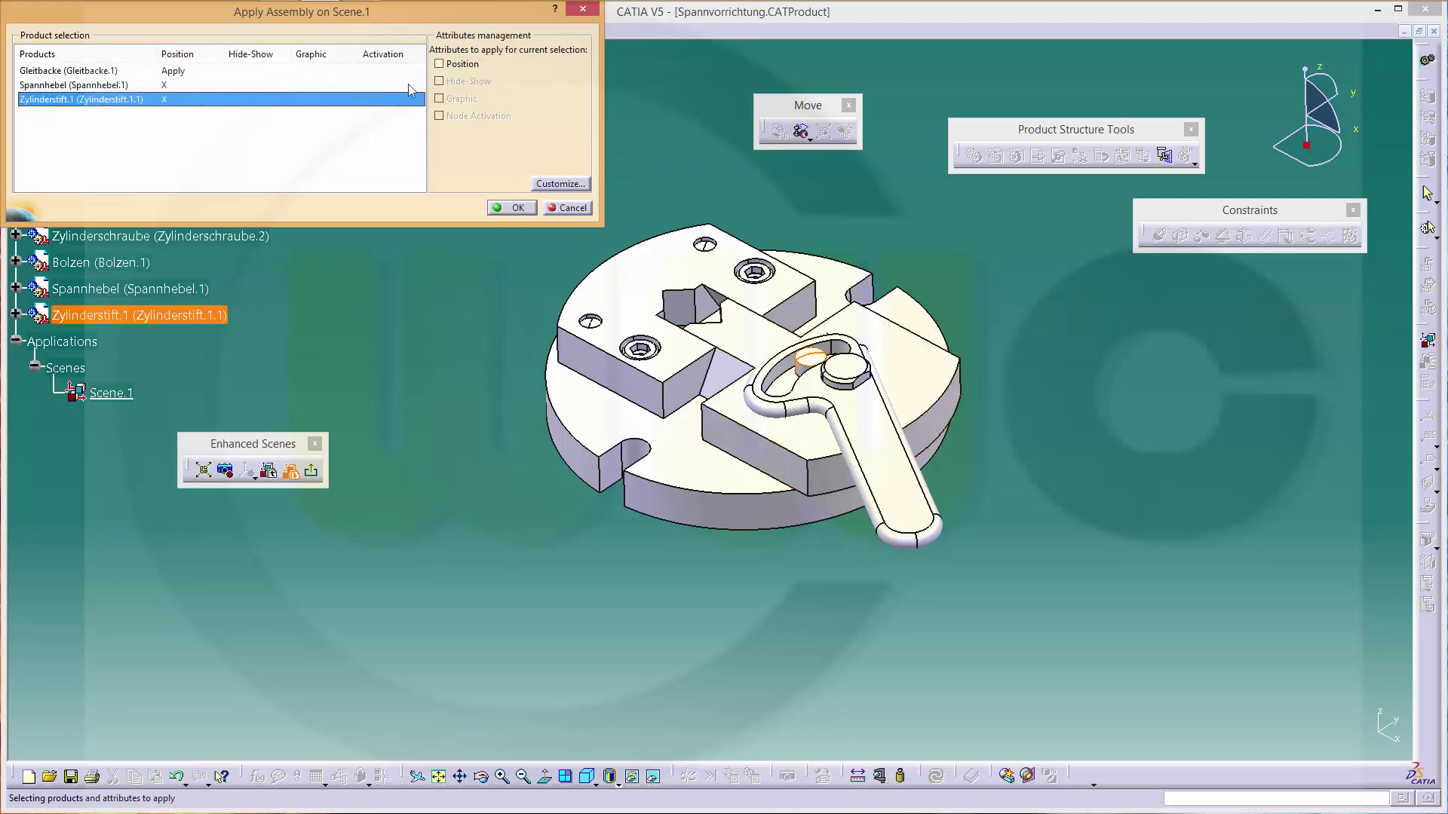
{"action": "left_click", "coordinate": [439, 64]}
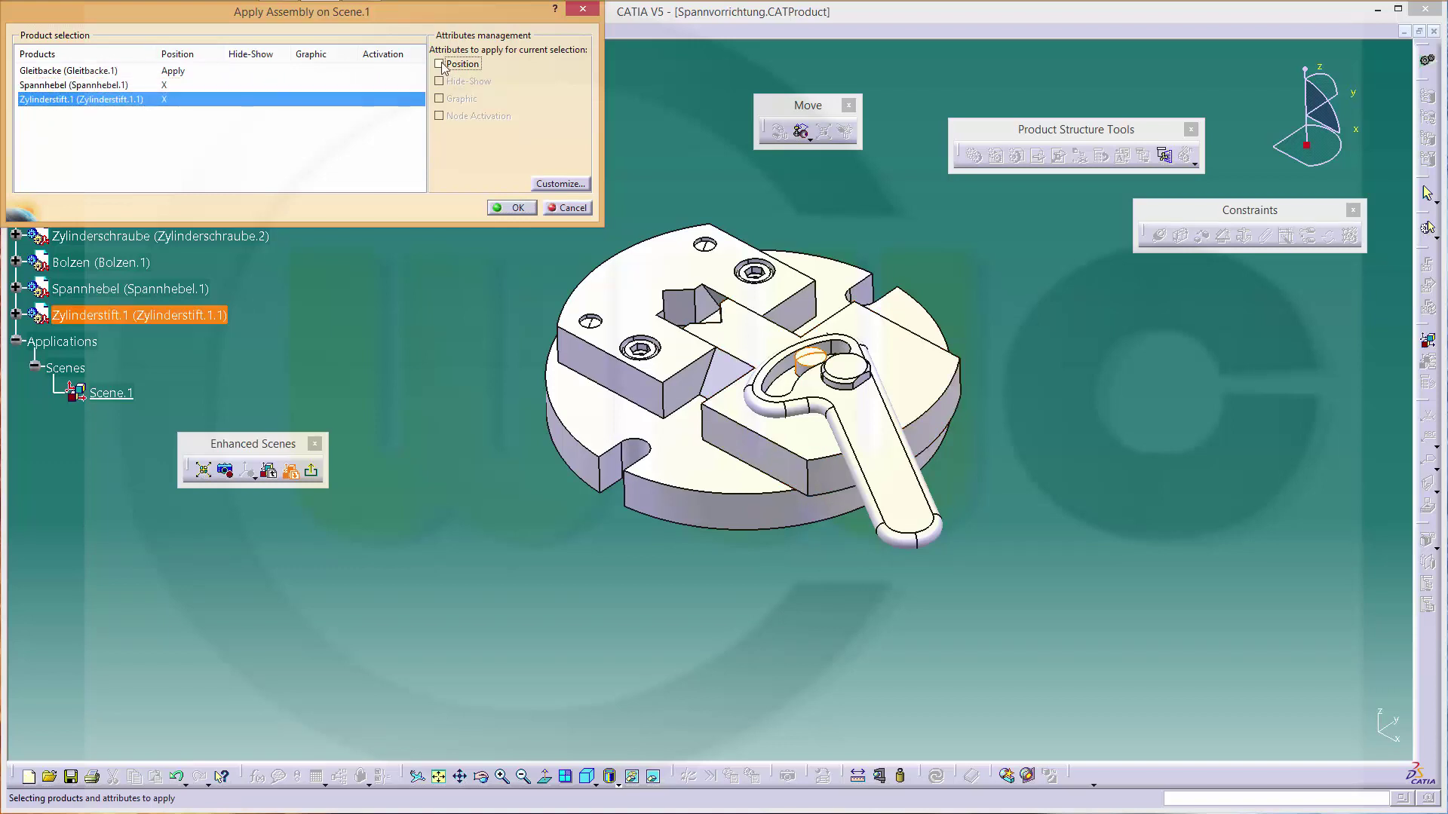
{"action": "left_click", "coordinate": [174, 86]}
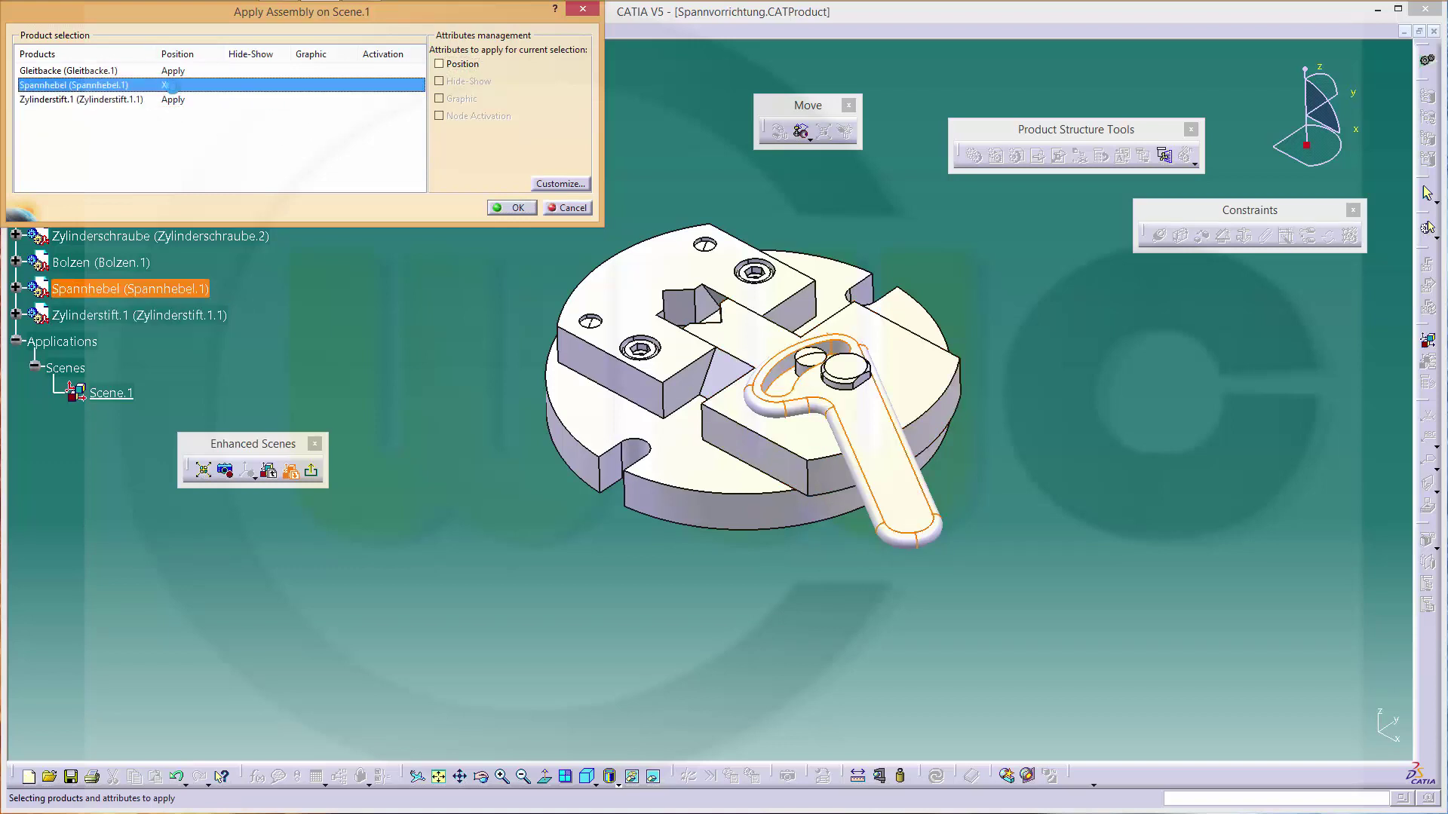
{"action": "left_click", "coordinate": [439, 64]}
{"action": "left_click", "coordinate": [504, 208]}
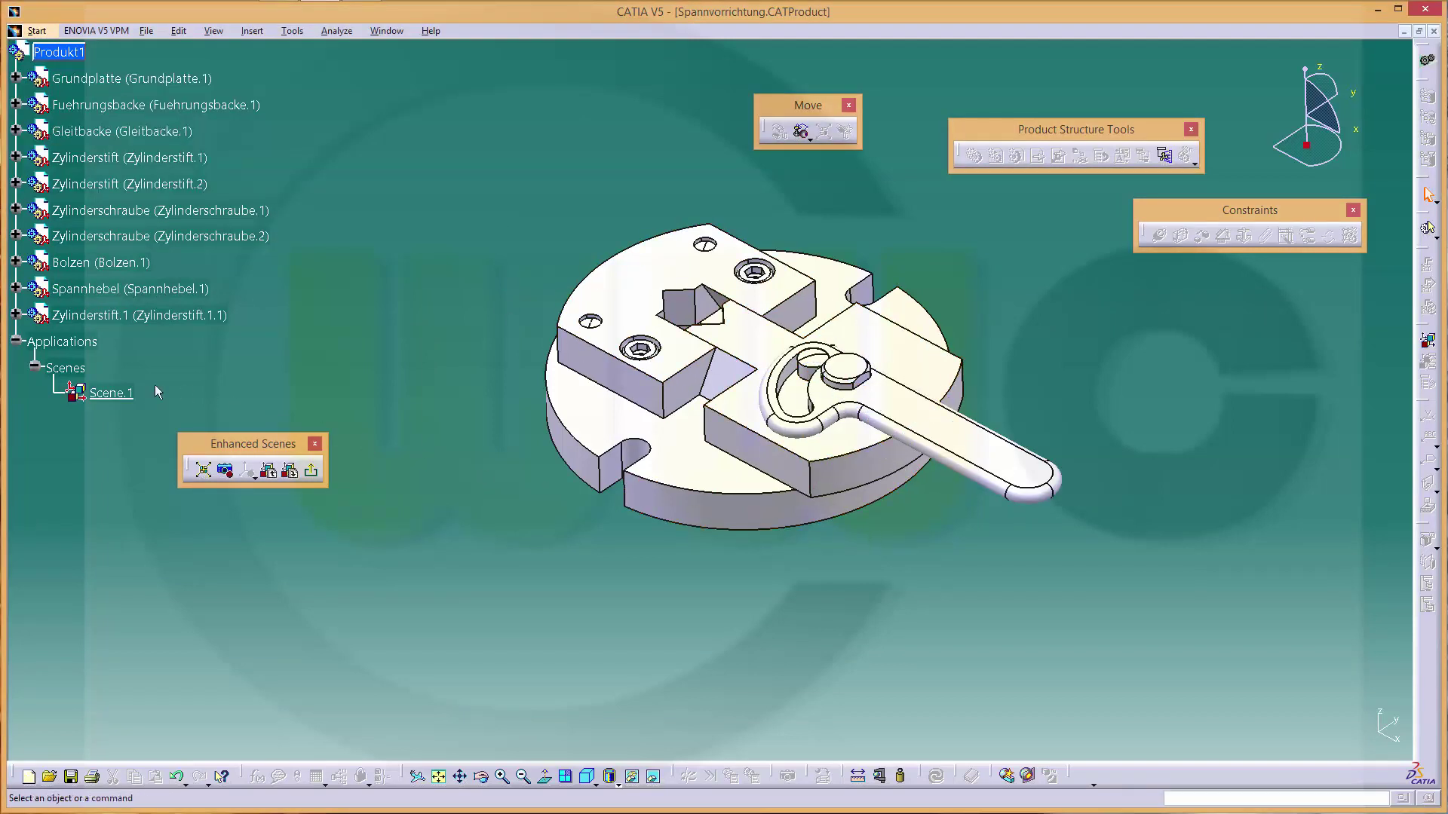
Rename Scene.1 as "open" and return to the assembly.
{"action": "right_click", "coordinate": [128, 395]}
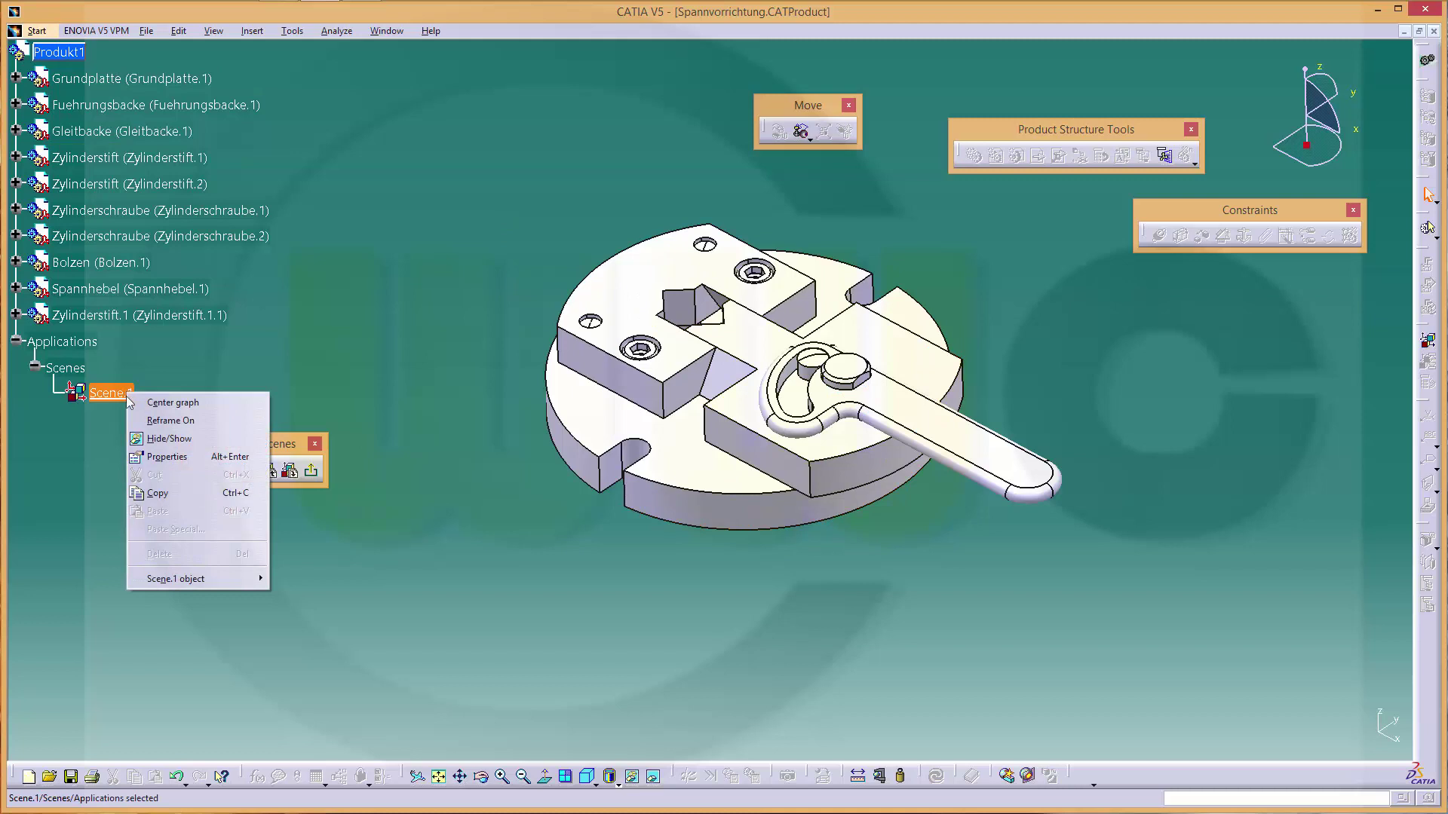
{"action": "left_click", "coordinate": [167, 456]}
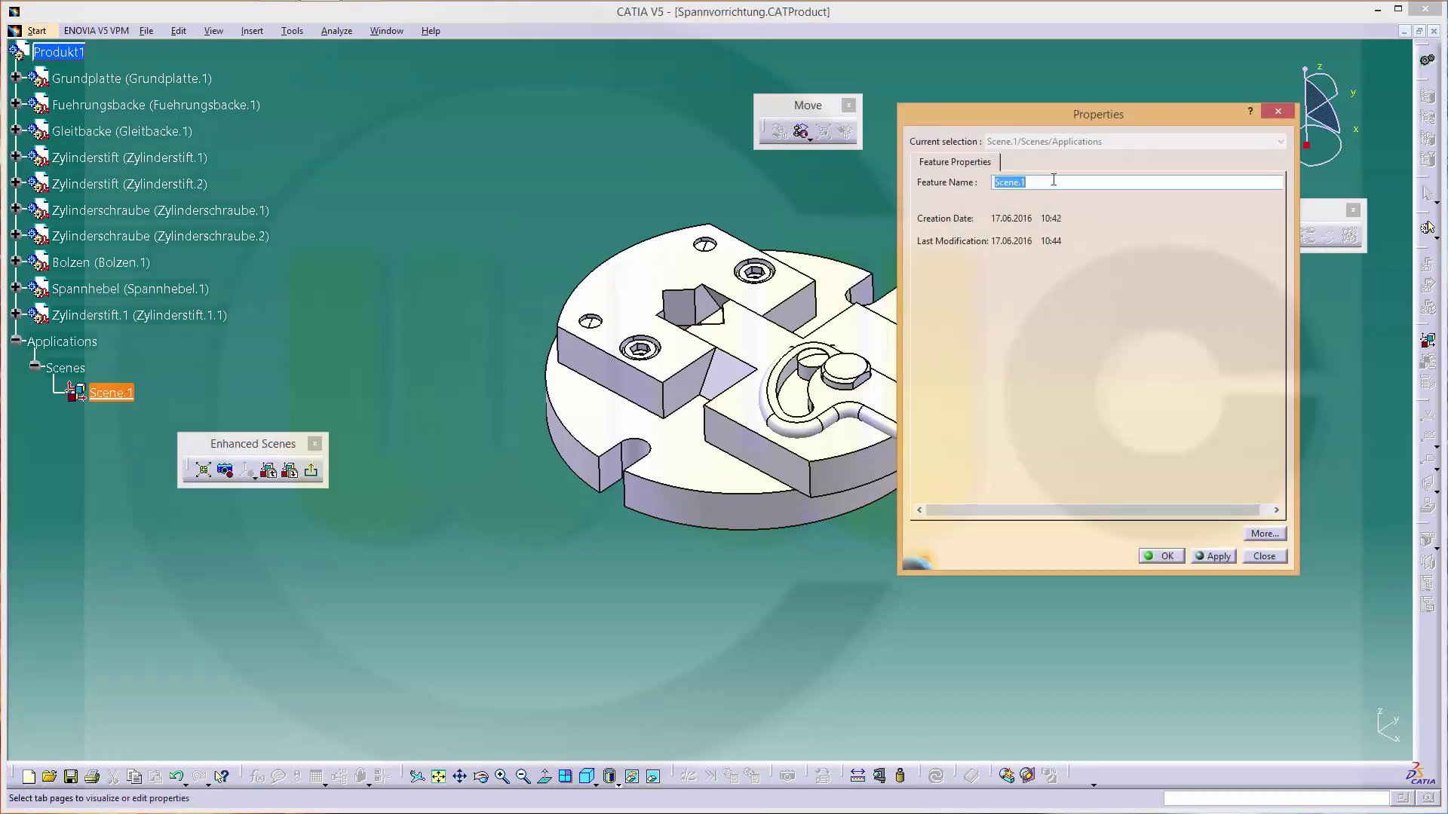
{"action": "type", "text": "open"}
{"action": "left_click", "coordinate": [1164, 558]}
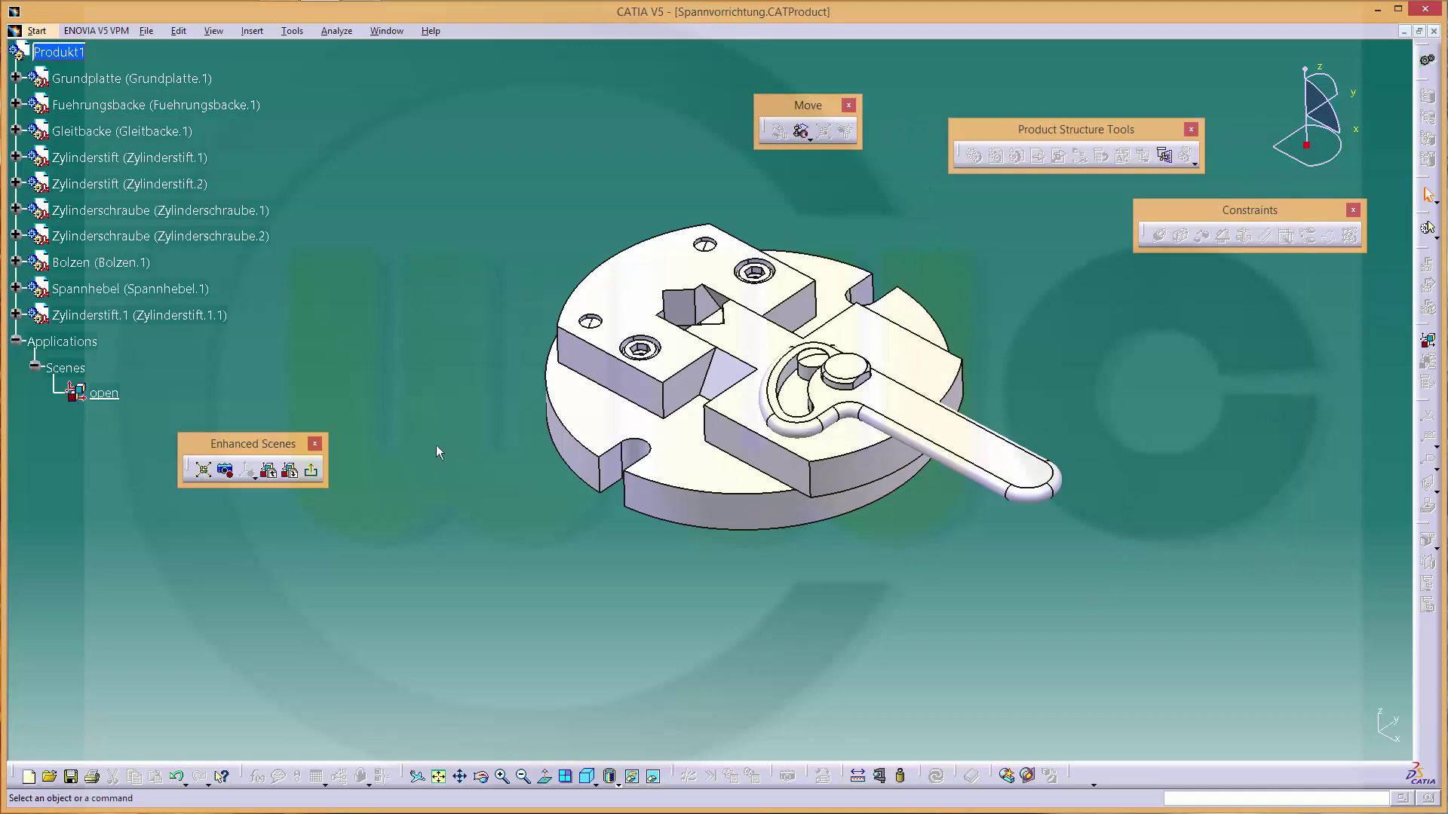
{"action": "left_click", "coordinate": [313, 473]}
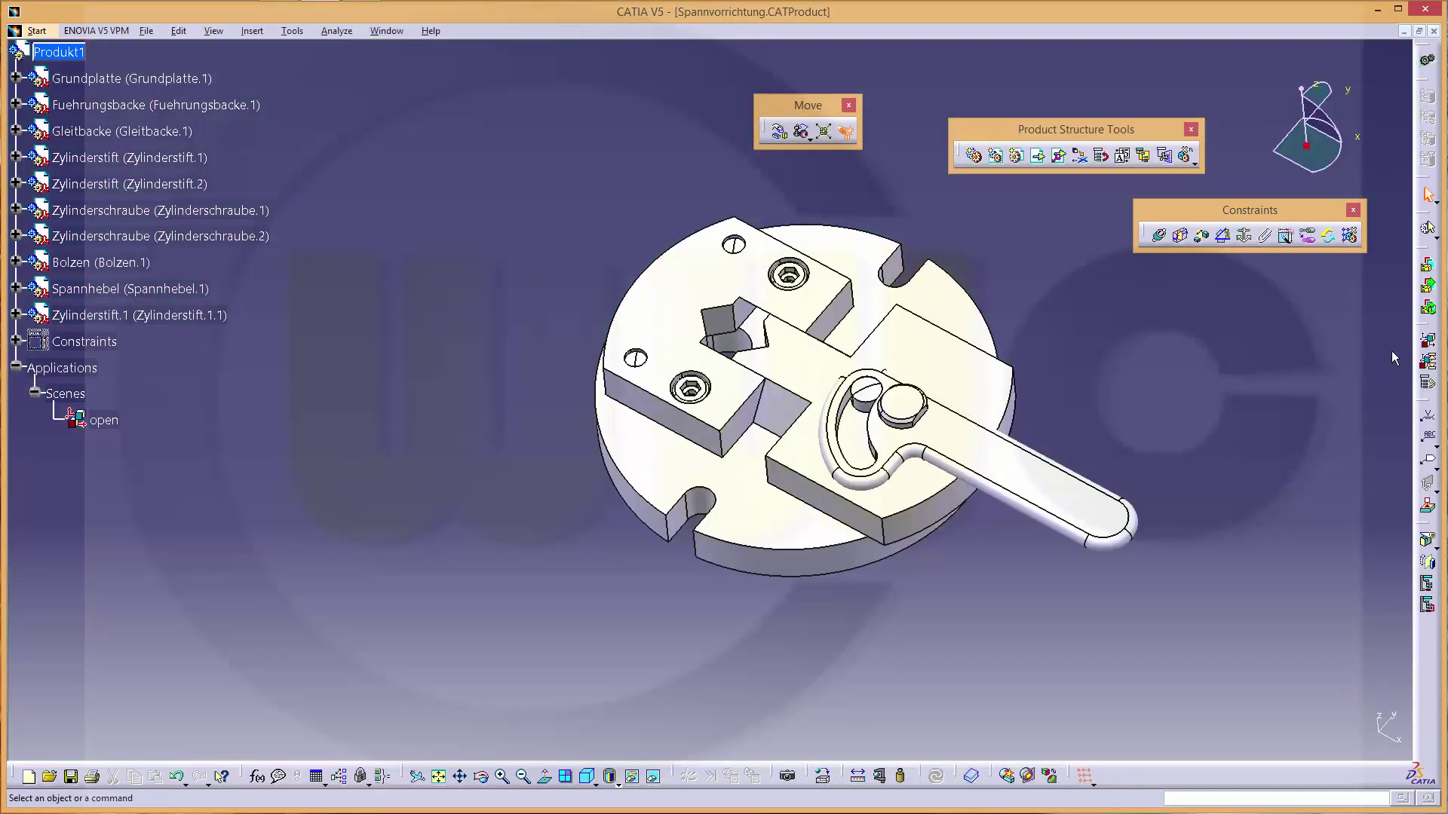
Create a second enhanced scene named "closed" with full overload, and return to the assembly.
{"action": "left_click", "coordinate": [1426, 347]}
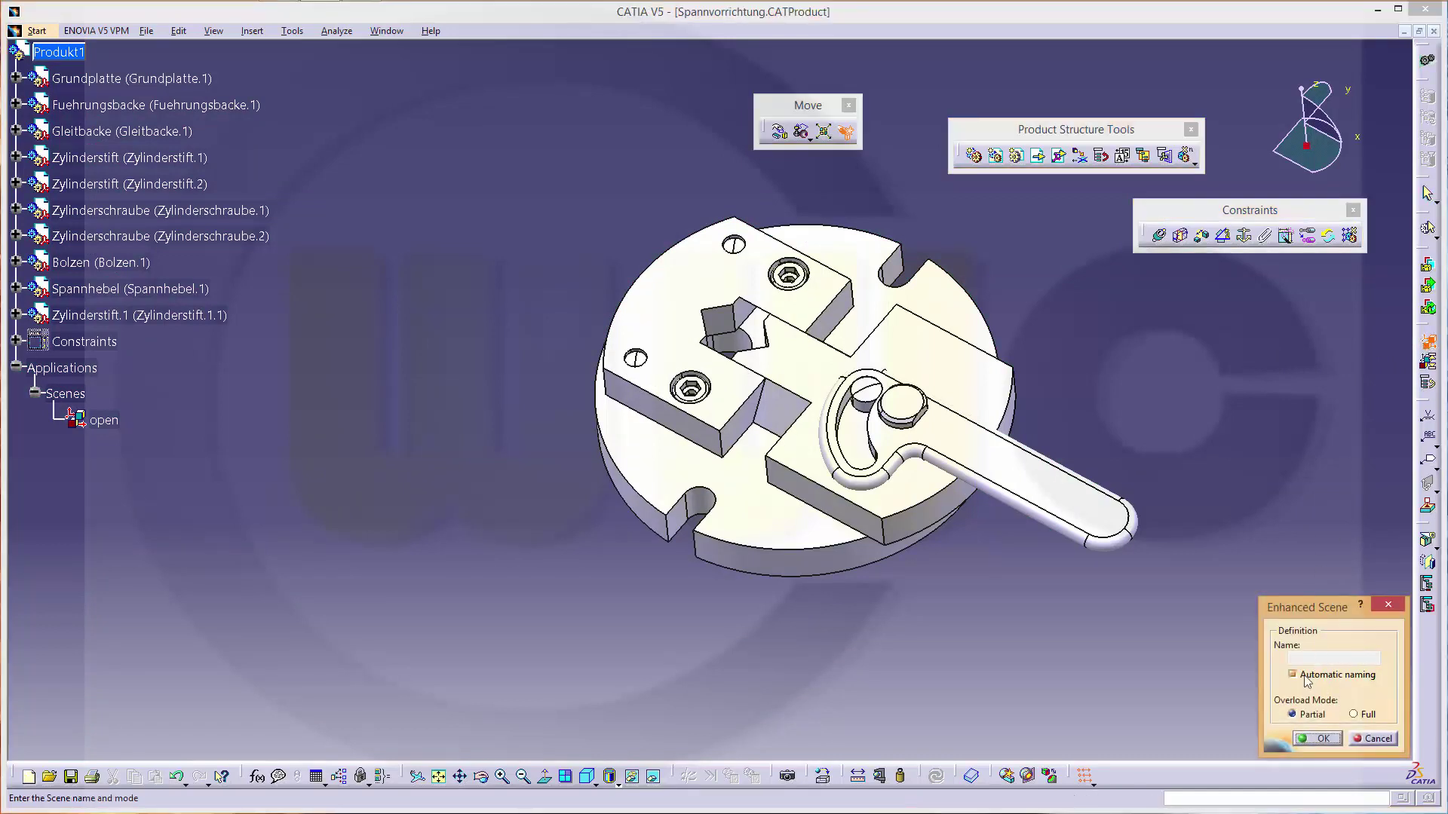
{"action": "left_click", "coordinate": [1292, 675]}
{"action": "left_click", "coordinate": [1325, 658]}
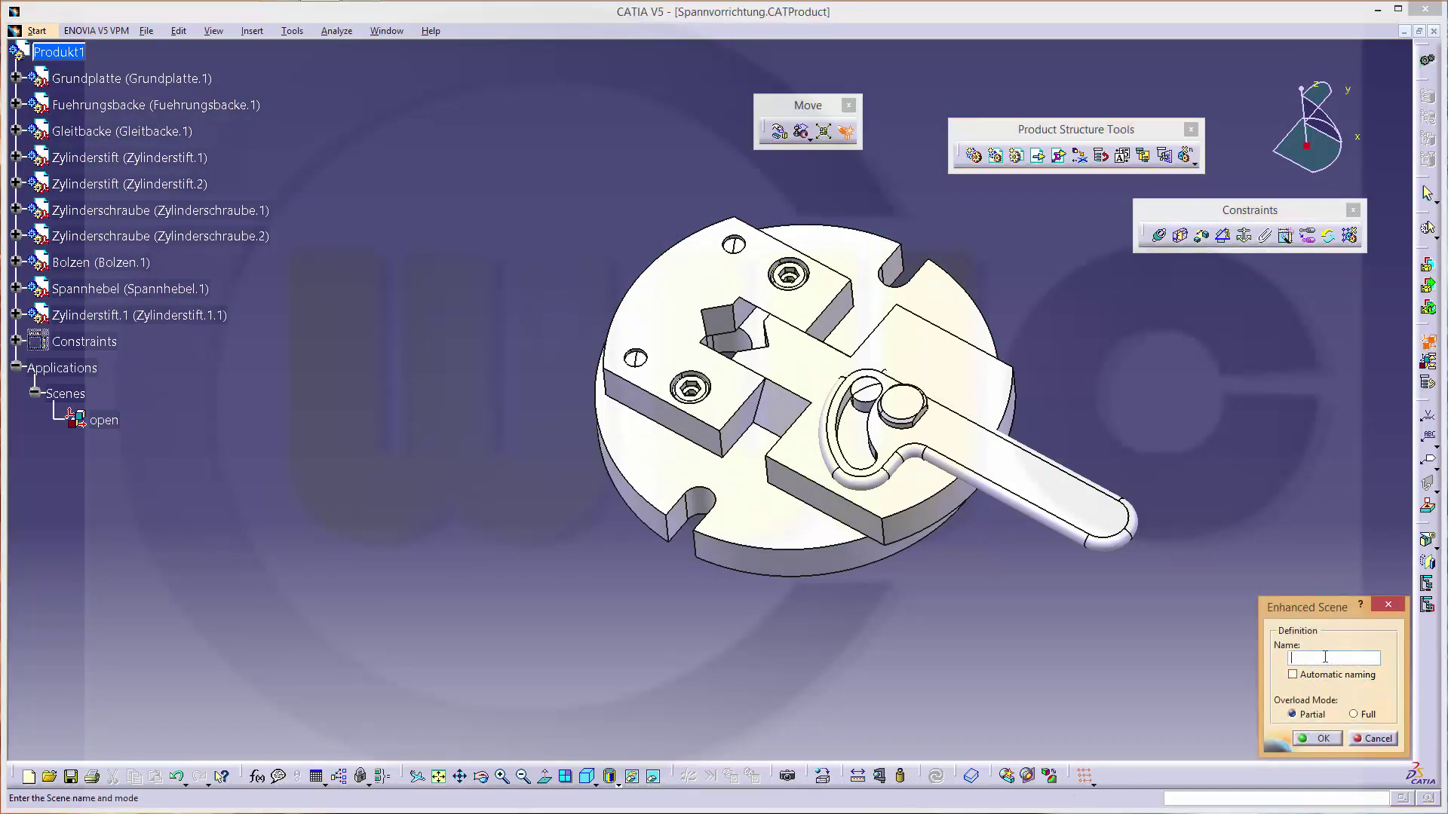
{"action": "left_click", "coordinate": [1353, 714]}
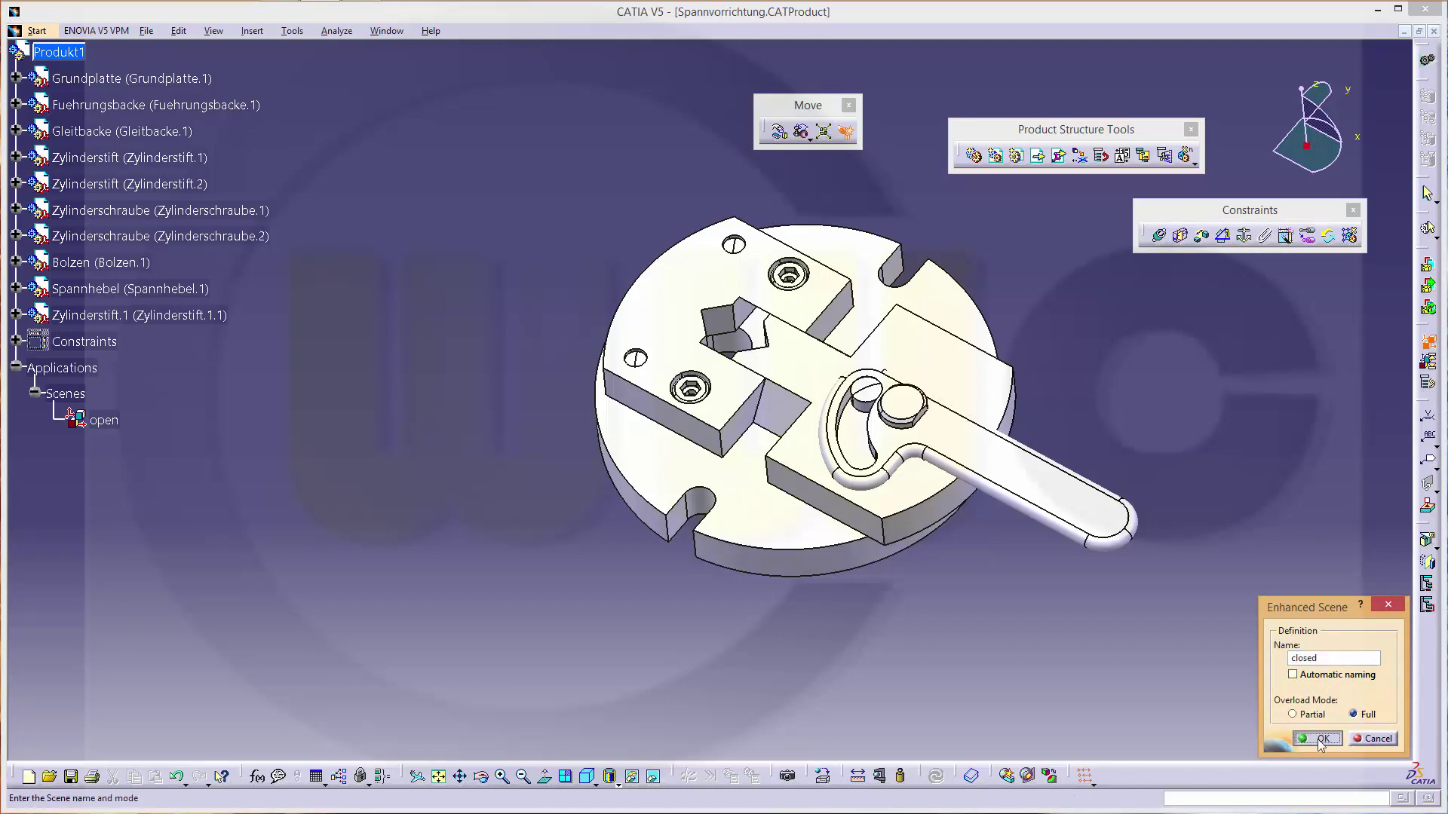
{"action": "left_click", "coordinate": [1323, 739]}
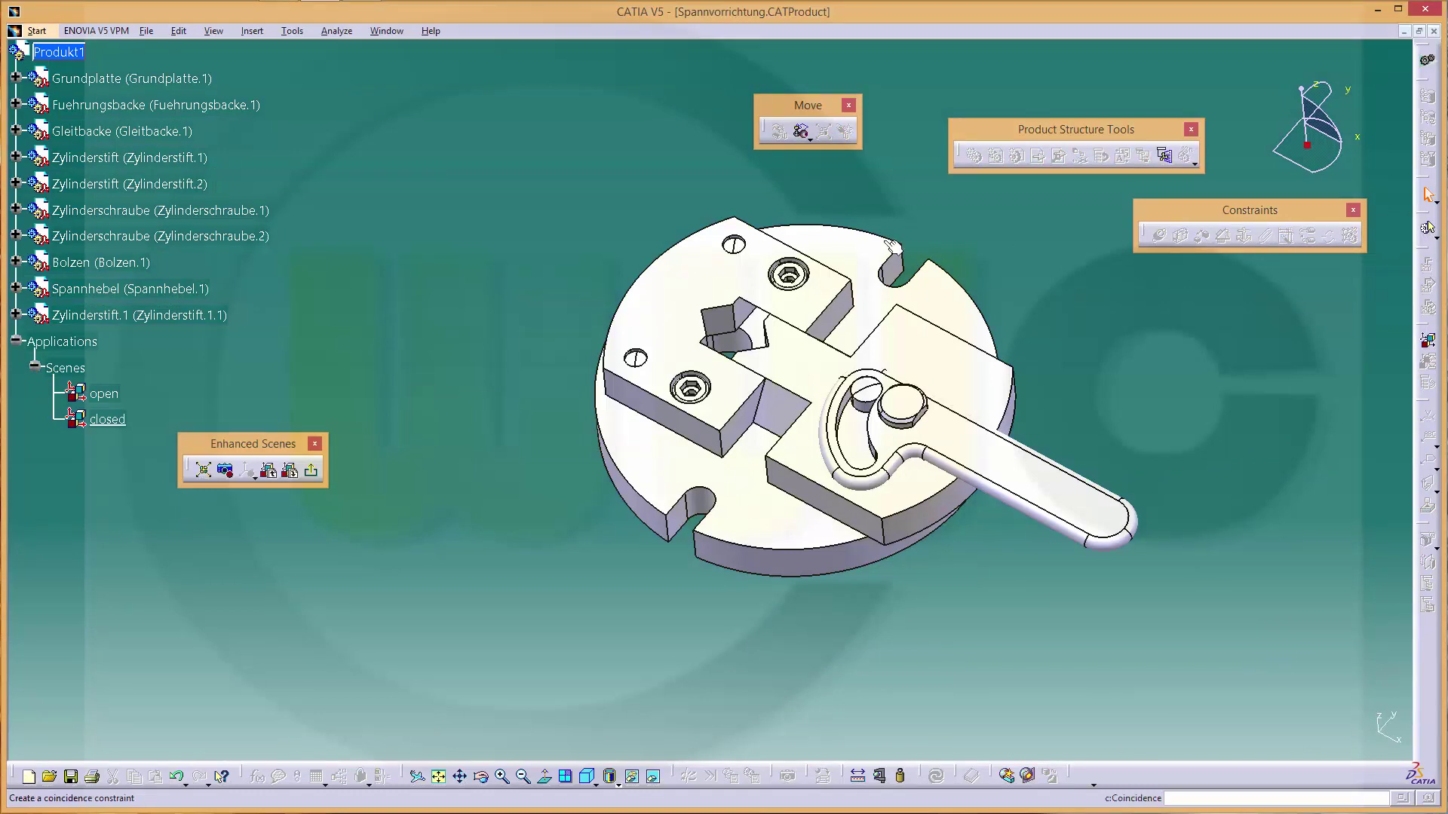
{"action": "left_click", "coordinate": [313, 473]}
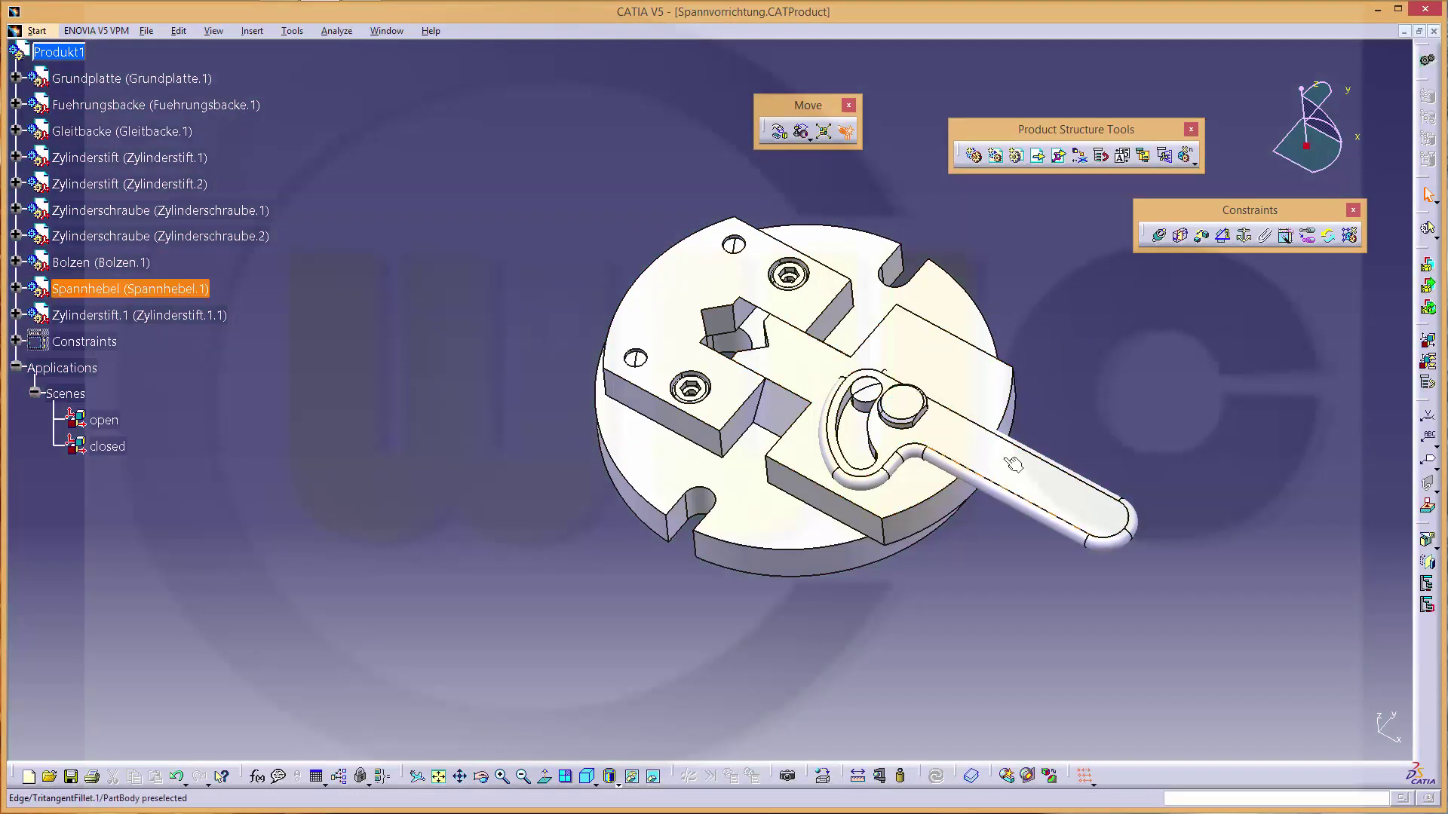
Swing the Spannhebel clockwise about the Bolzen axis to the closed position, with respect to constraints.
{"action": "left_click", "coordinate": [780, 133]}
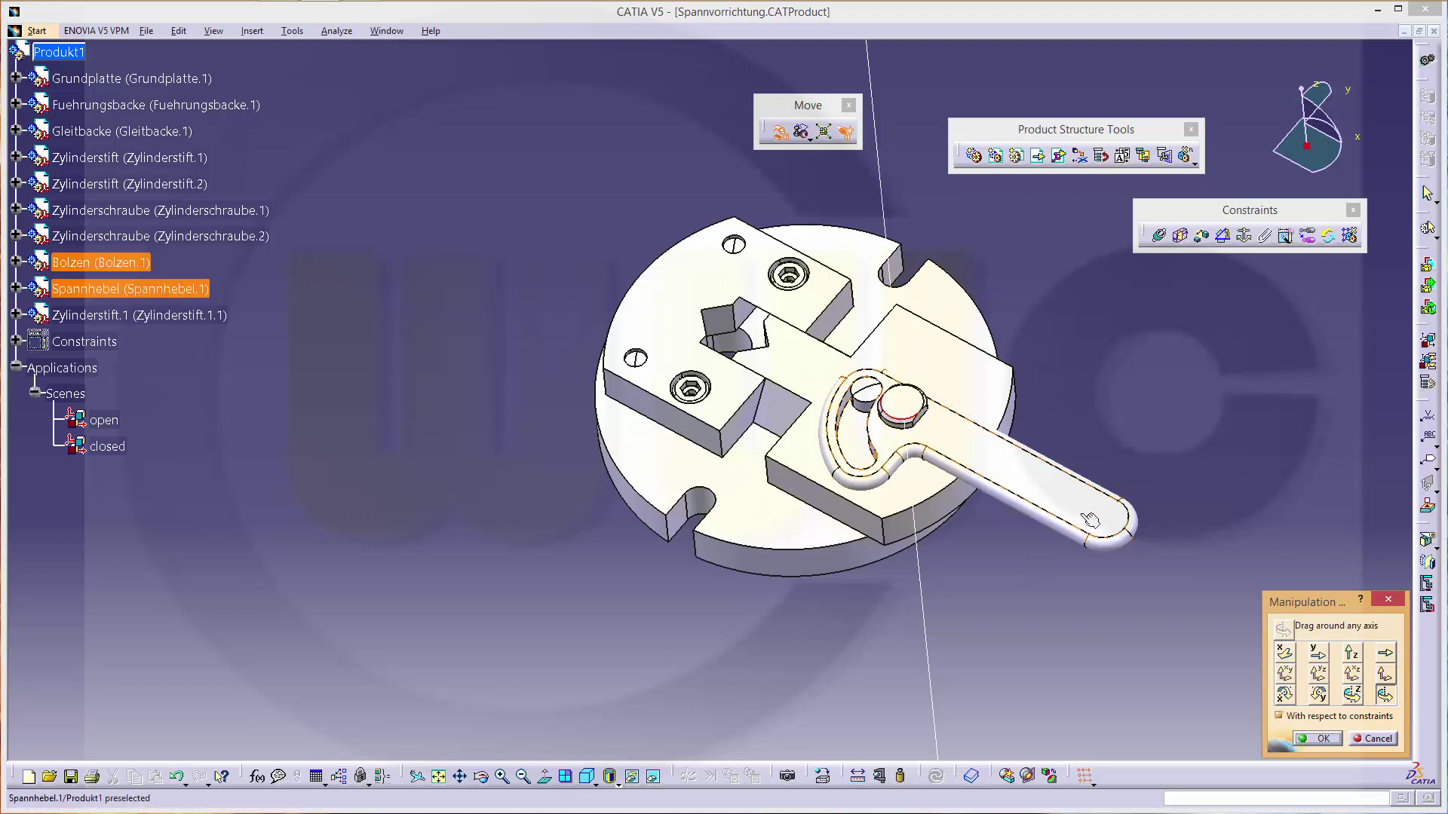
{"action": "left_click_drag", "start_coordinate": [1075, 526], "coordinate": [786, 518]}
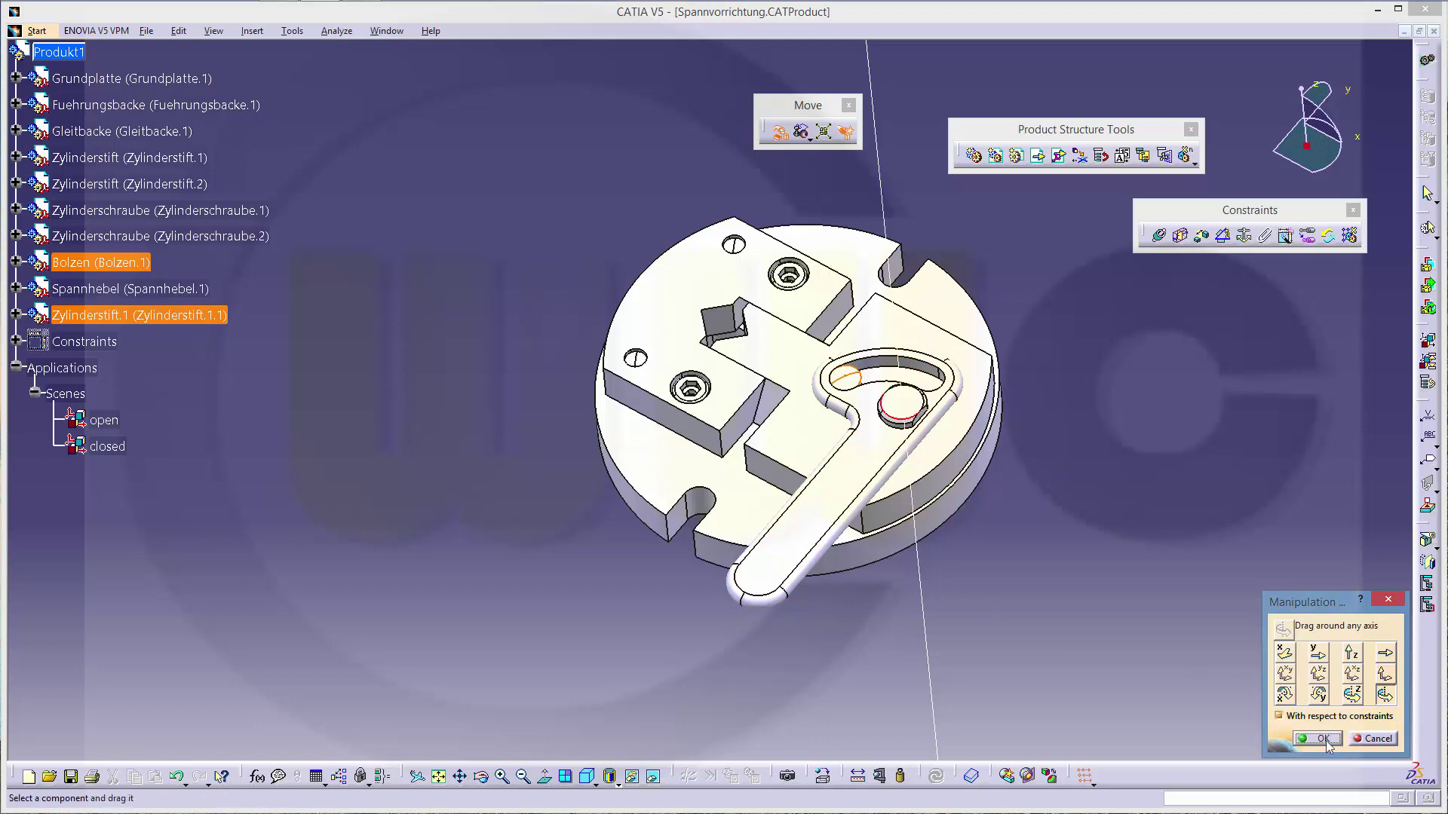
{"action": "left_click", "coordinate": [1323, 739]}
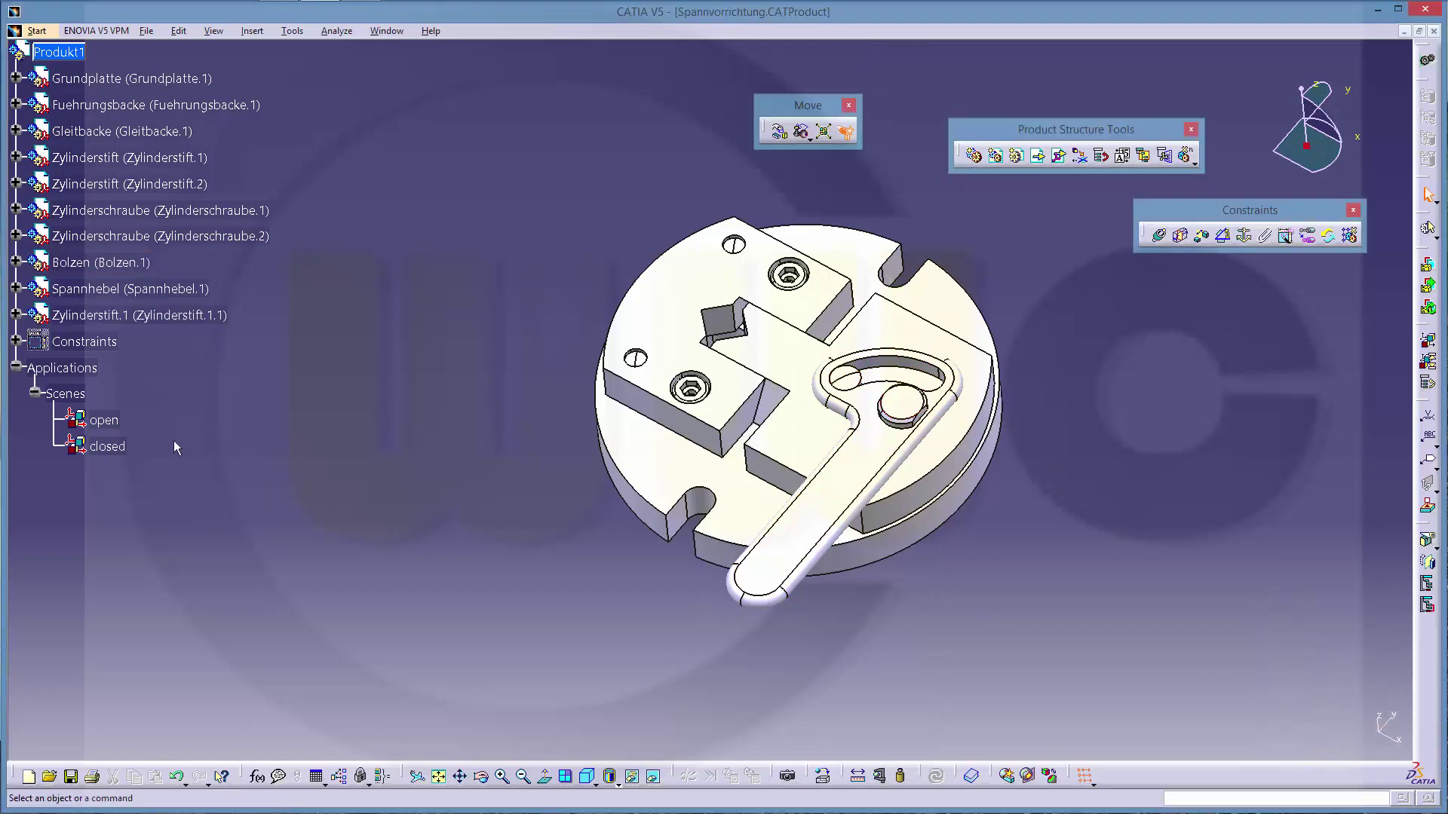
Reopen the "closed" scene, apply the assembly's positions of Gleitbacke, Spannhebel and Zylinderstift.1 to it, and return to the assembly.
{"action": "double_click", "coordinate": [113, 448]}
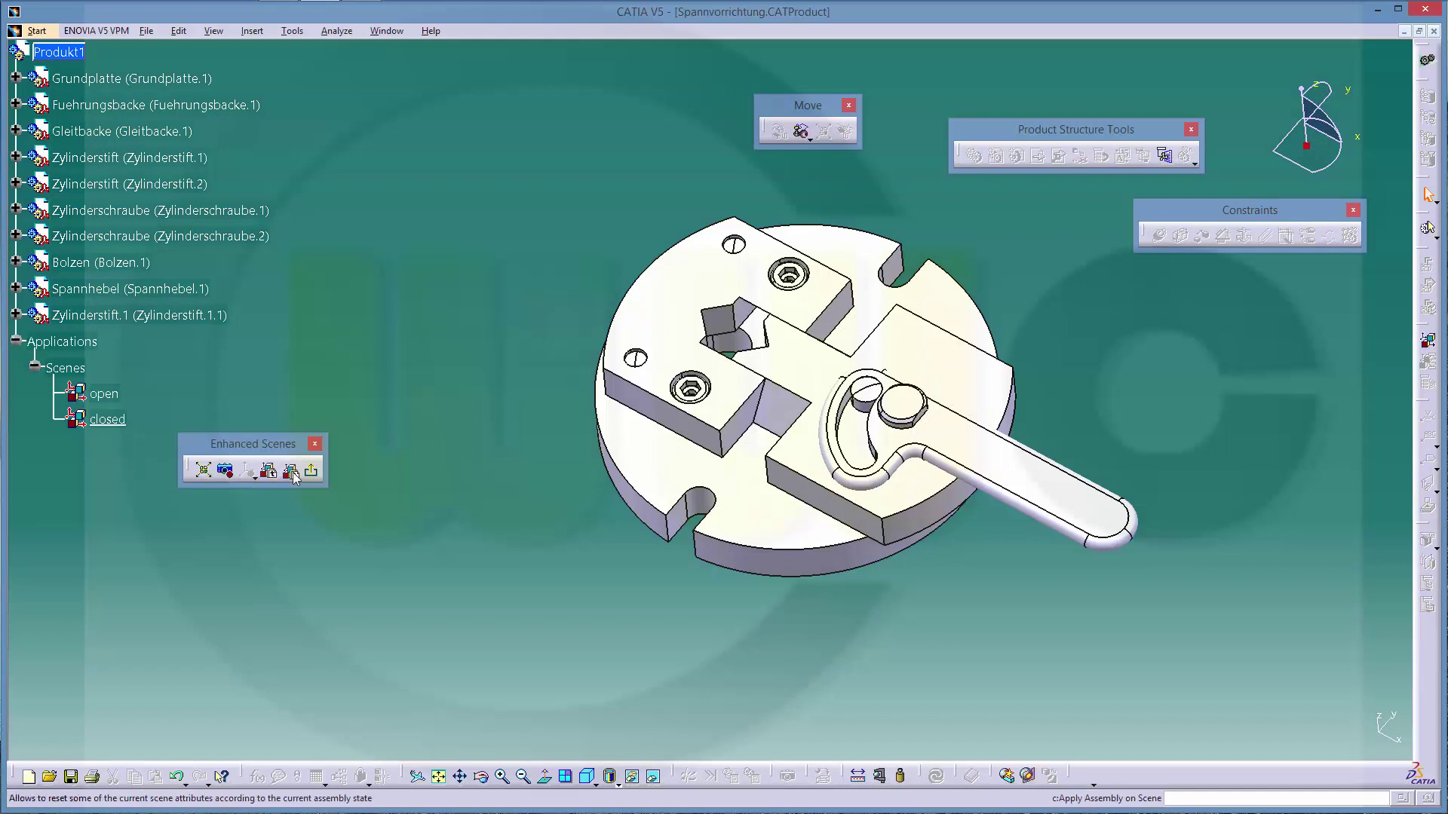
{"action": "left_click", "coordinate": [291, 471]}
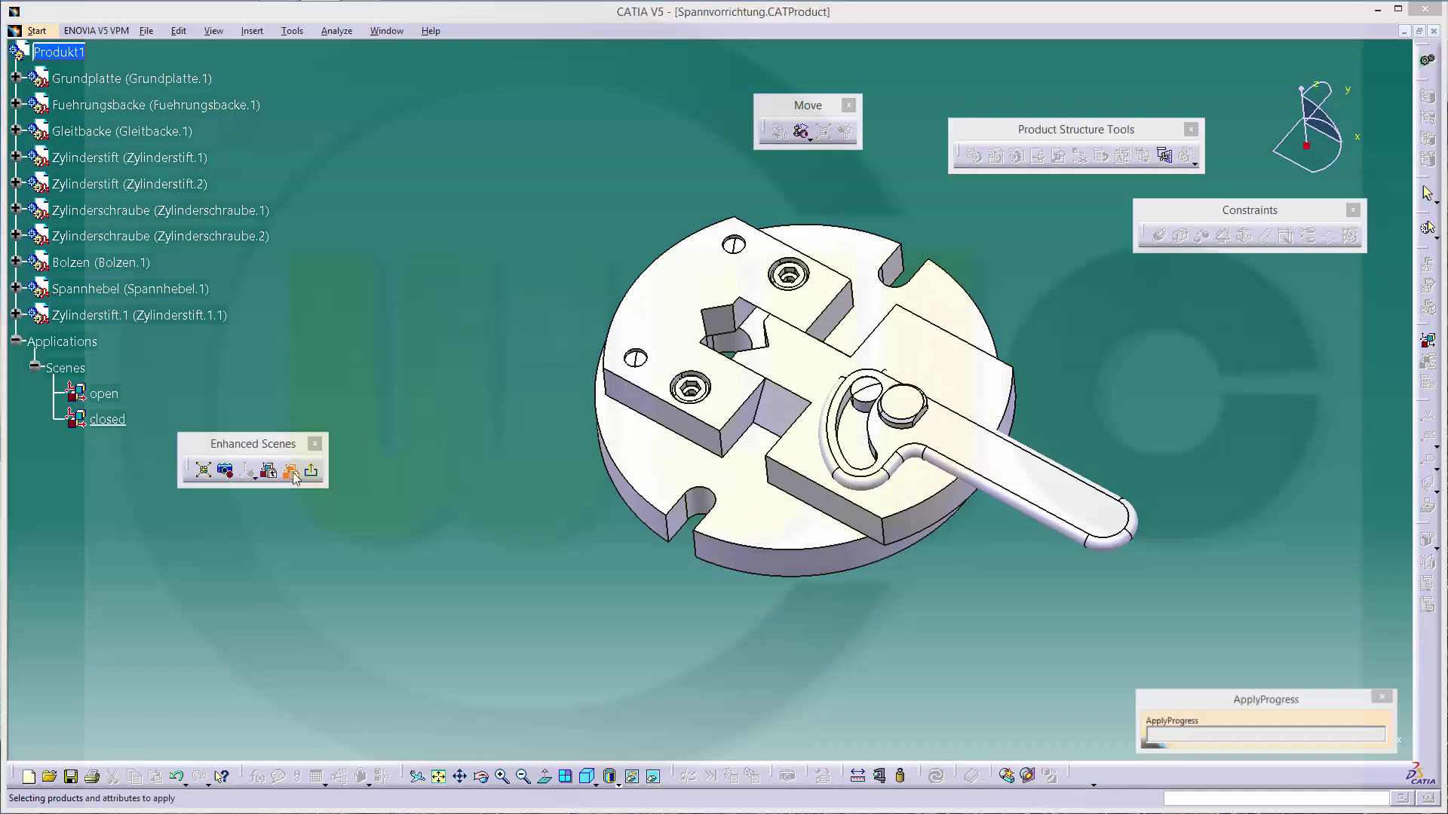
{"action": "left_click", "coordinate": [117, 71]}
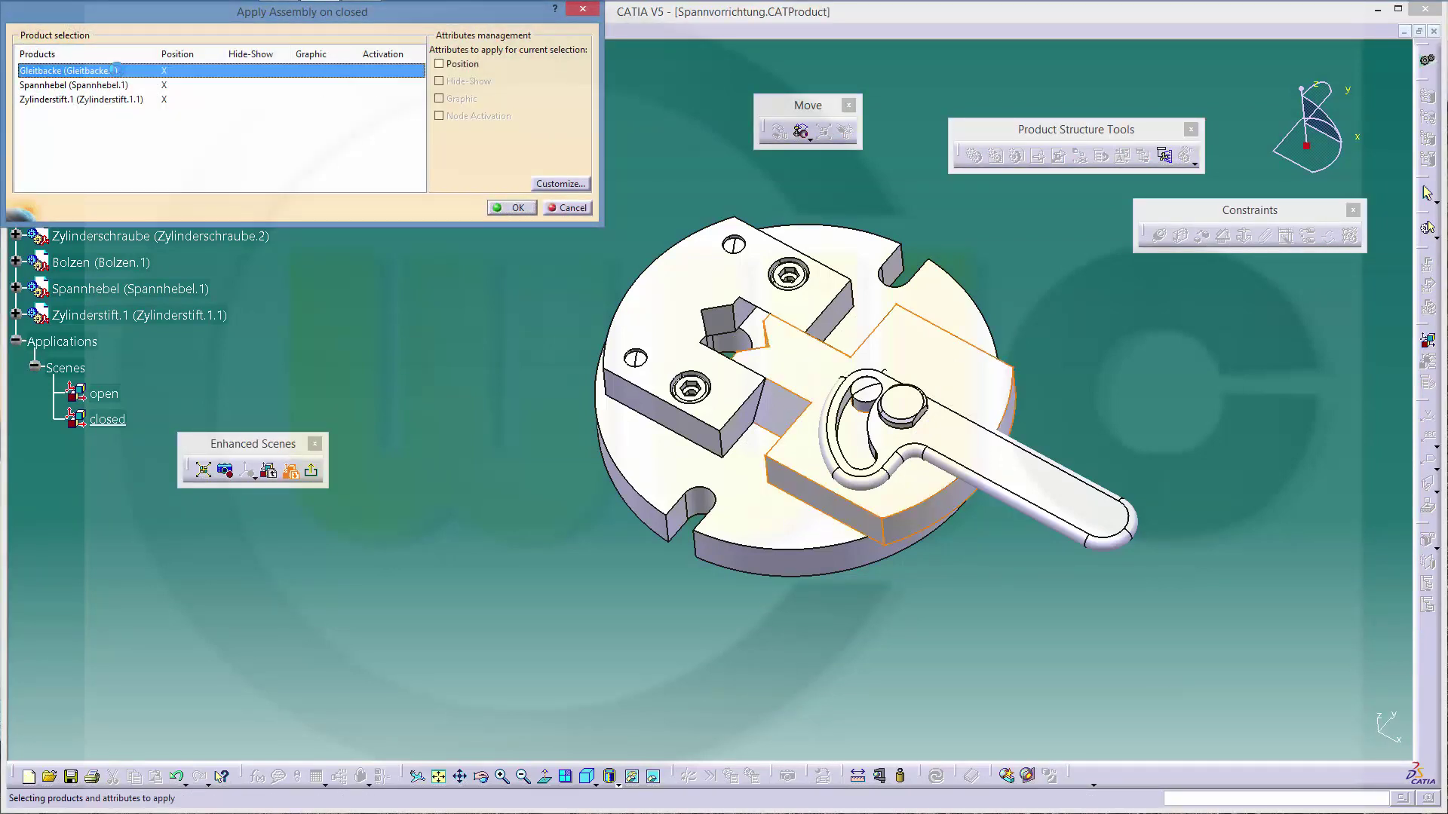
{"action": "left_click", "coordinate": [120, 99], "text": "shift"}
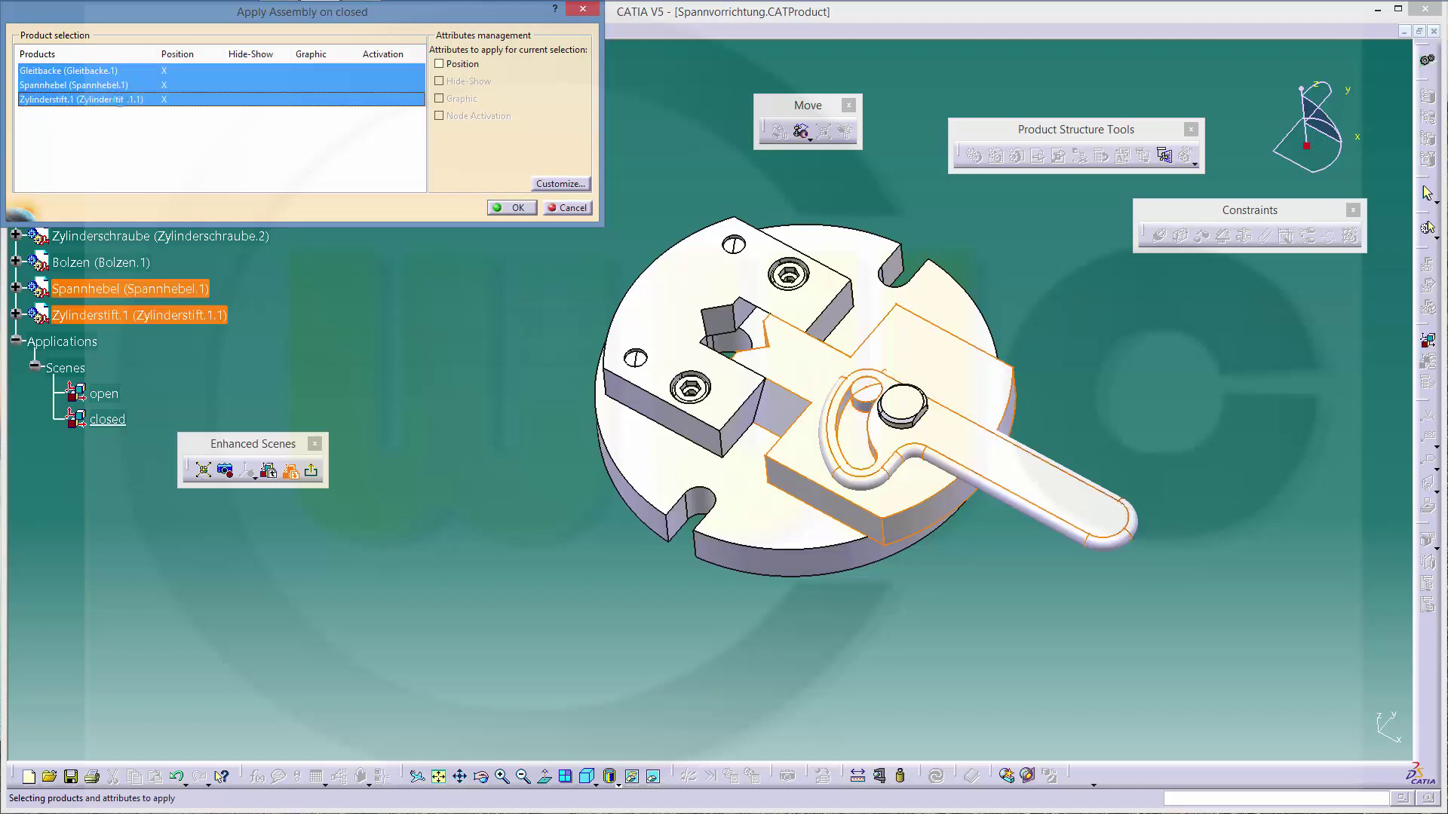
{"action": "left_click", "coordinate": [439, 65]}
{"action": "left_click", "coordinate": [513, 208]}
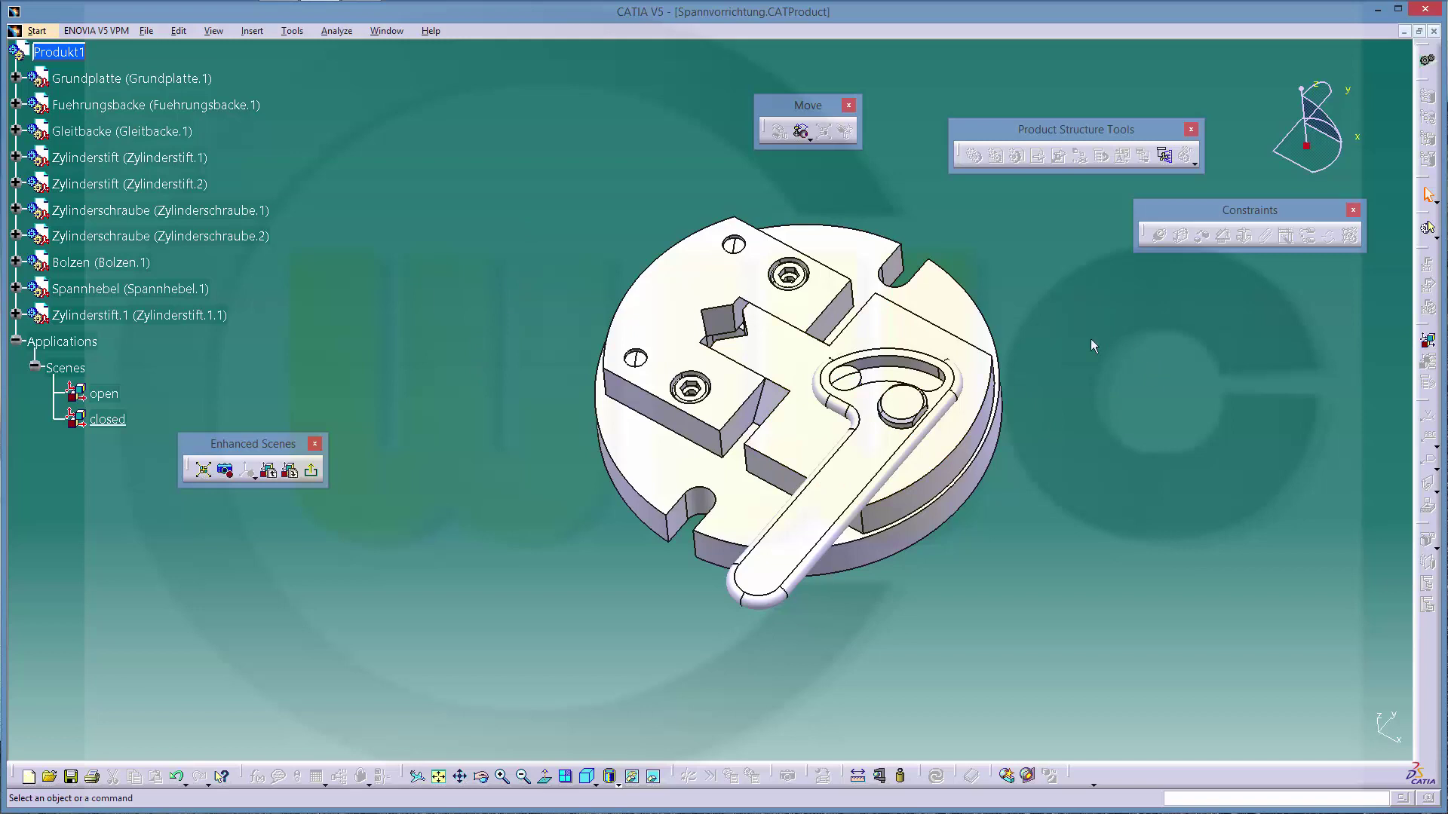
{"action": "left_click", "coordinate": [311, 470]}
{"action": "middle_click_drag", "start_coordinate": [1051, 448], "coordinate": [537, 532]}
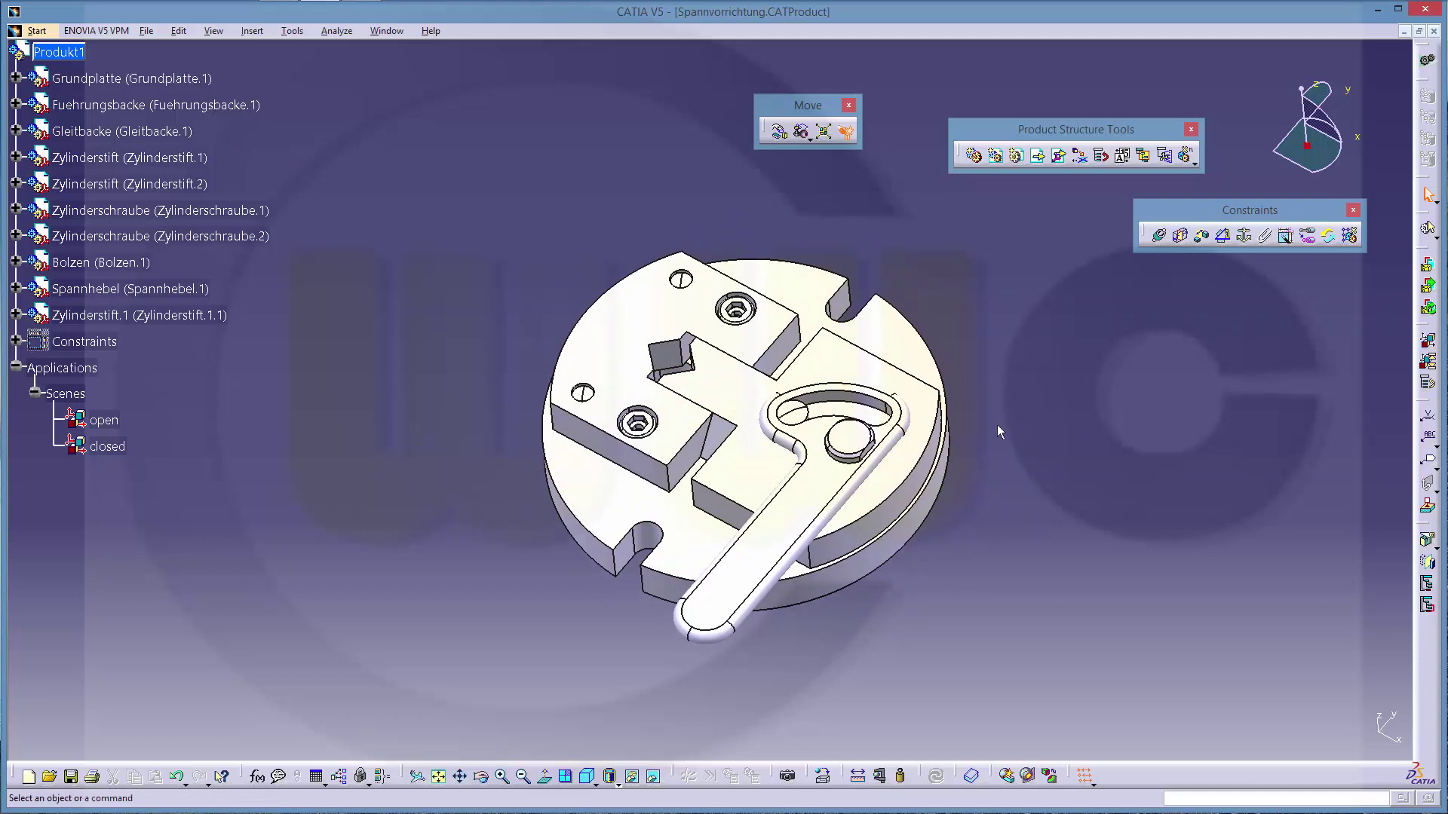
Create a new ISO drawing with an A4 ISO sheet in portrait orientation.
{"action": "left_click", "coordinate": [148, 34]}
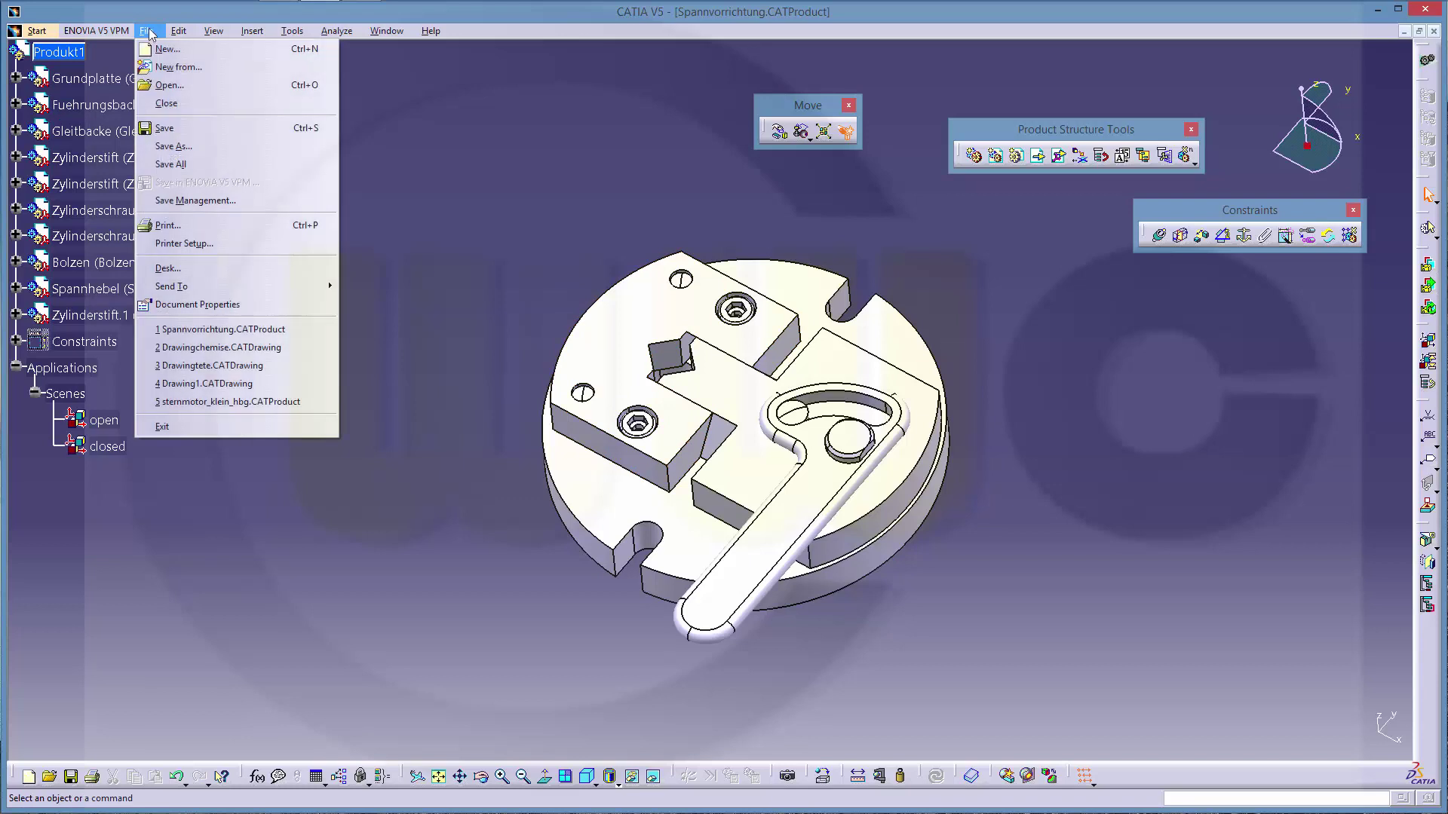
{"action": "left_click", "coordinate": [167, 49]}
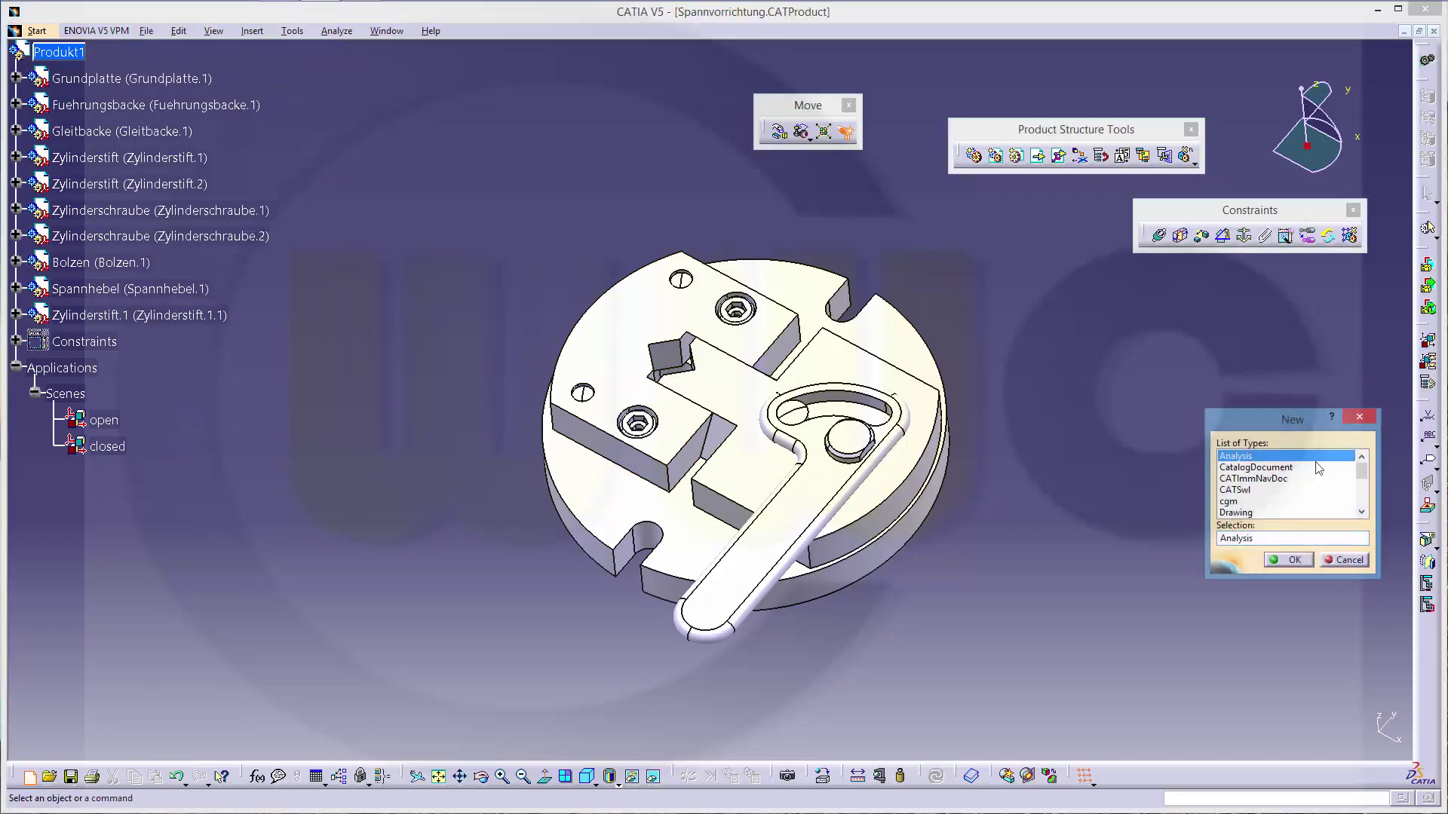
{"action": "left_click", "coordinate": [1237, 513]}
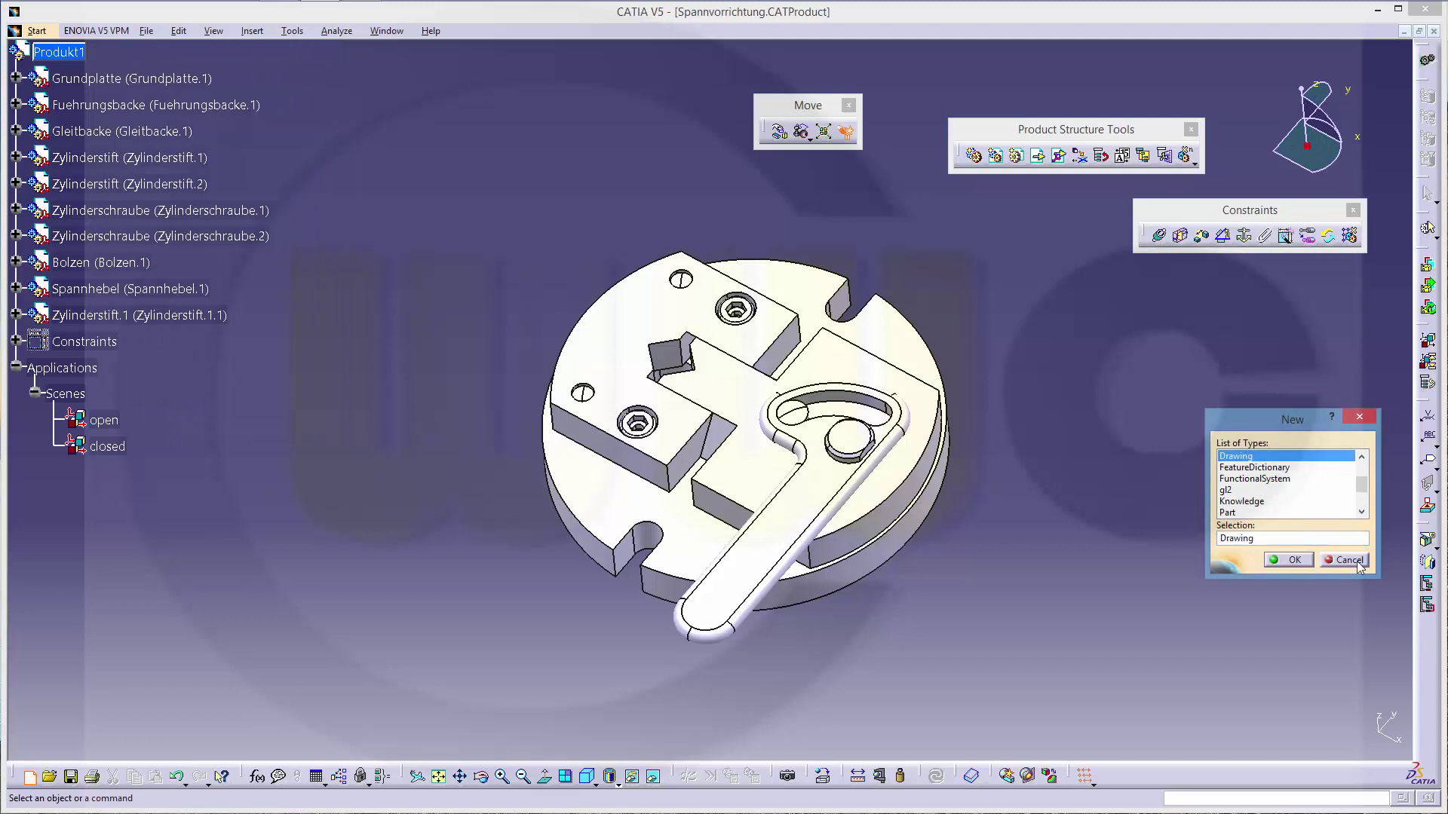
{"action": "left_click", "coordinate": [1292, 566]}
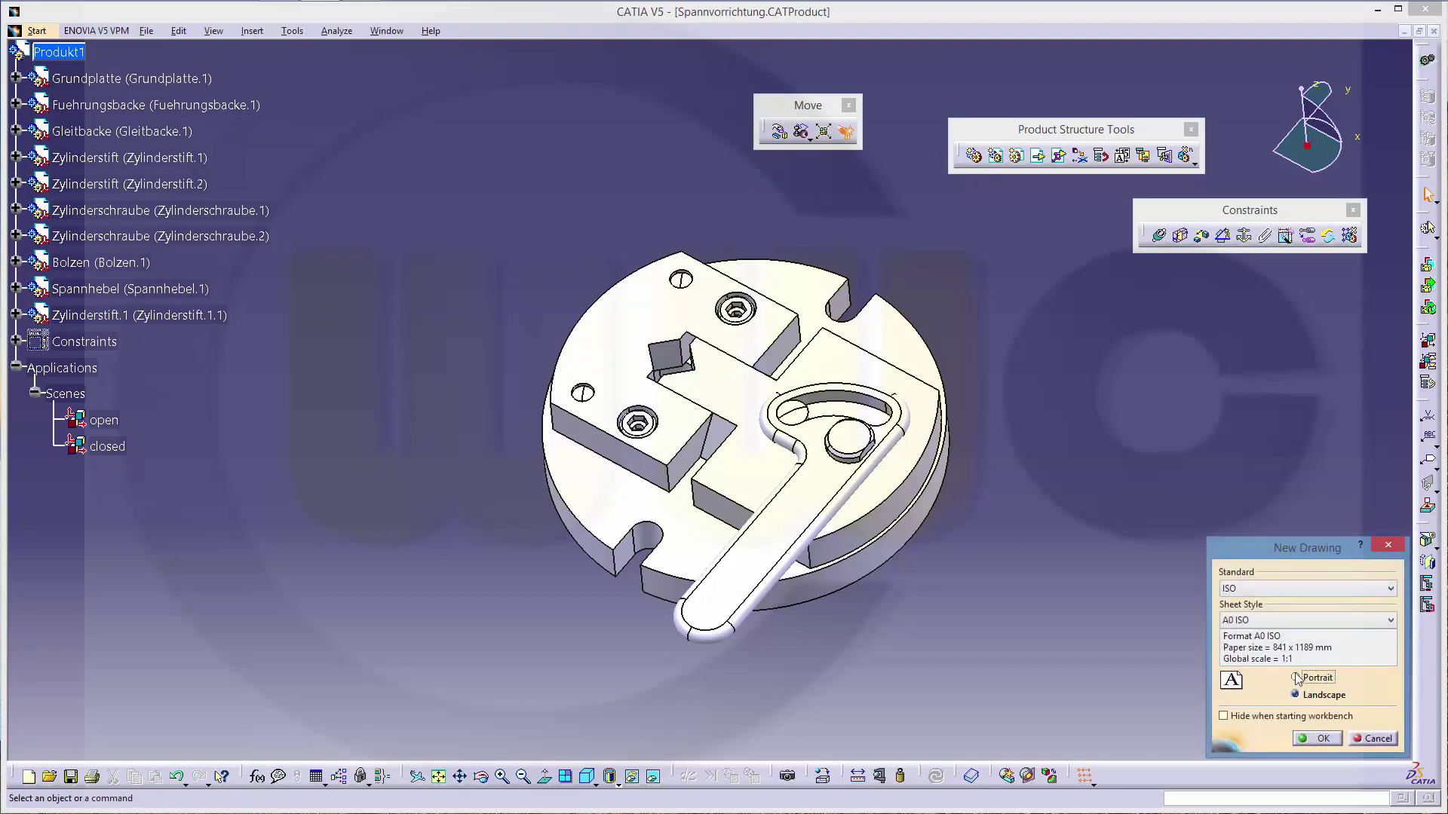
{"action": "left_click", "coordinate": [1313, 677]}
{"action": "left_click", "coordinate": [1391, 622]}
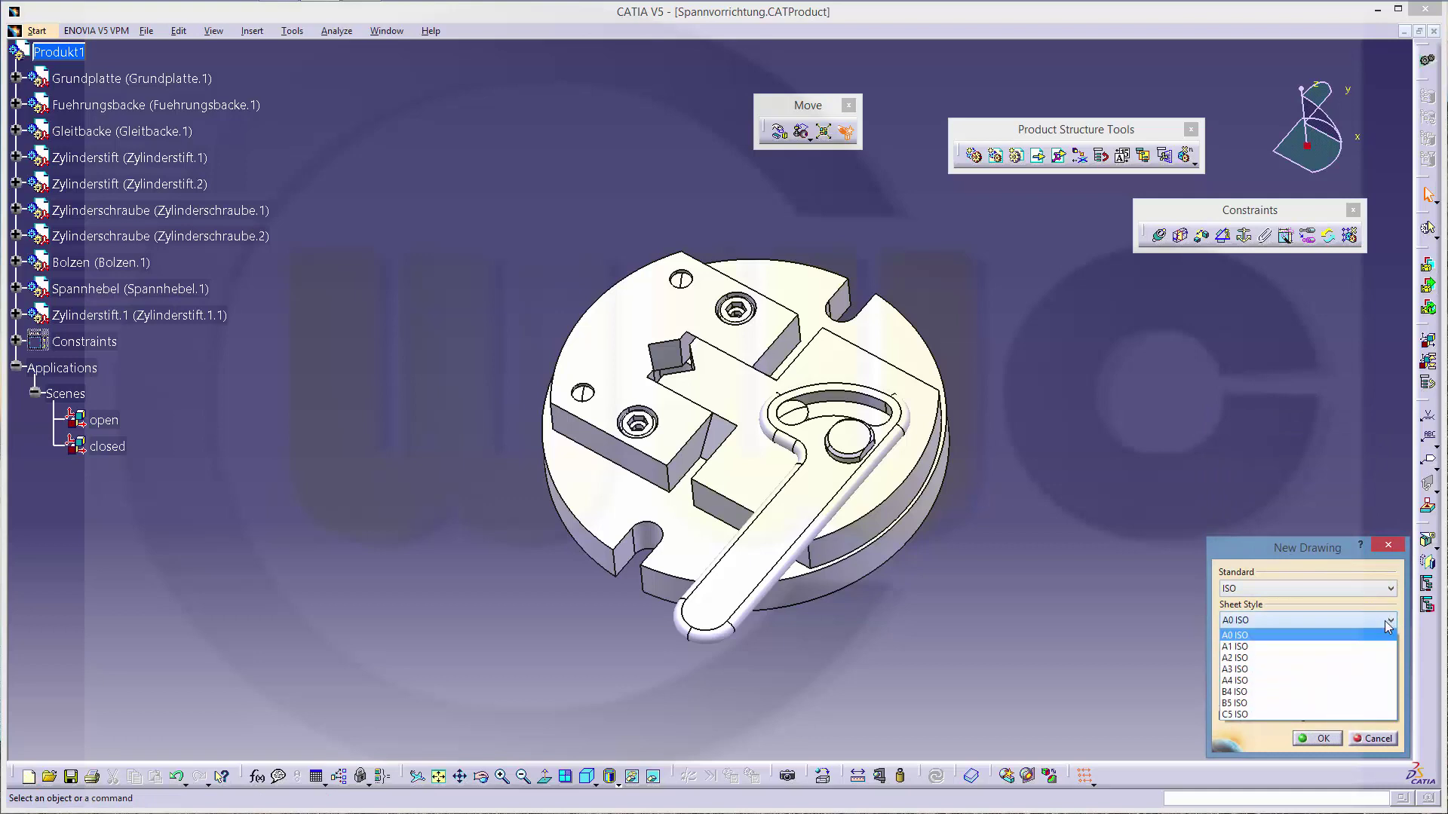
{"action": "left_click", "coordinate": [1286, 681]}
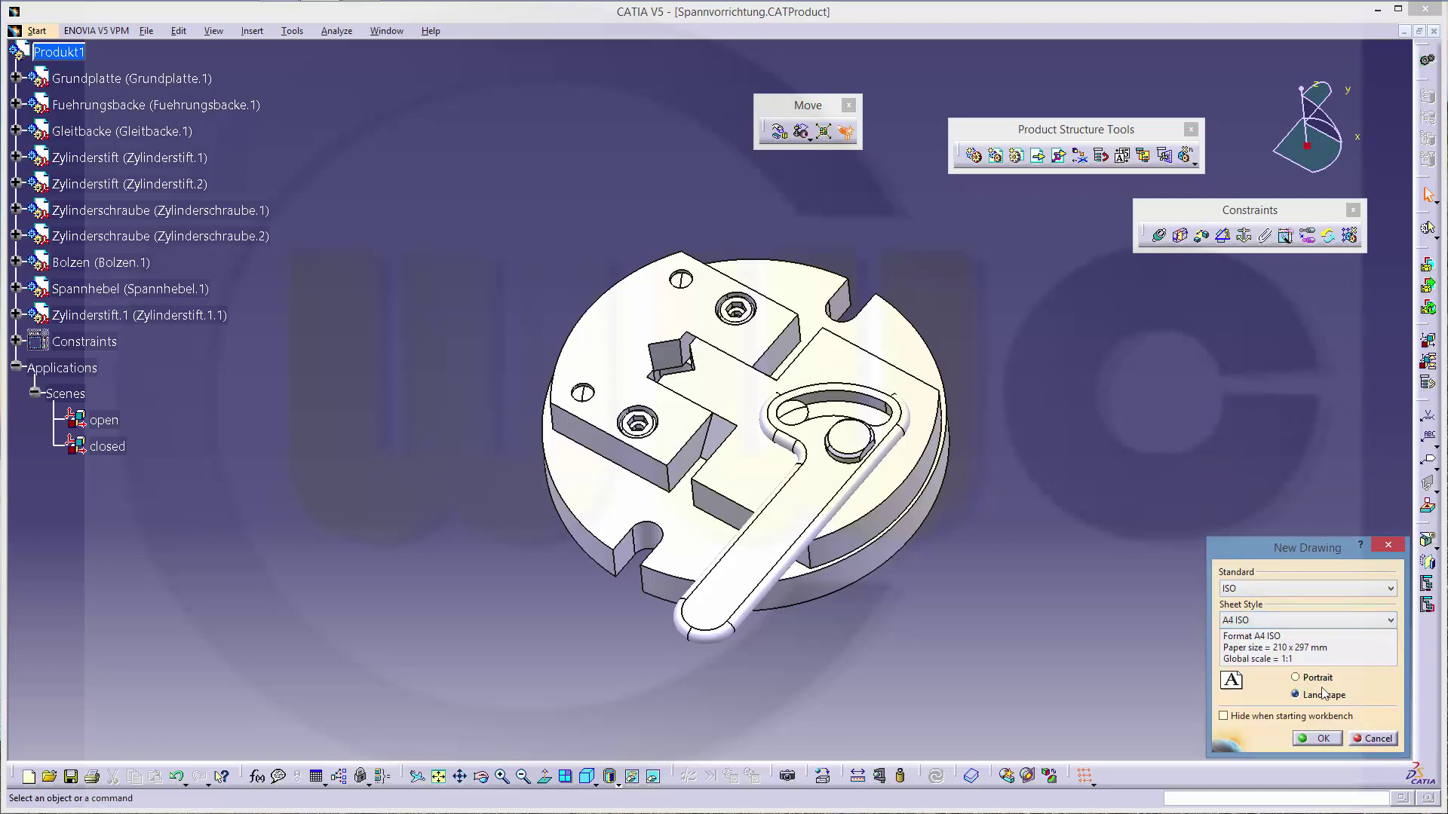
{"action": "left_click", "coordinate": [1314, 677]}
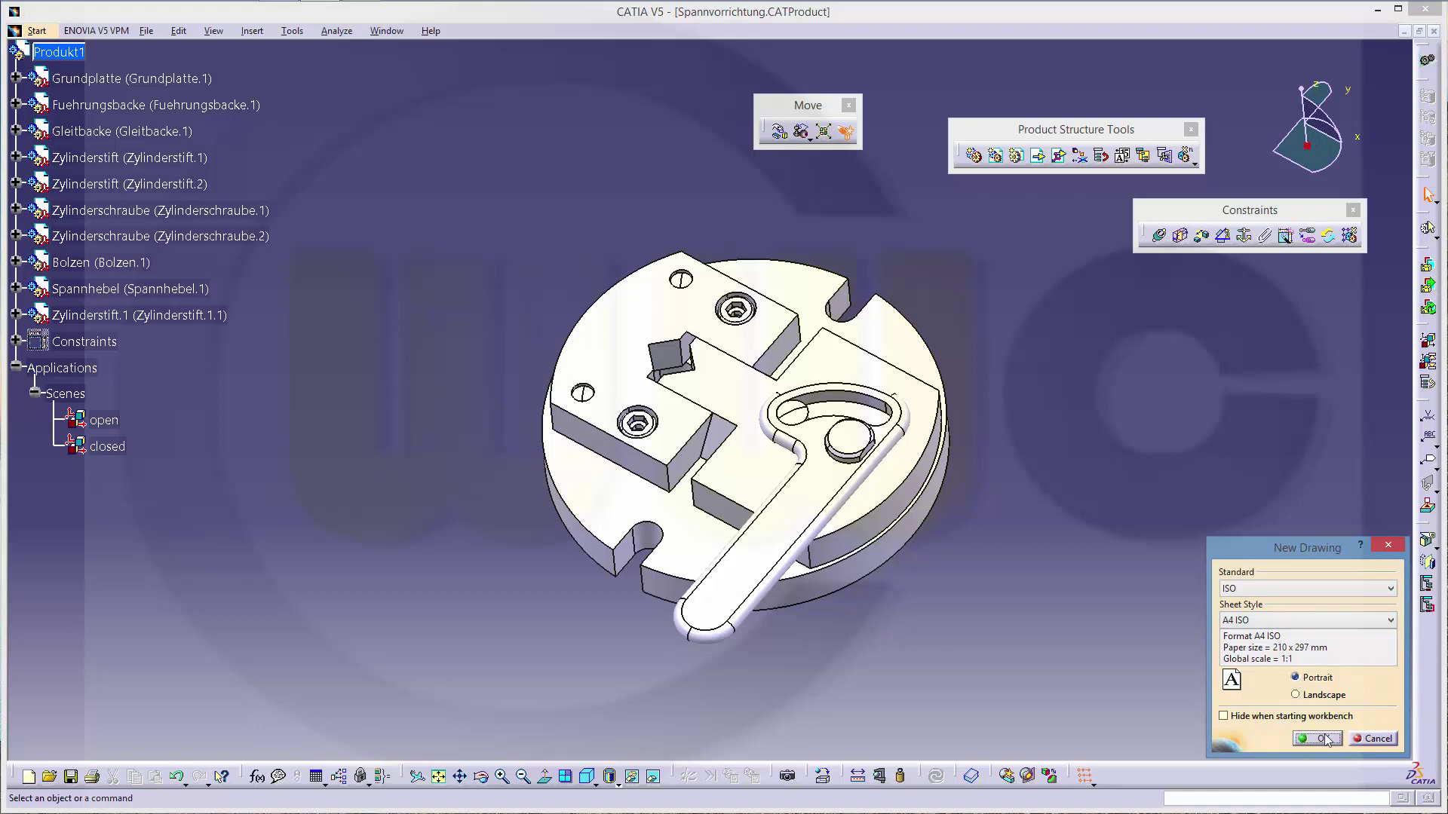
{"action": "left_click", "coordinate": [1328, 740]}
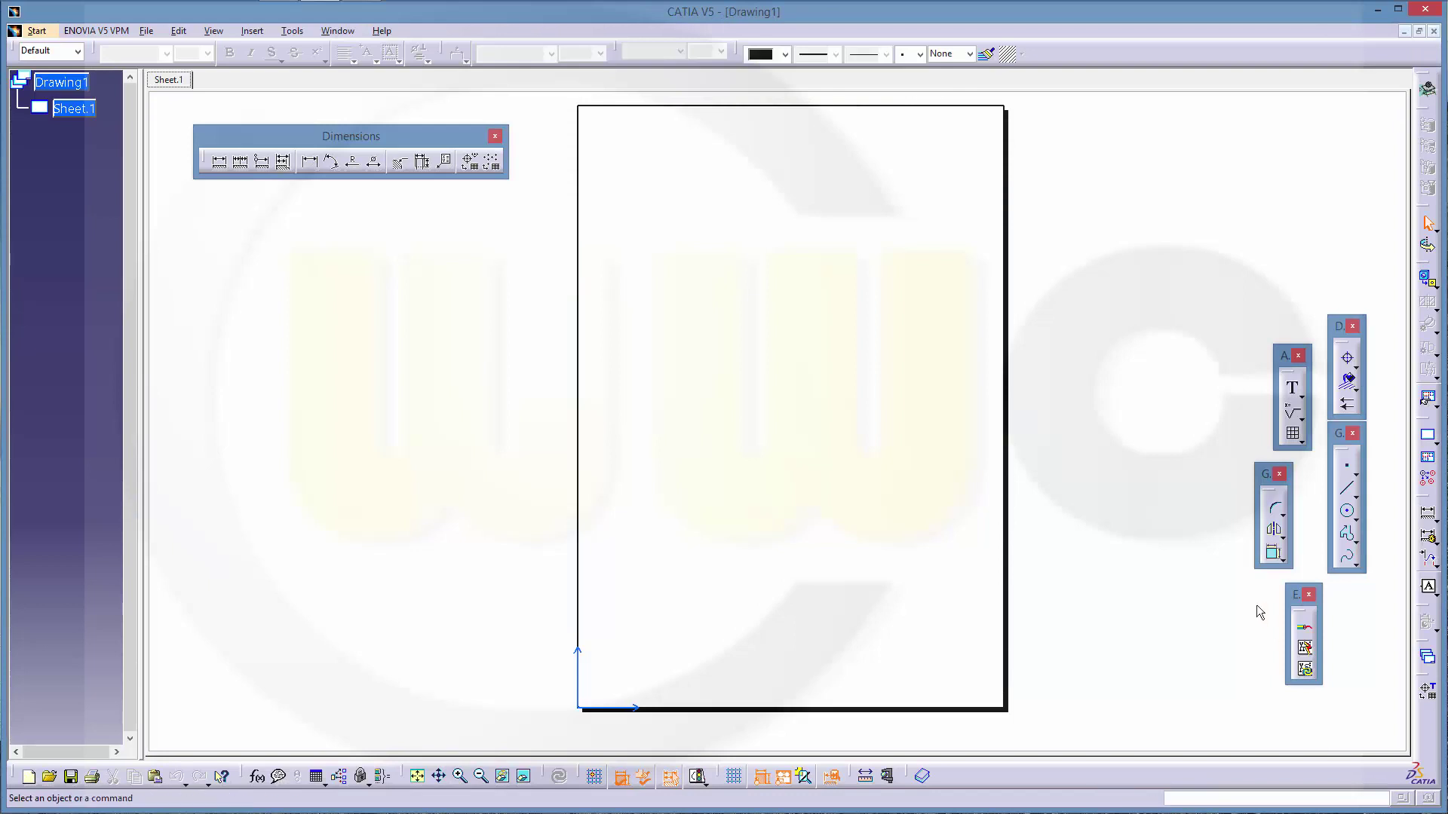
Create a 1:2 Advanced Front View of the fixture in its closed position, facing its top, and move it to the sheet's upper left.
{"action": "left_click", "coordinate": [1435, 289]}
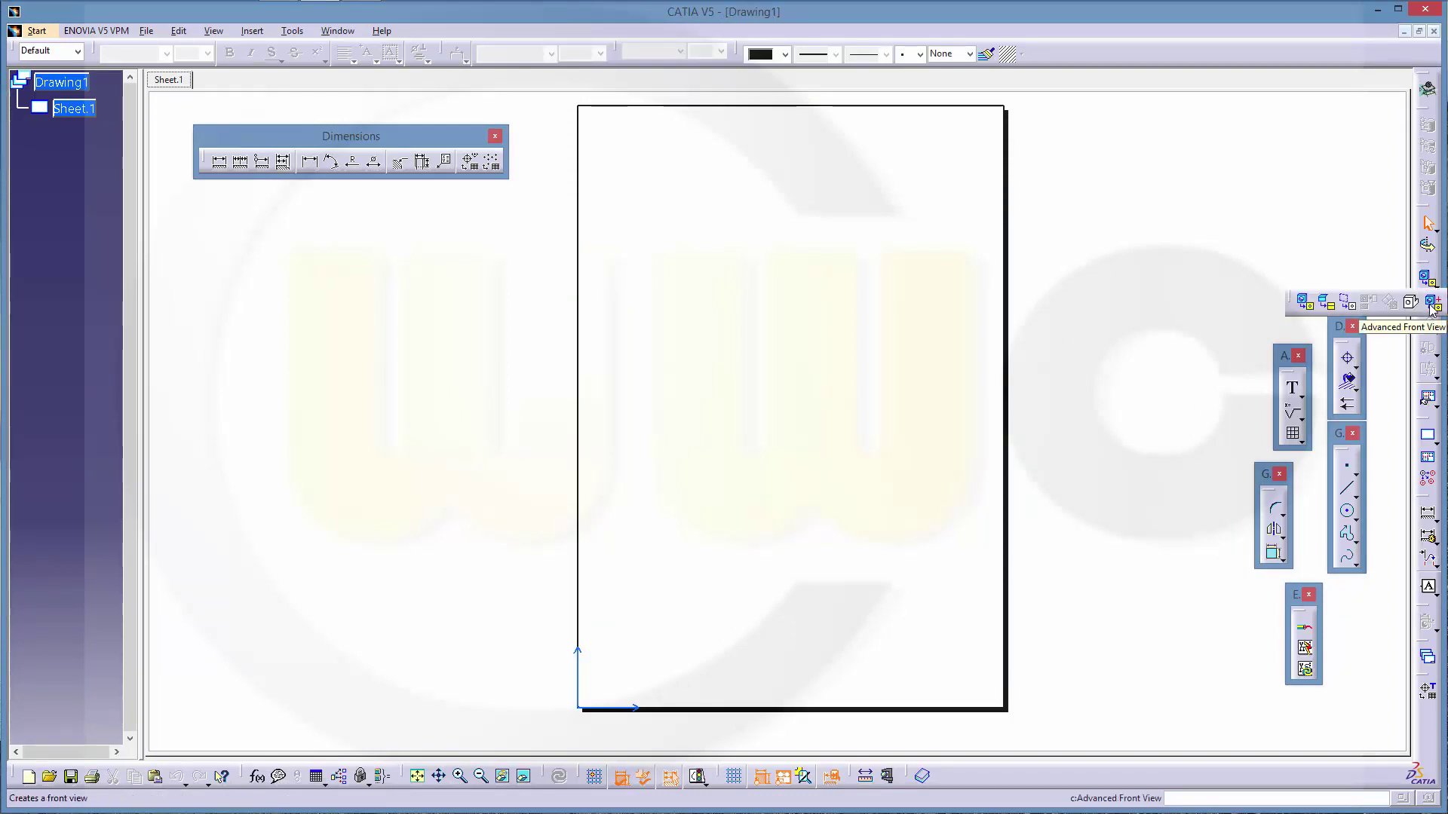
{"action": "left_click", "coordinate": [1432, 304]}
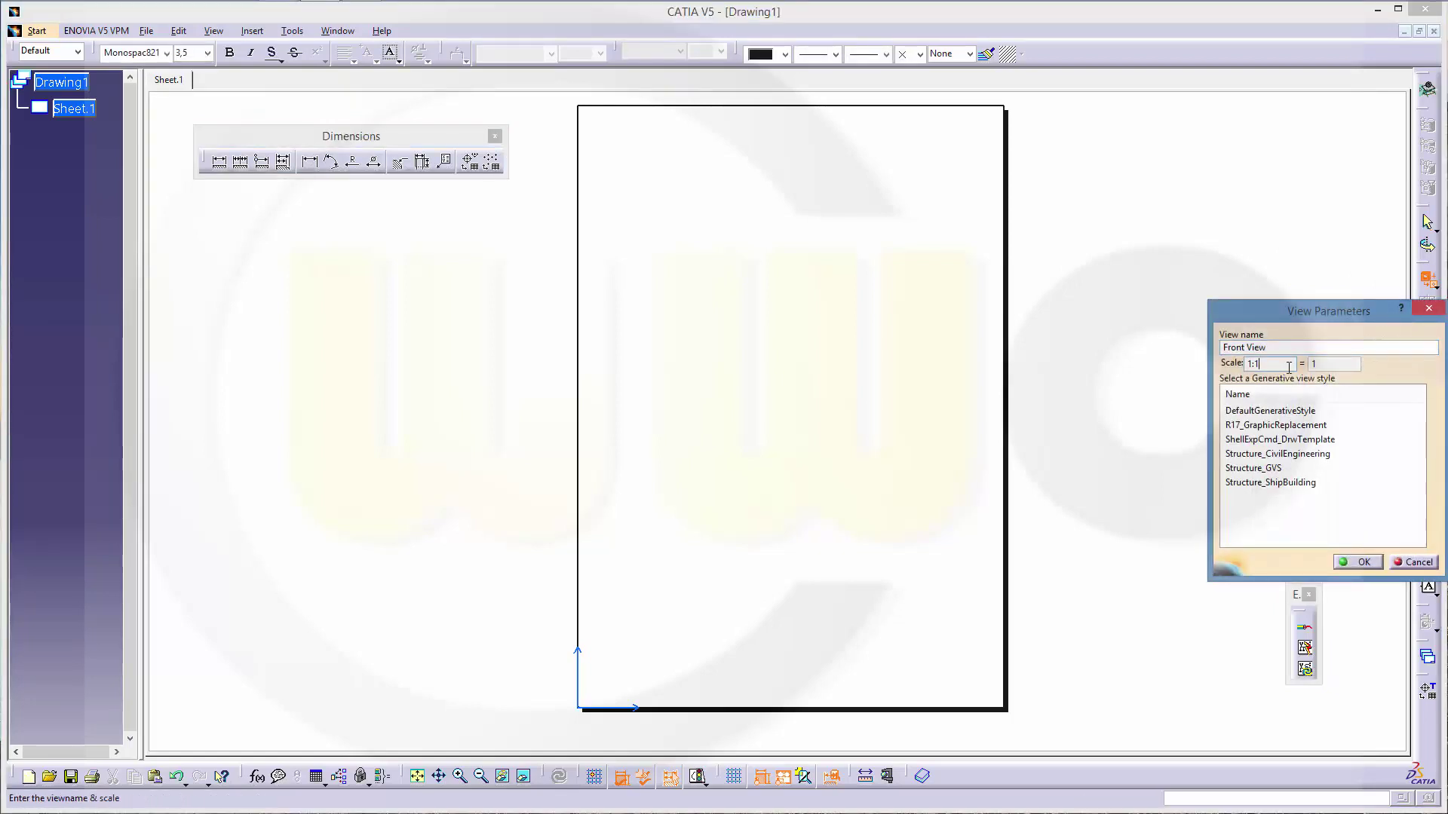
{"action": "key", "text": "BackSpace"}
{"action": "type", "text": "2"}
{"action": "left_click", "coordinate": [1356, 562]}
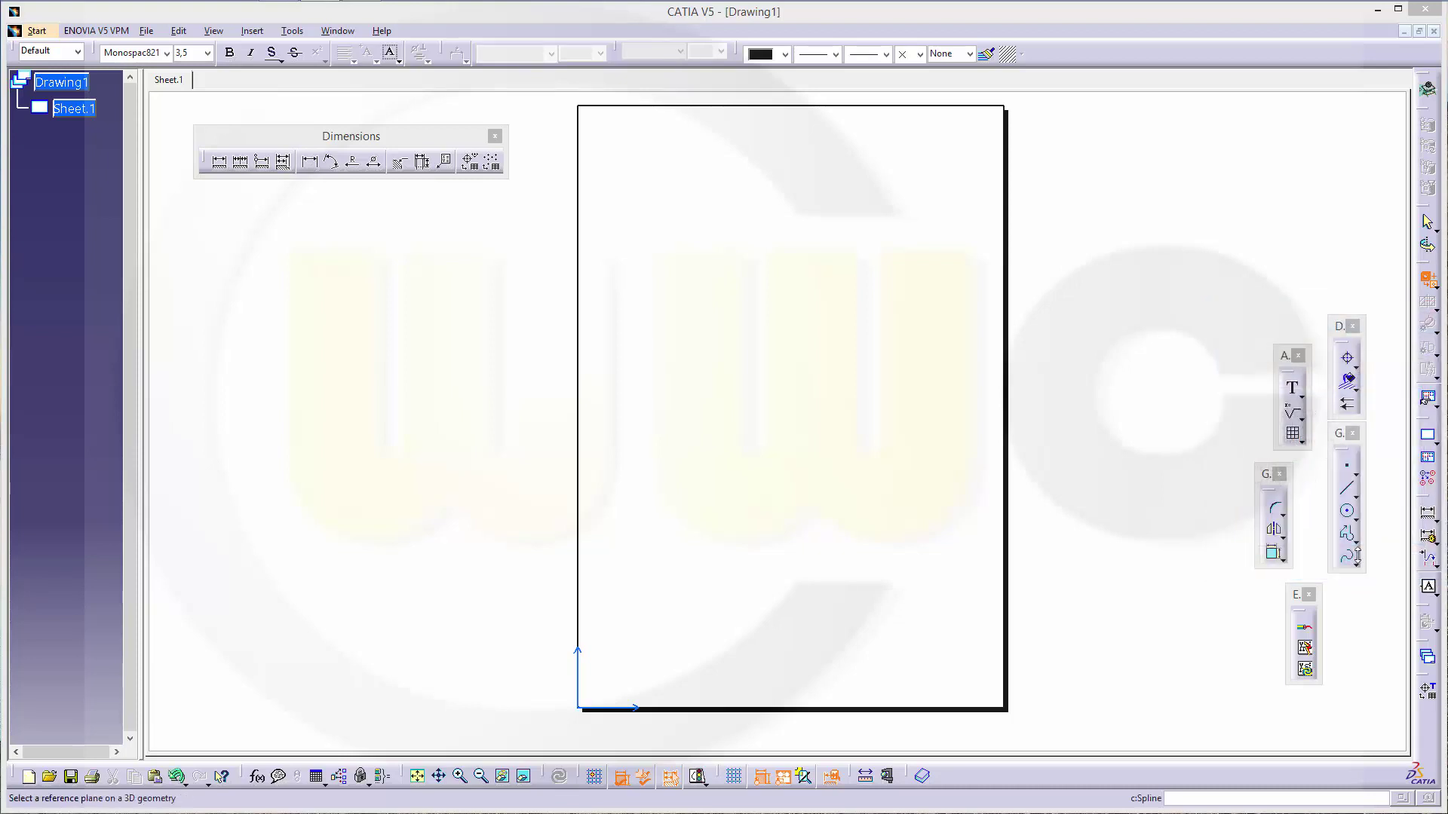
{"action": "left_click", "coordinate": [337, 31]}
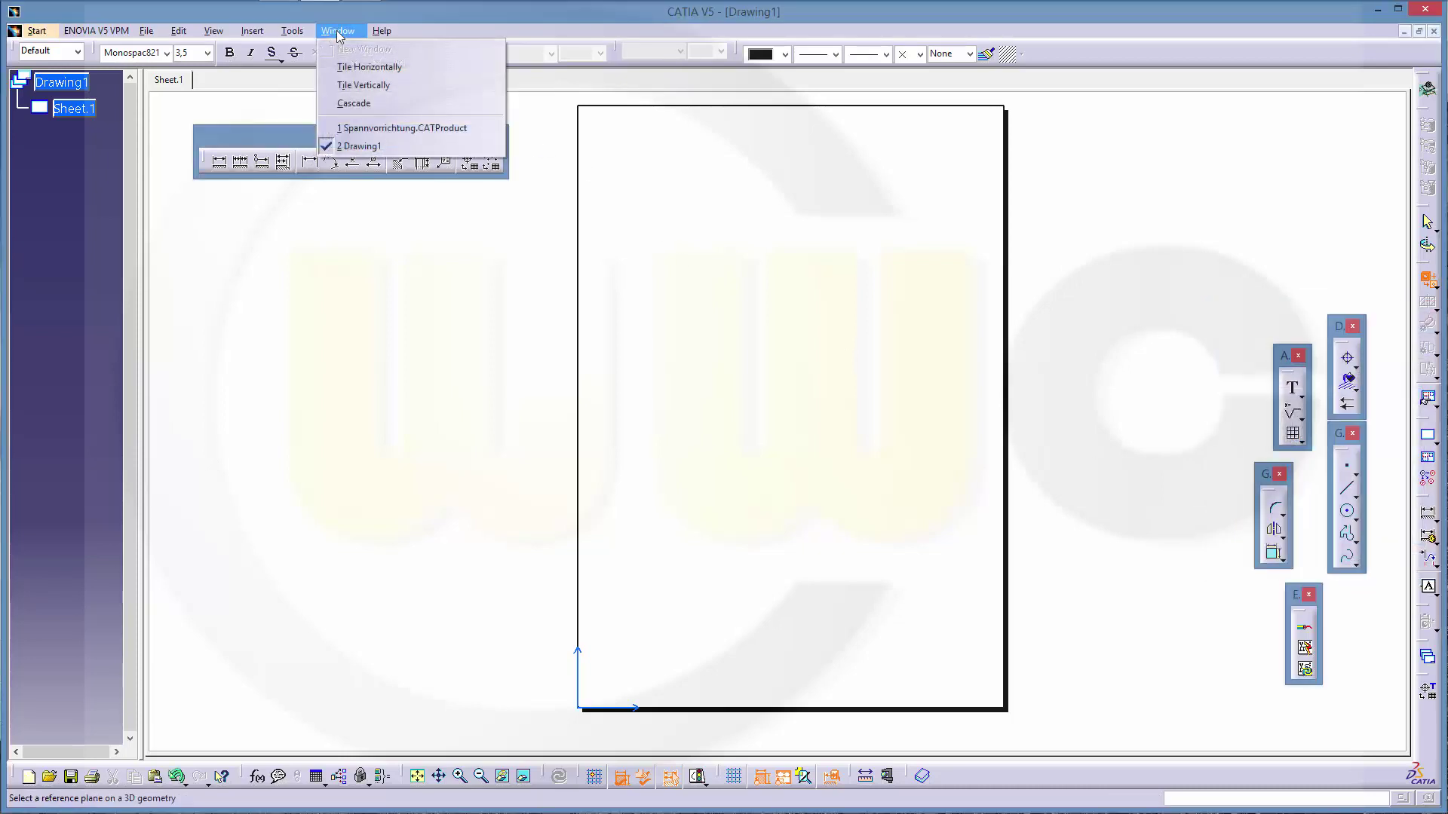
{"action": "left_click", "coordinate": [392, 129]}
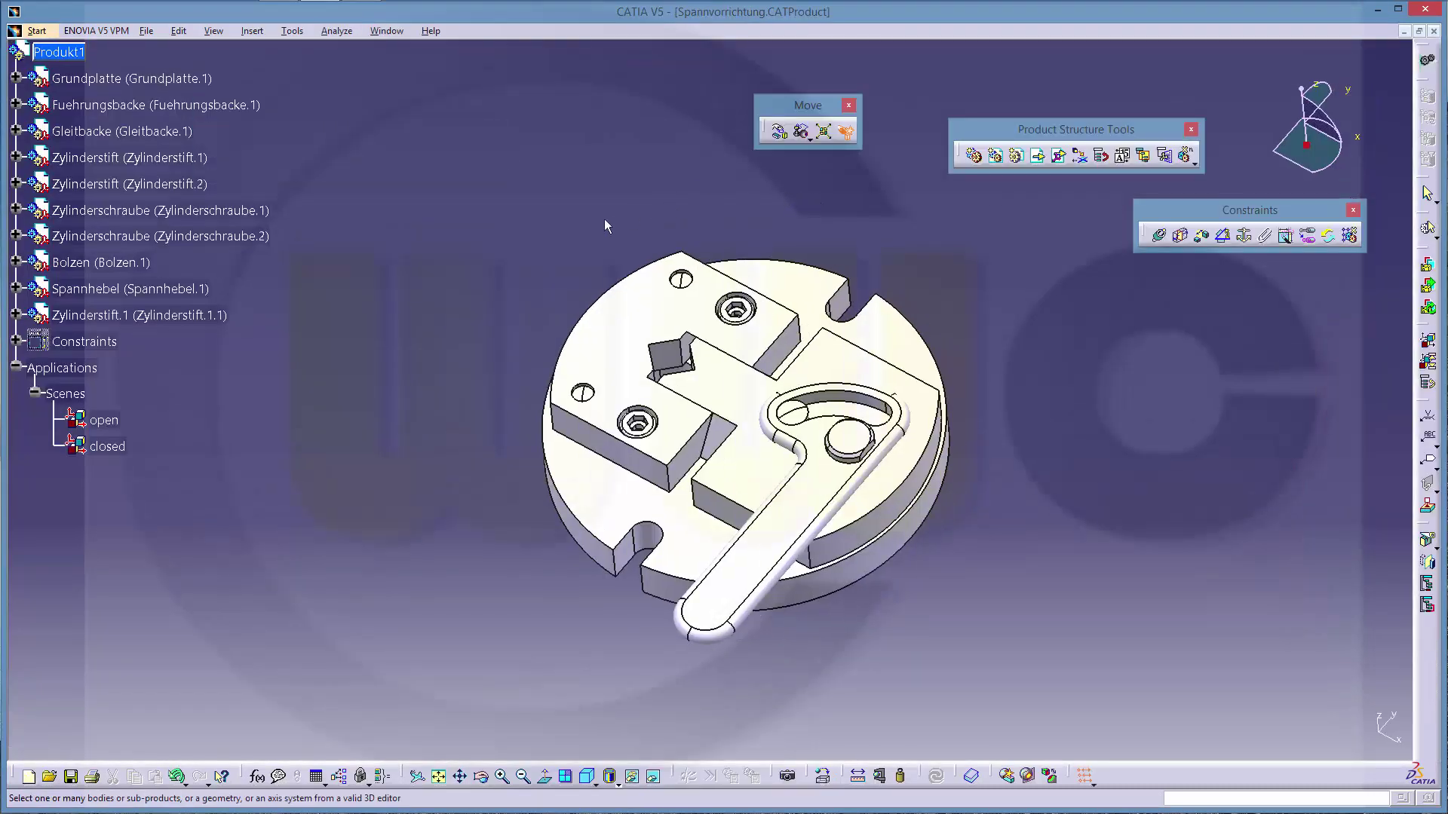
{"action": "left_click", "coordinate": [820, 306]}
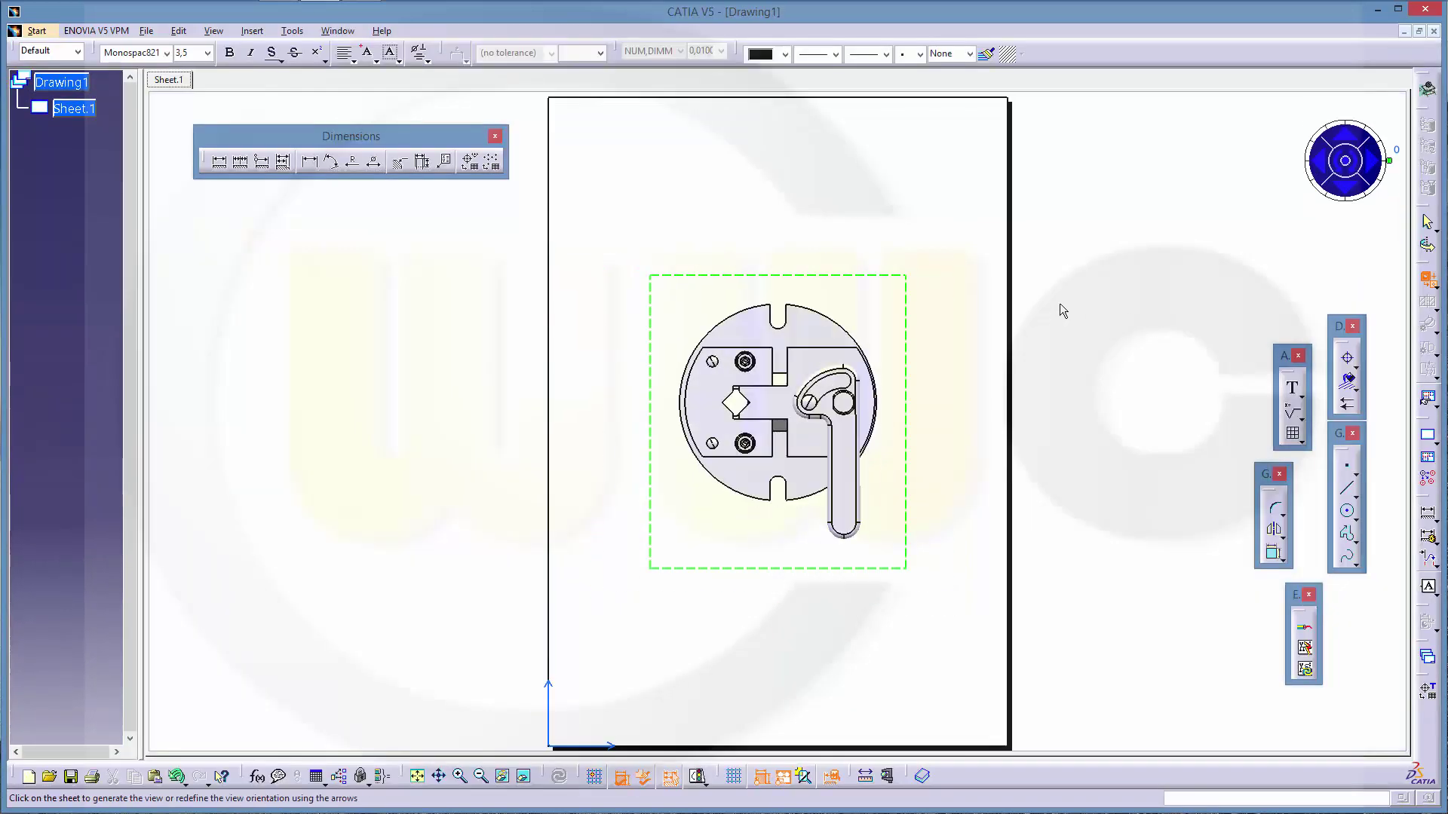
{"action": "left_click", "coordinate": [942, 309]}
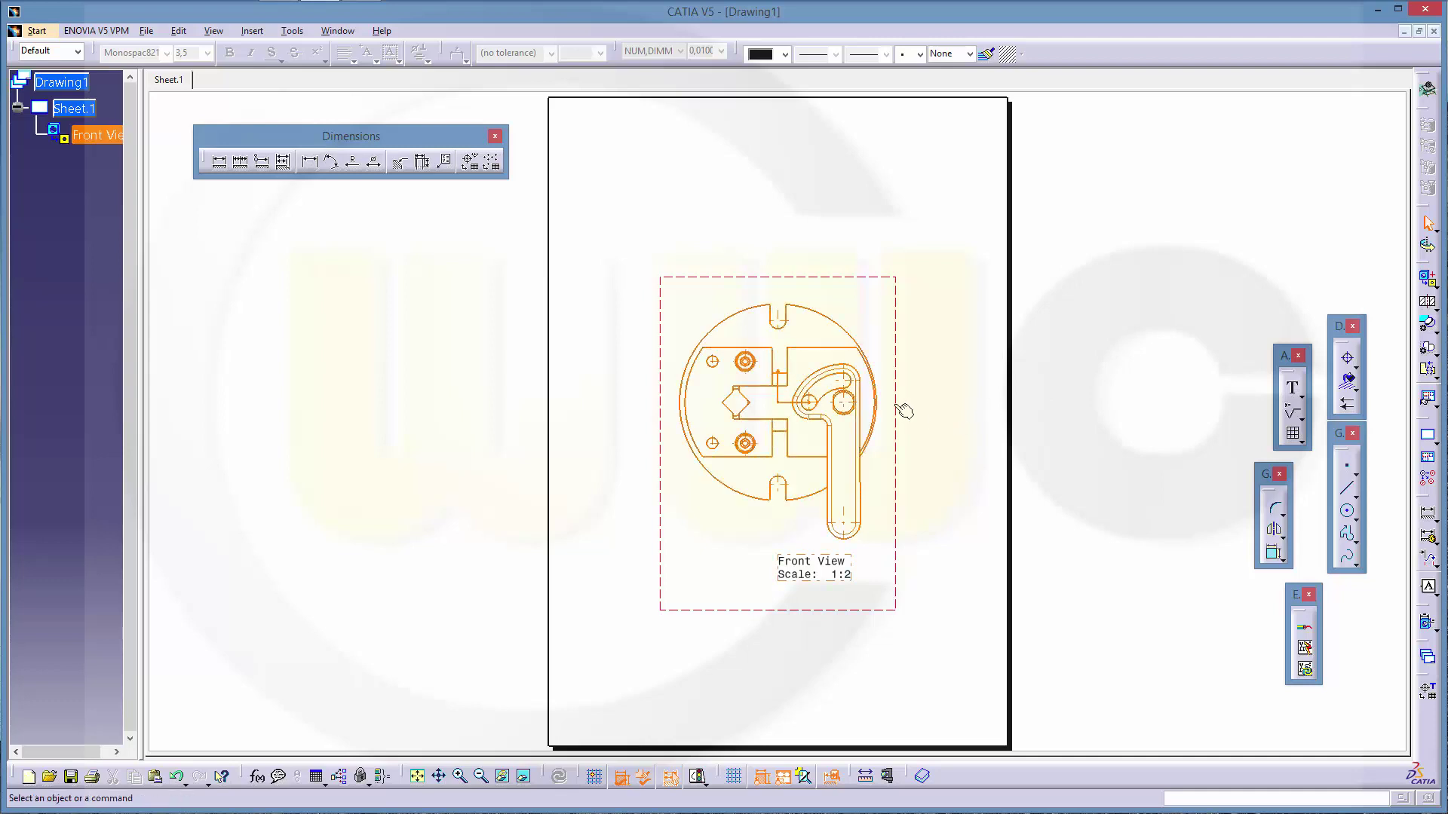
{"action": "left_click_drag", "start_coordinate": [897, 411], "coordinate": [821, 299]}
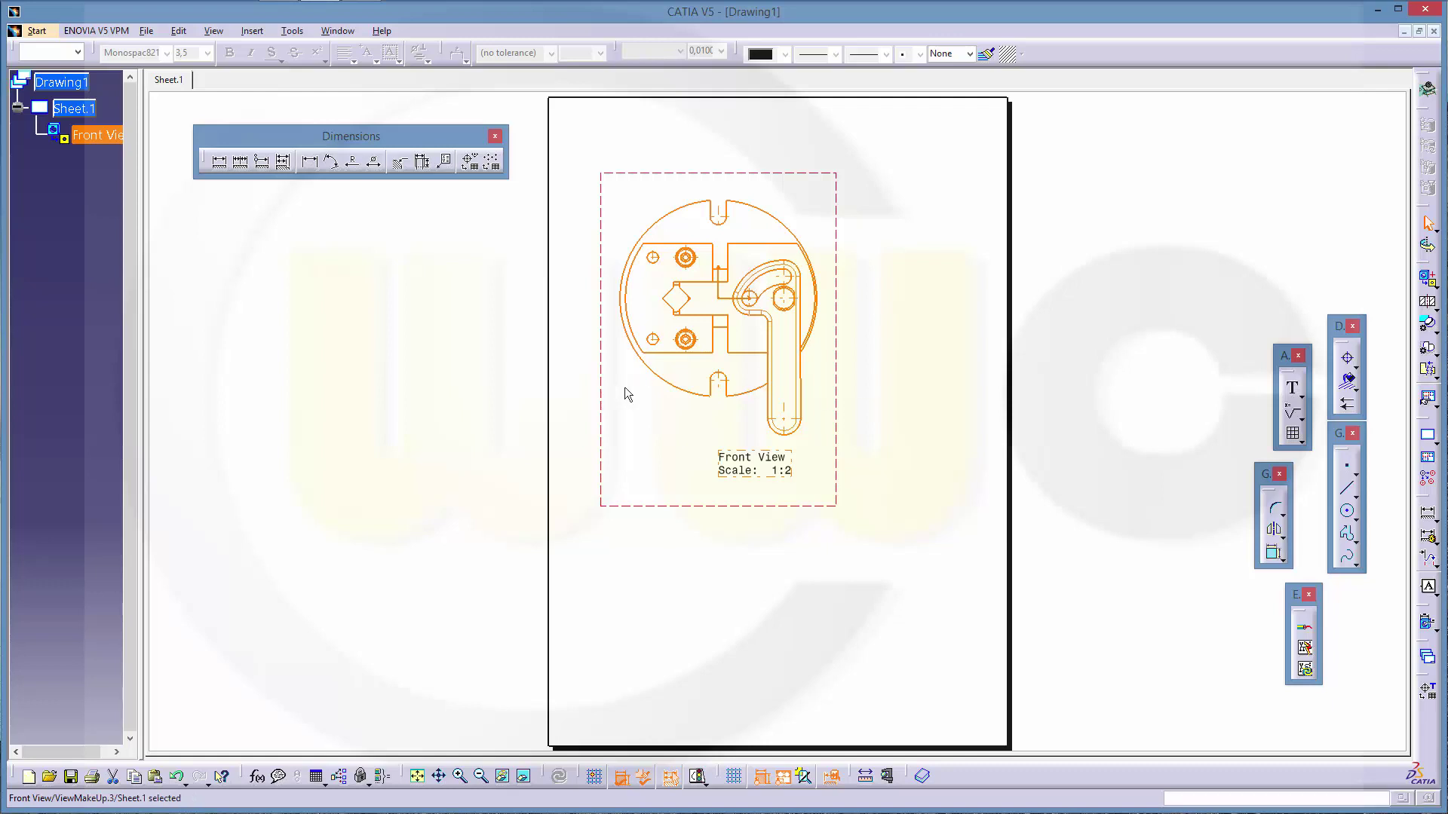
Create a second Advanced Front View at scale 1:2 from the "open" scene, facing its top, beside the first view.
{"action": "left_click", "coordinate": [1428, 282]}
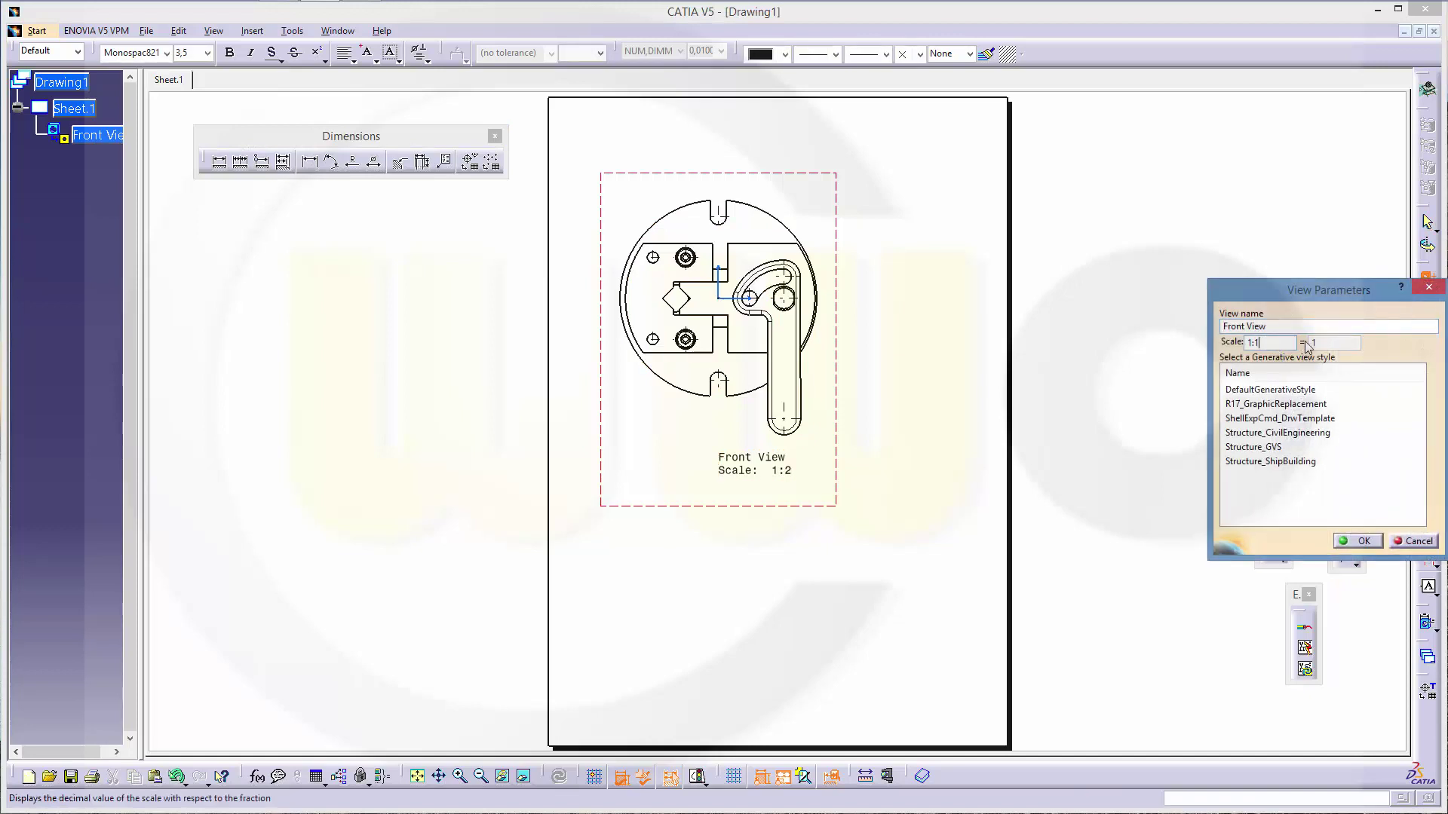
{"action": "type", "text": "2"}
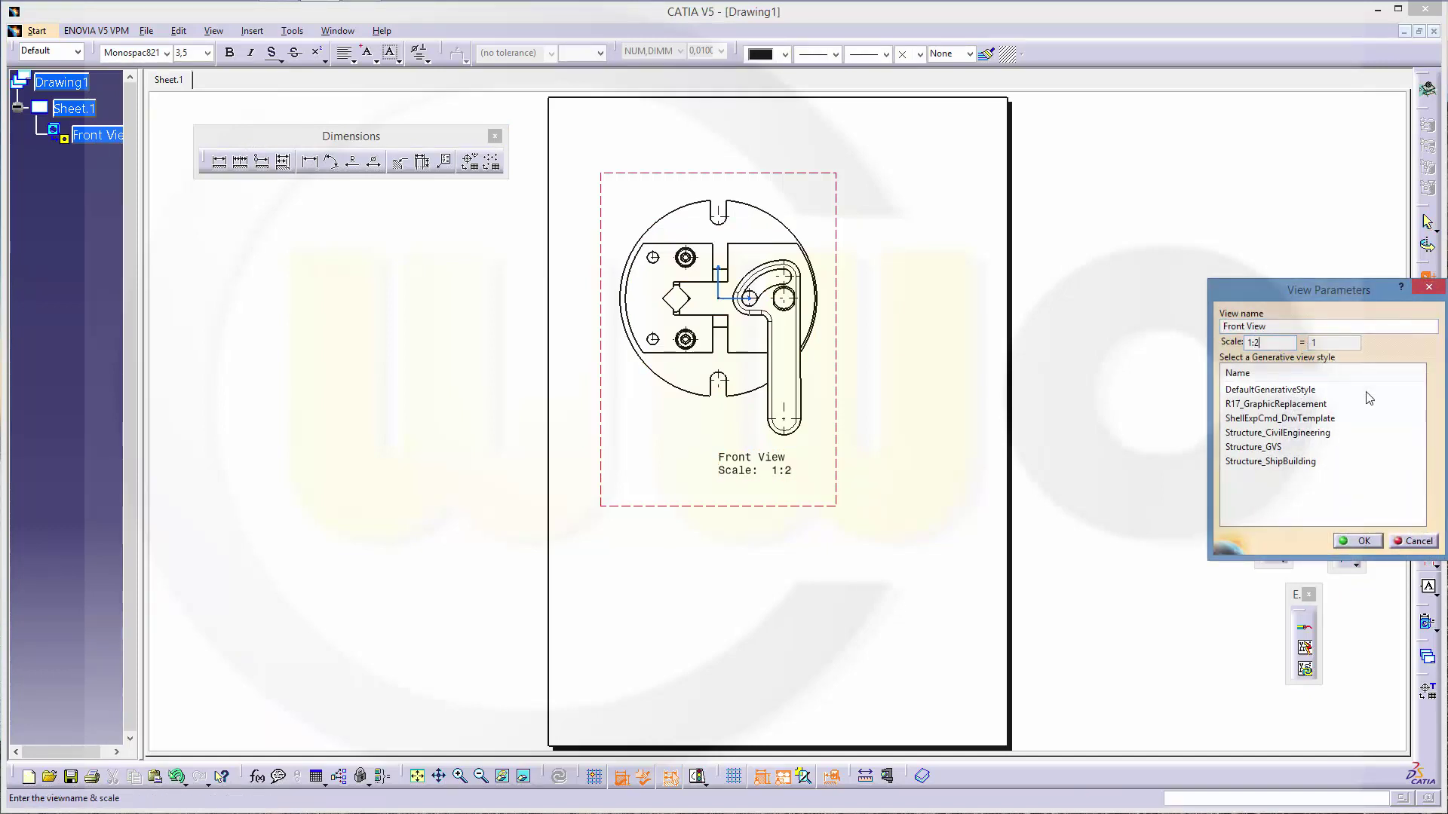
{"action": "left_click", "coordinate": [1354, 541]}
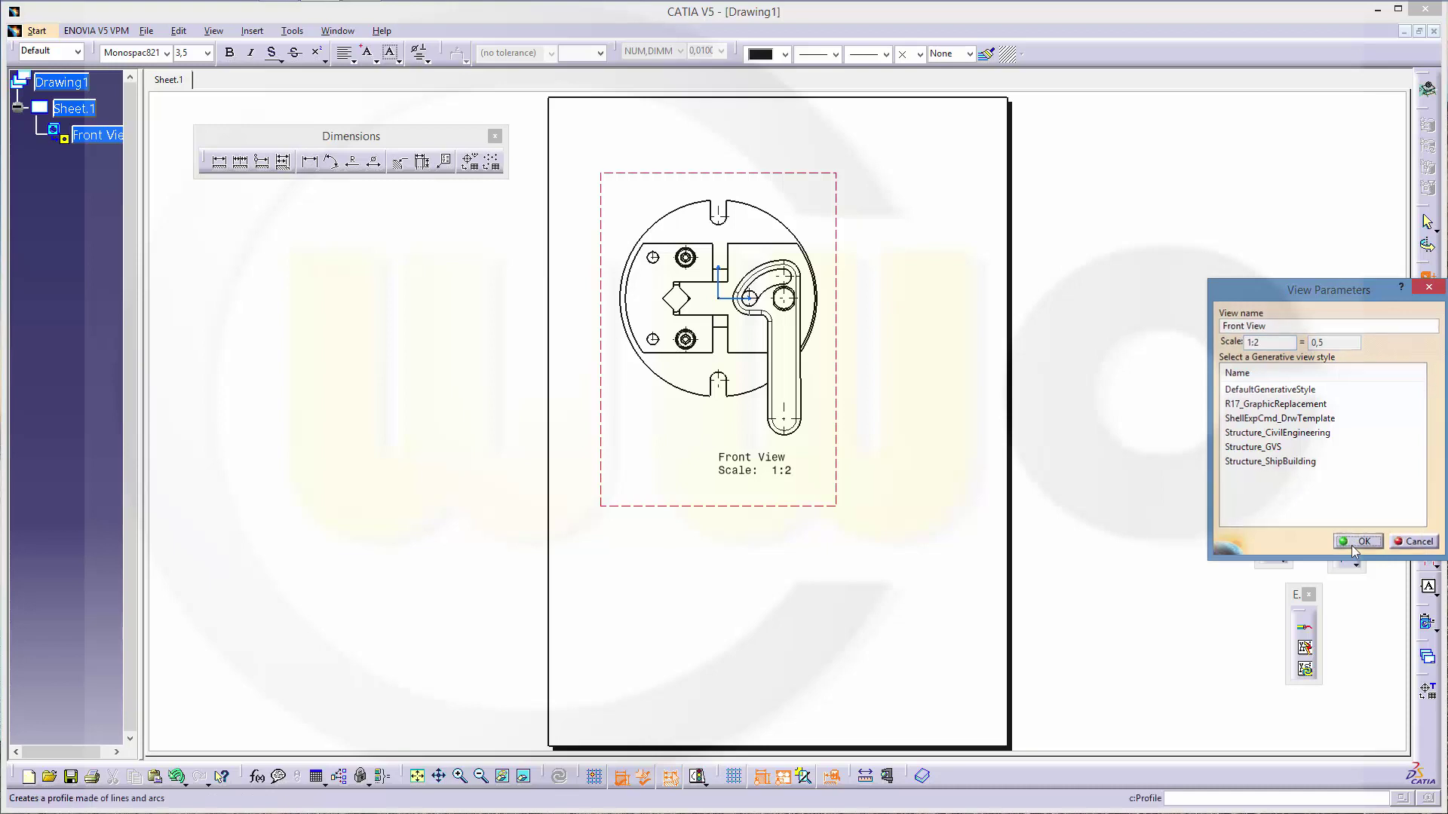
{"action": "left_click", "coordinate": [351, 32]}
{"action": "left_click", "coordinate": [365, 128]}
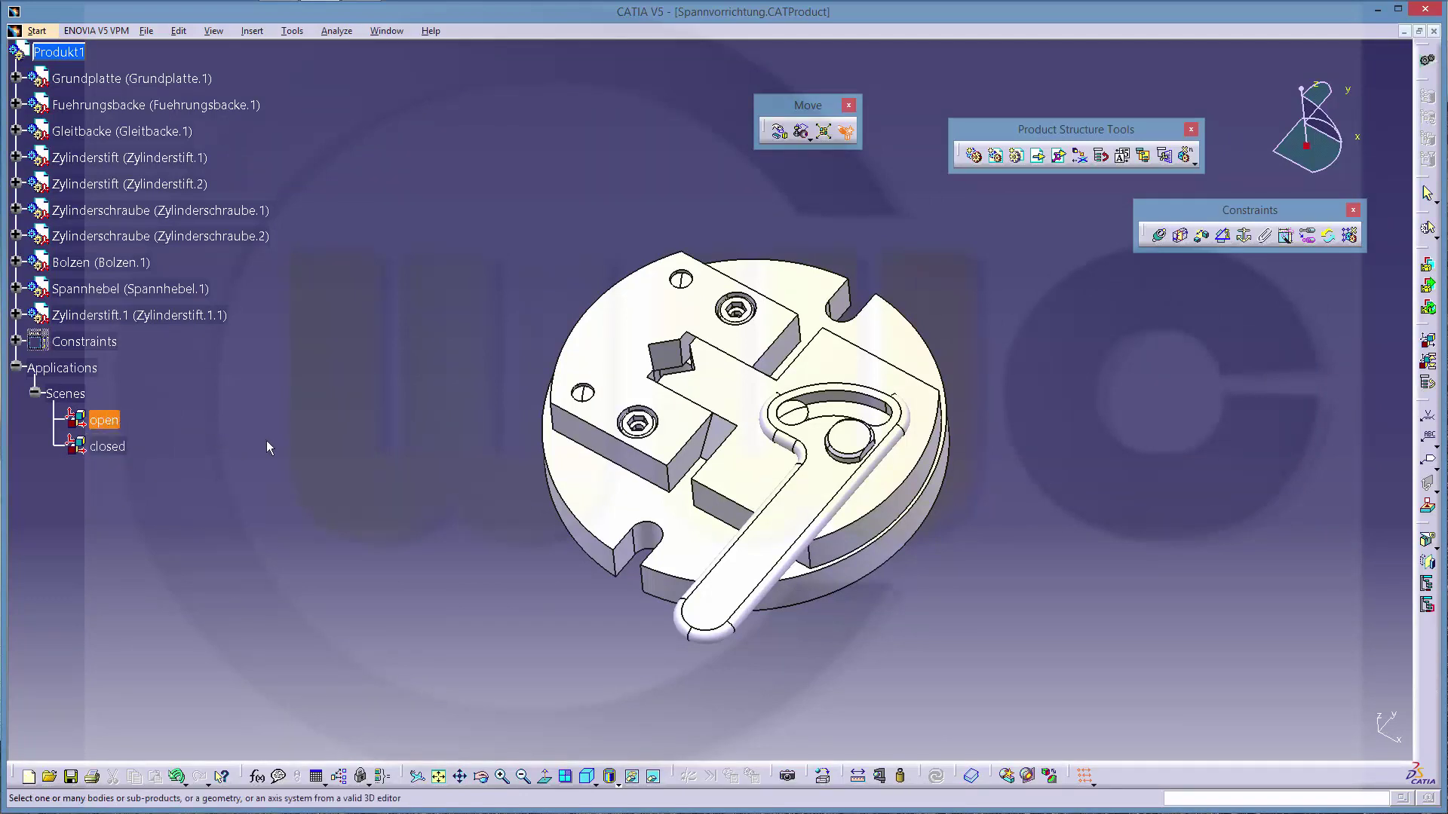
{"action": "left_click", "coordinate": [809, 300]}
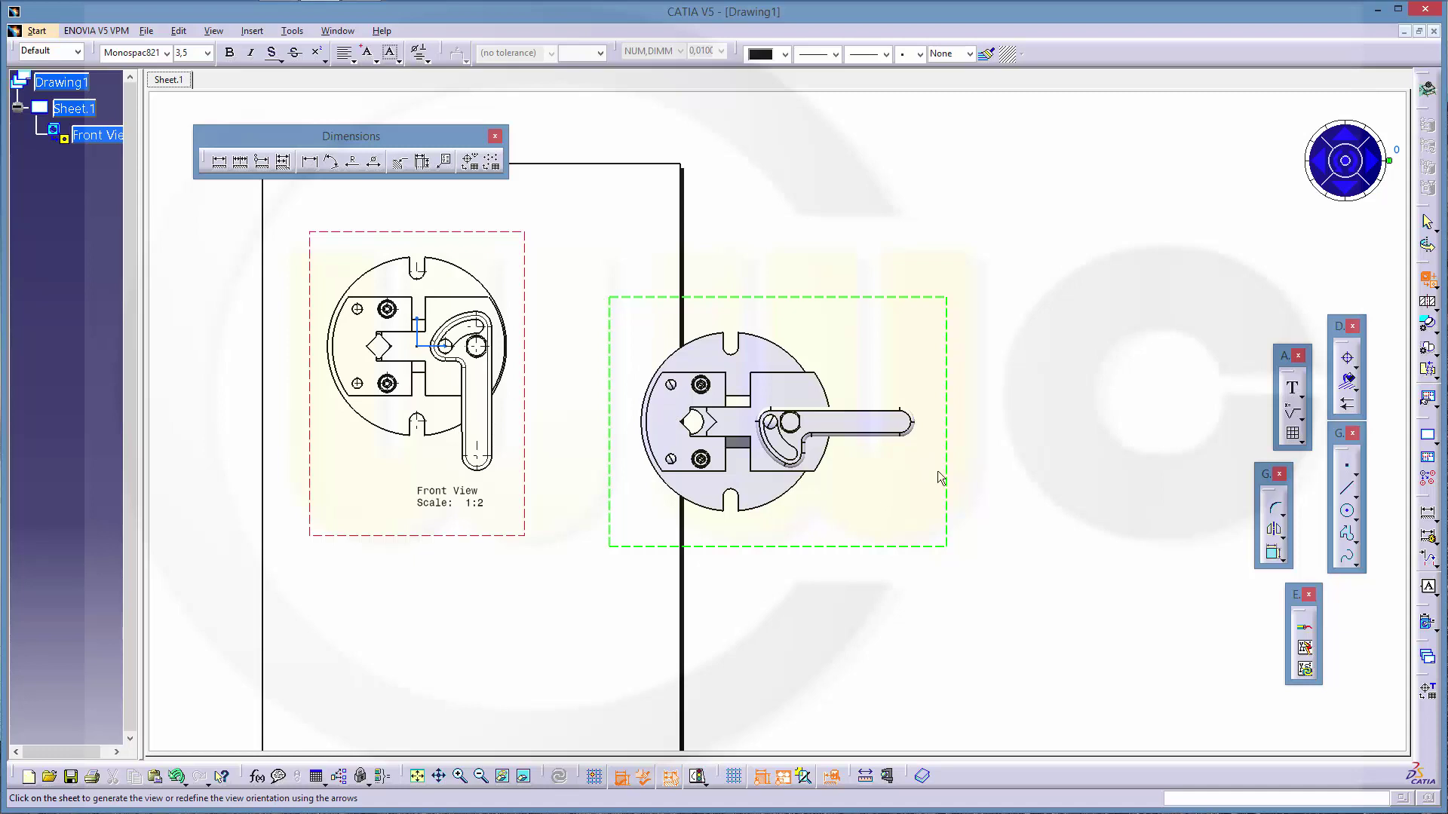
{"action": "left_click", "coordinate": [1016, 395]}
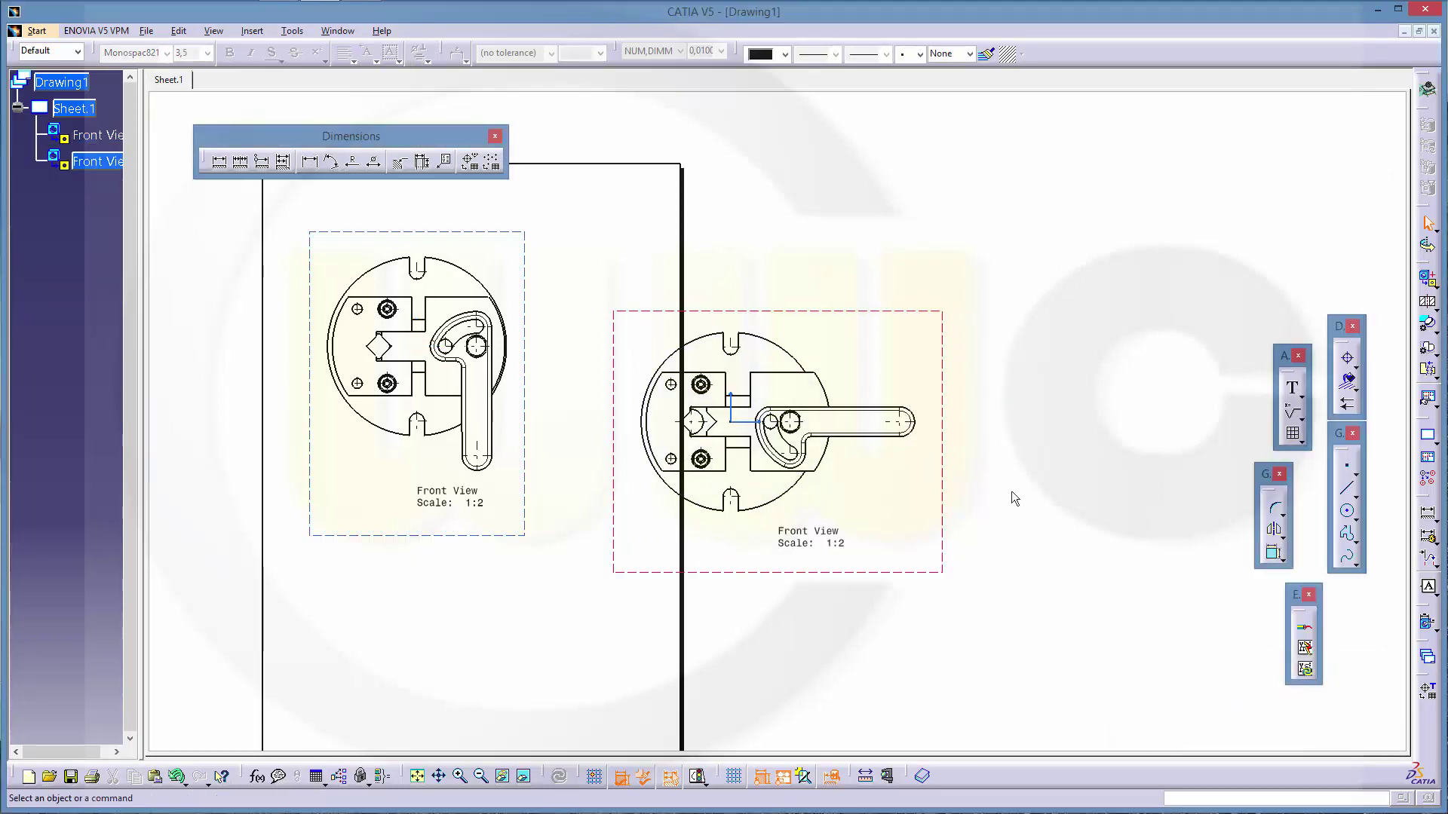
Activate the closed-position view and superpose the open-position view on it.
{"action": "double_click", "coordinate": [532, 263]}
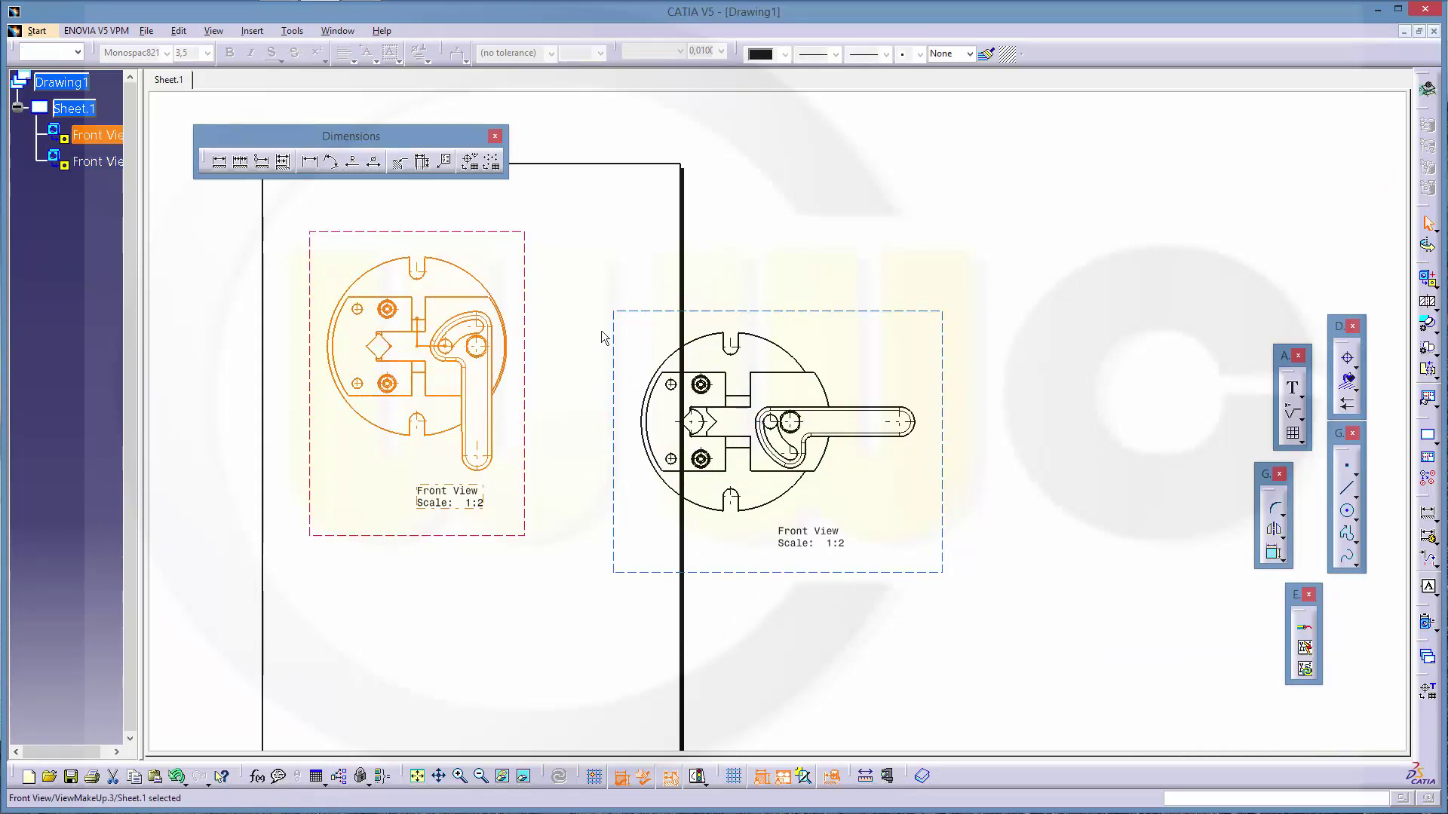
{"action": "right_click", "coordinate": [648, 315]}
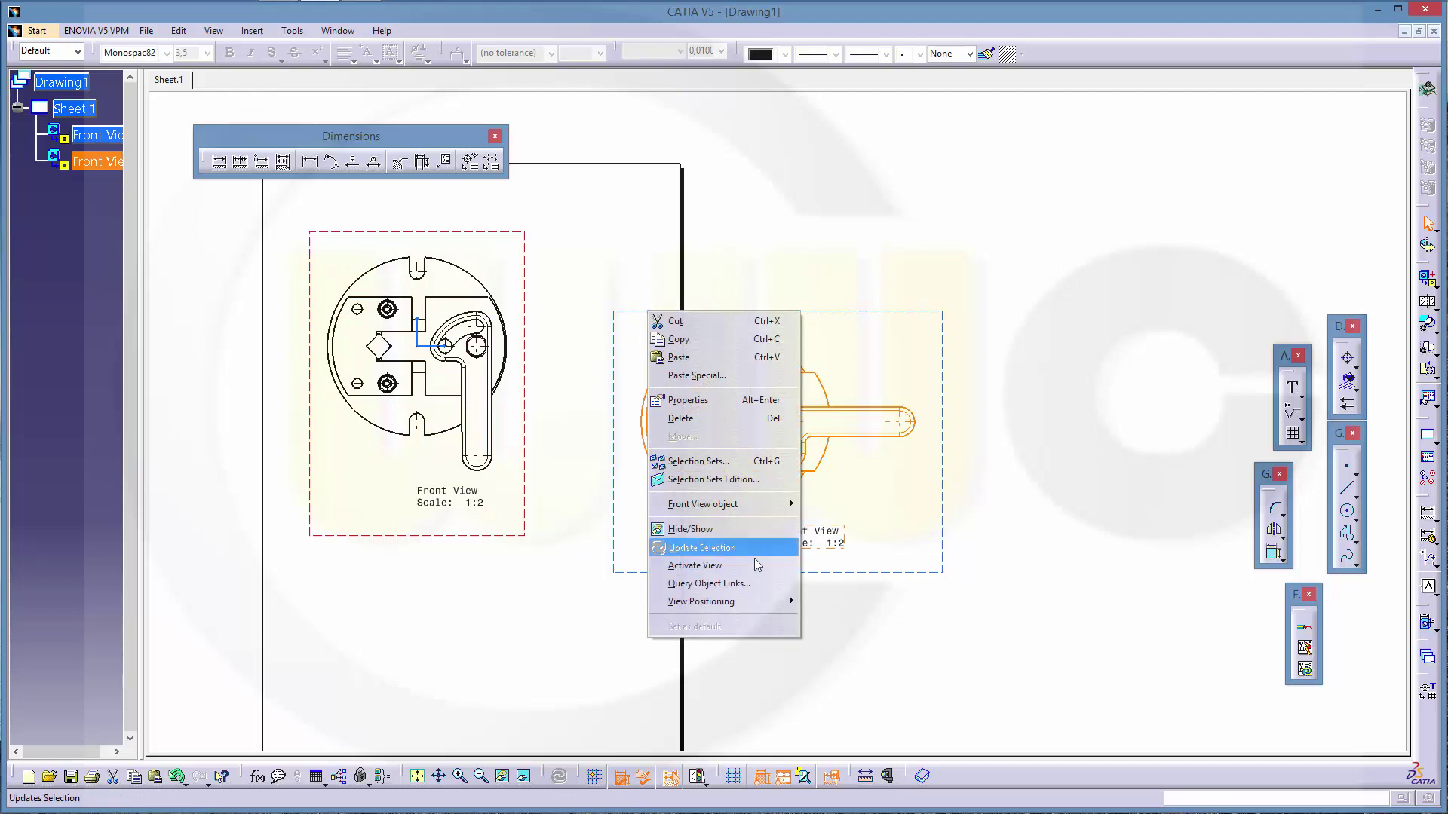
{"action": "mouse_move", "coordinate": [766, 600]}
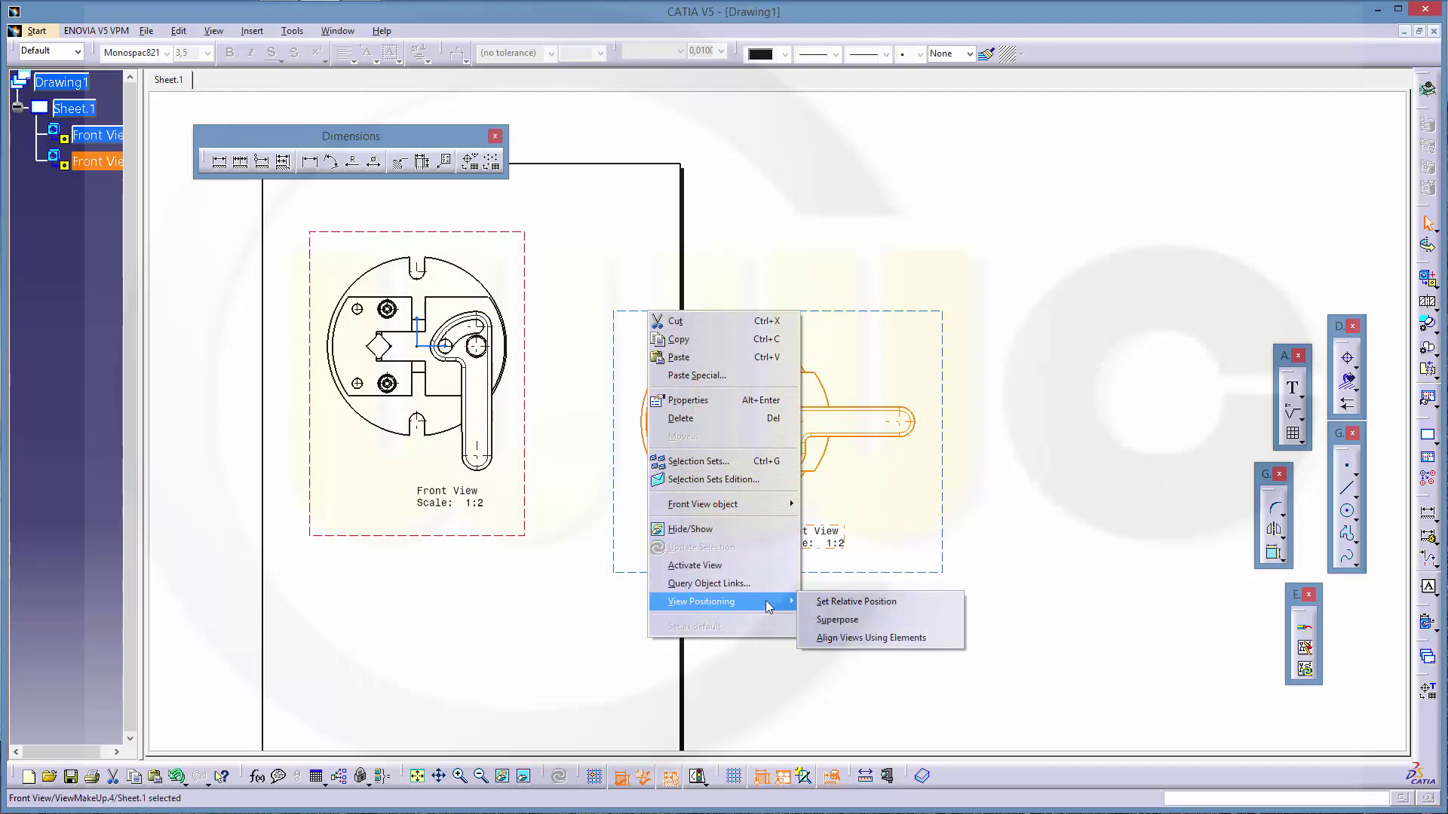
{"action": "left_click", "coordinate": [841, 620]}
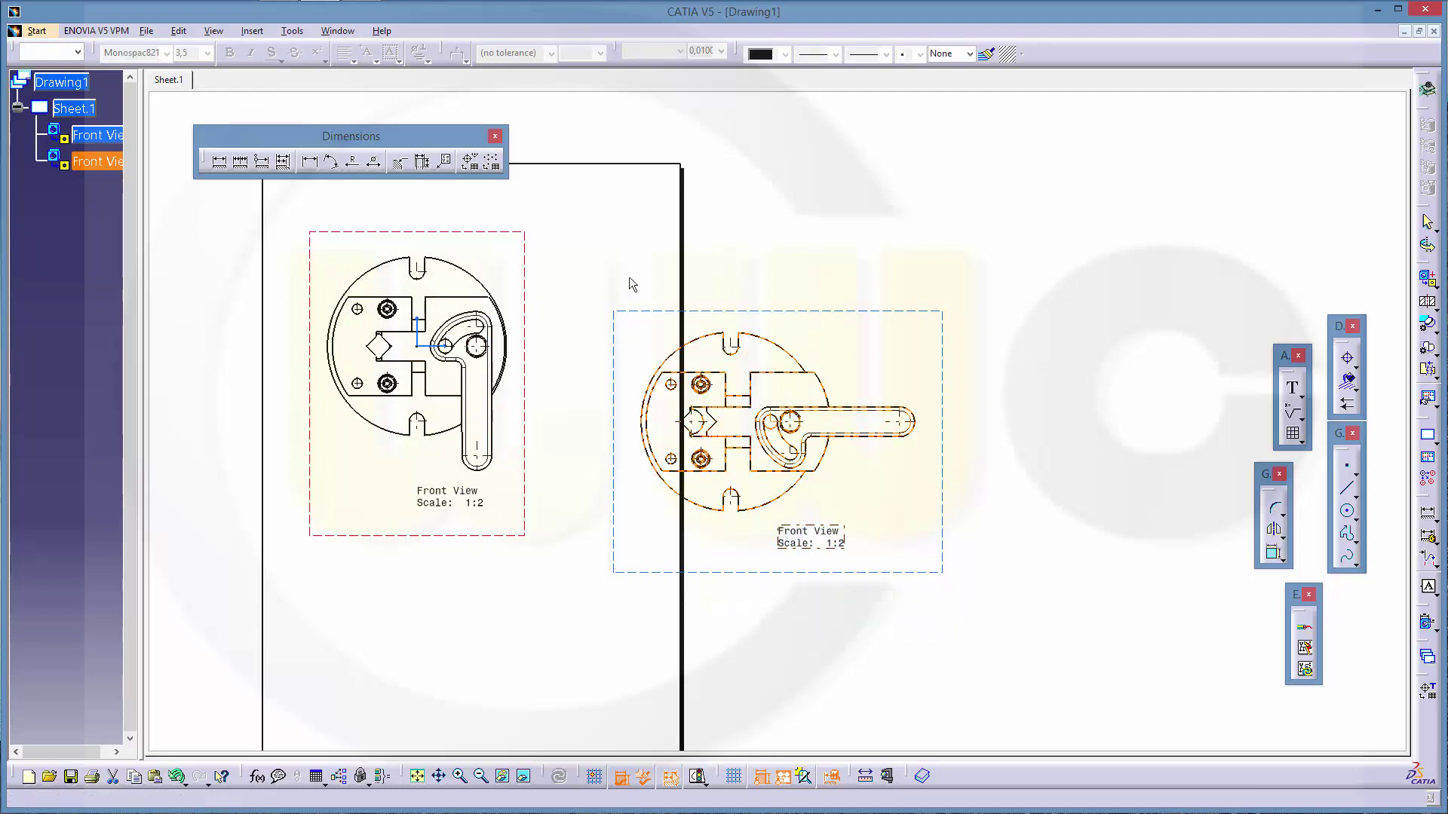
{"action": "left_click", "coordinate": [528, 259]}
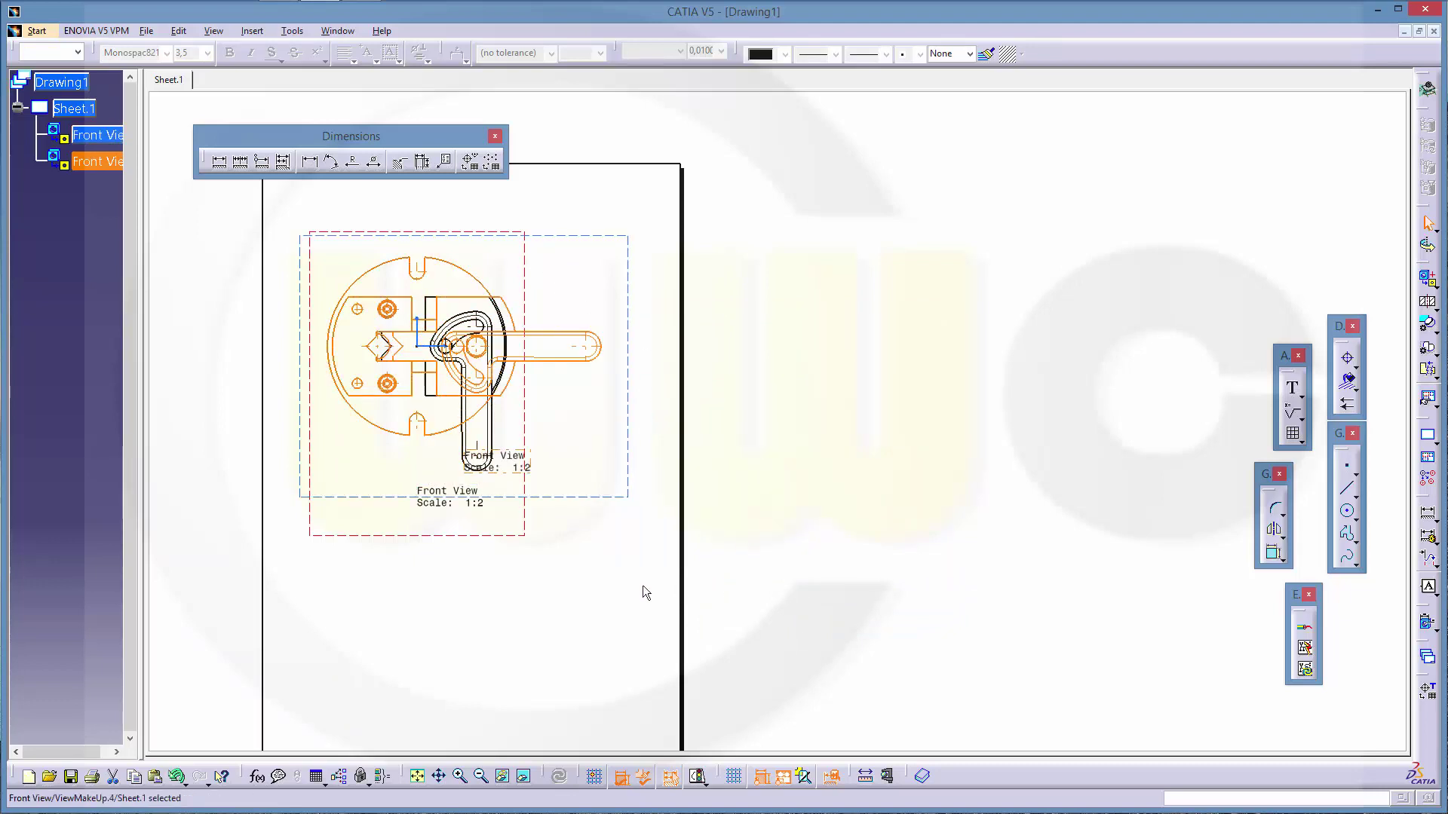
Delete the name and scale labels of both superposed front views.
{"action": "left_click", "coordinate": [548, 545]}
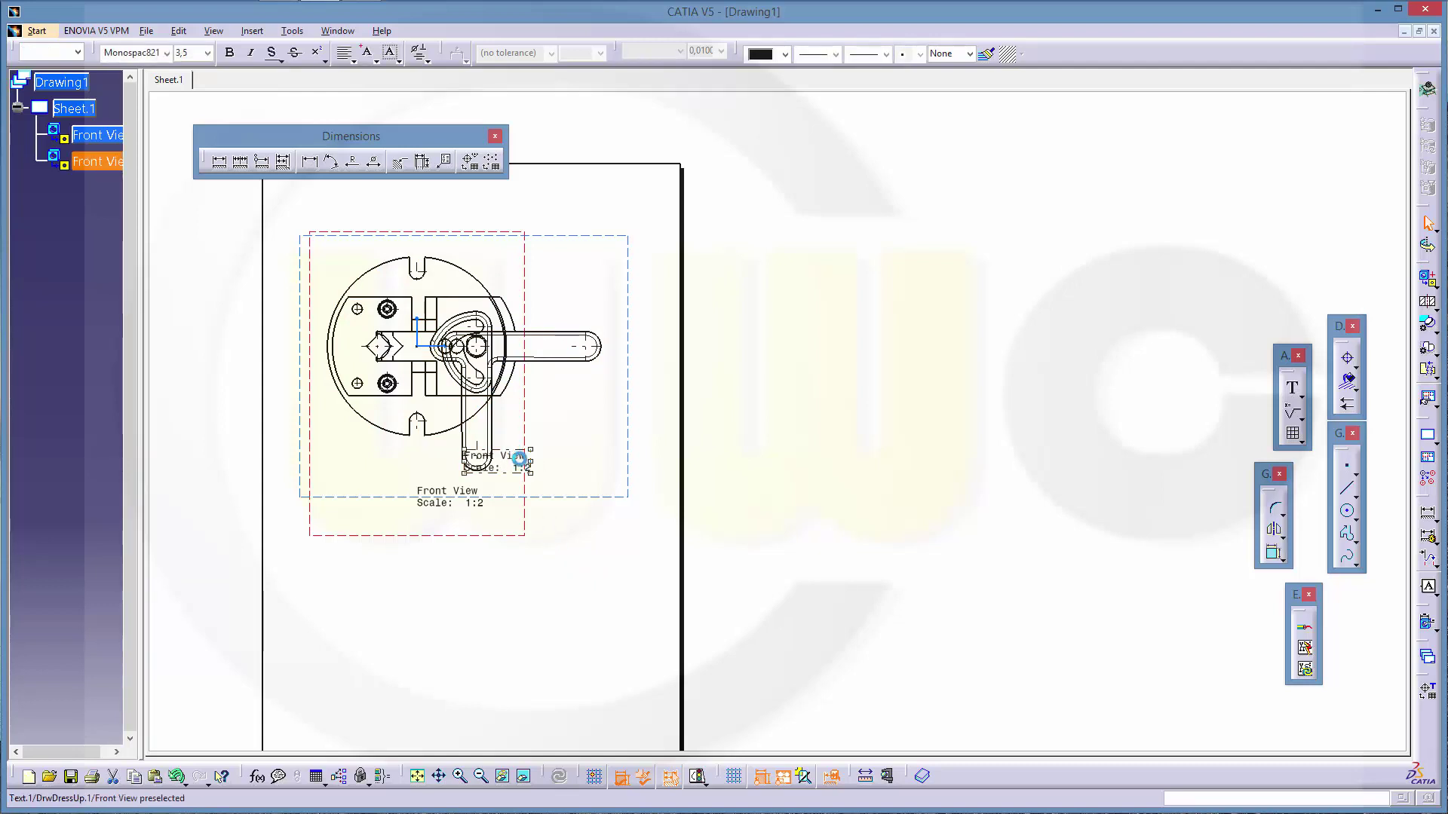
{"action": "left_click_drag", "start_coordinate": [524, 457], "coordinate": [477, 491]}
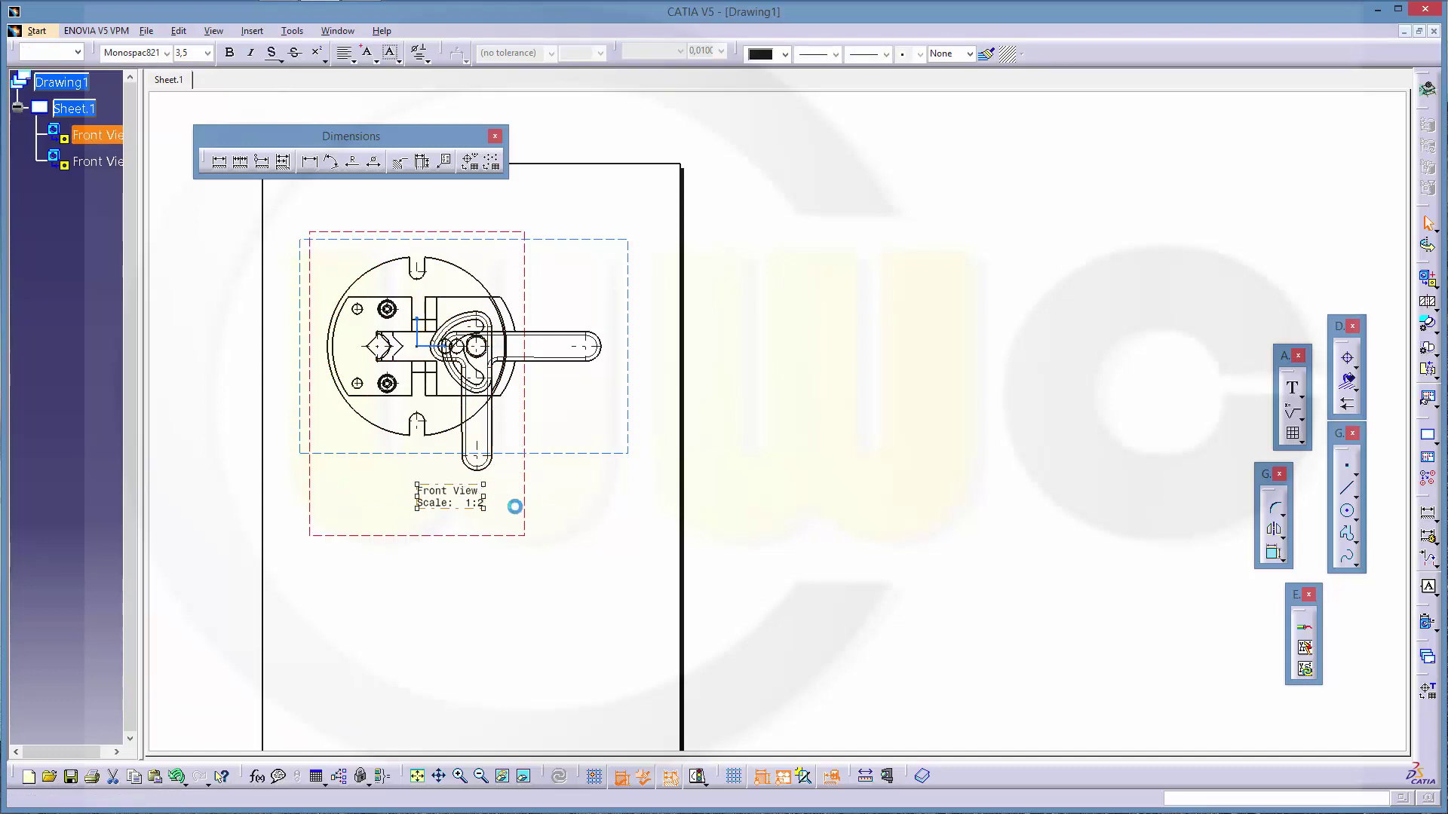
{"action": "key", "text": "Delete"}
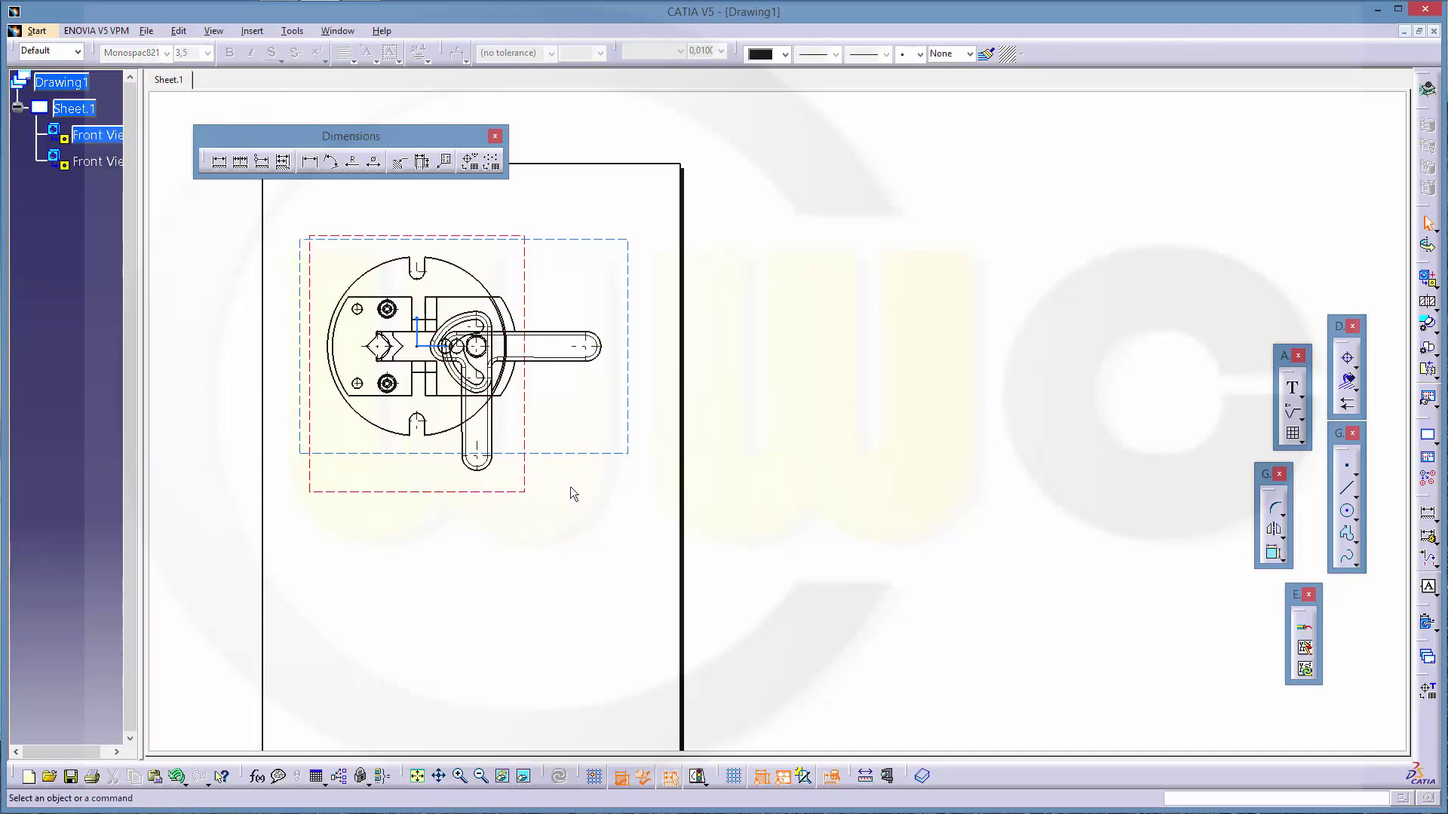
Open Overload Properties for the open-position view and add the clamping lever (Spannhebel) and sliding jaw (Gleitbacke) to its element list.
{"action": "mouse_move", "coordinate": [571, 487]}
{"action": "middle_mouse_down", "text": "ctrl"}
{"action": "mouse_move", "coordinate": [554, 475]}
{"action": "mouse_move", "coordinate": [808, 543]}
{"action": "mouse_move", "coordinate": [860, 620]}
{"action": "mouse_move", "coordinate": [871, 549]}
{"action": "middle_mouse_up", "text": "ctrl"}
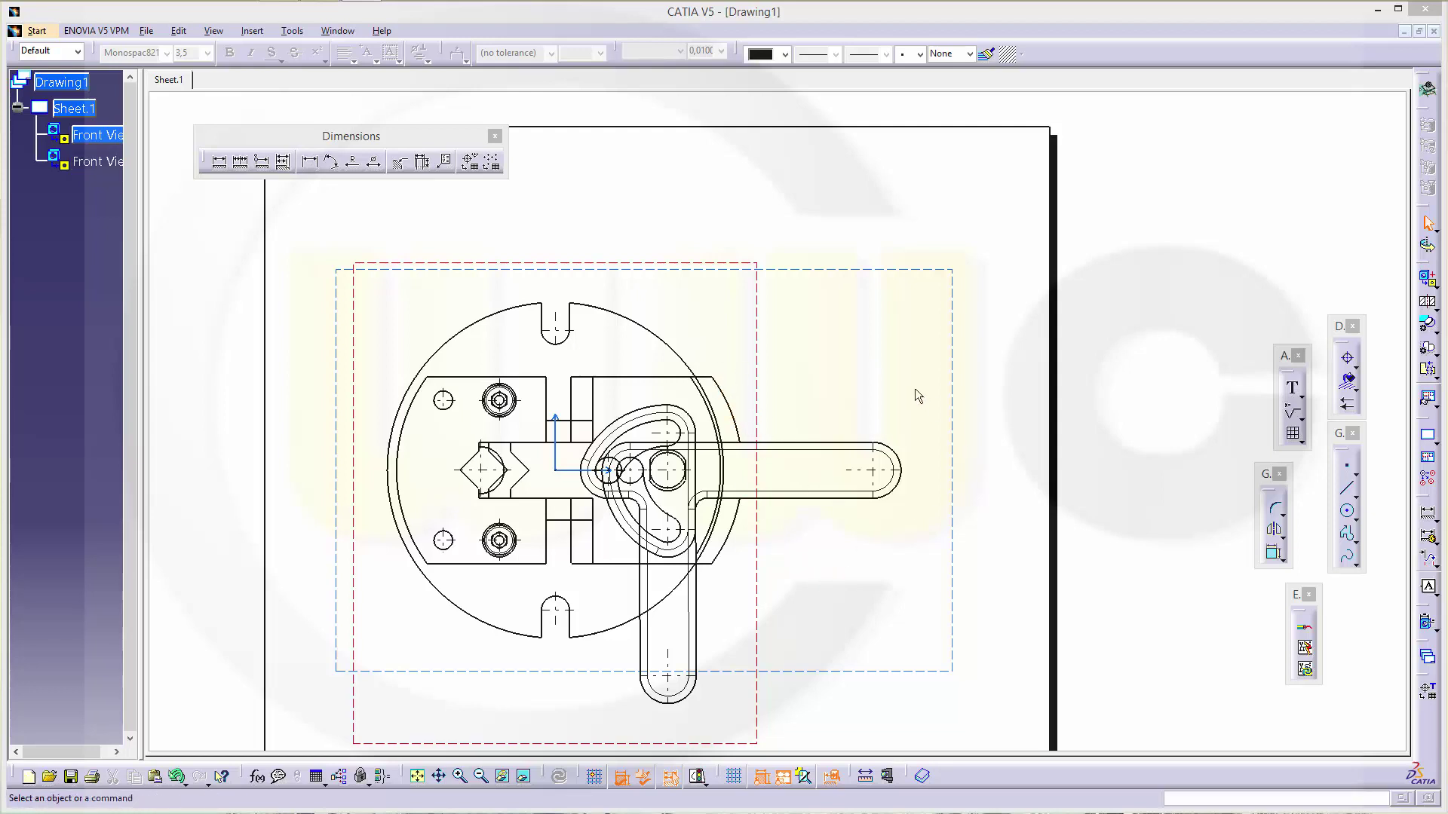
{"action": "right_click", "coordinate": [953, 354]}
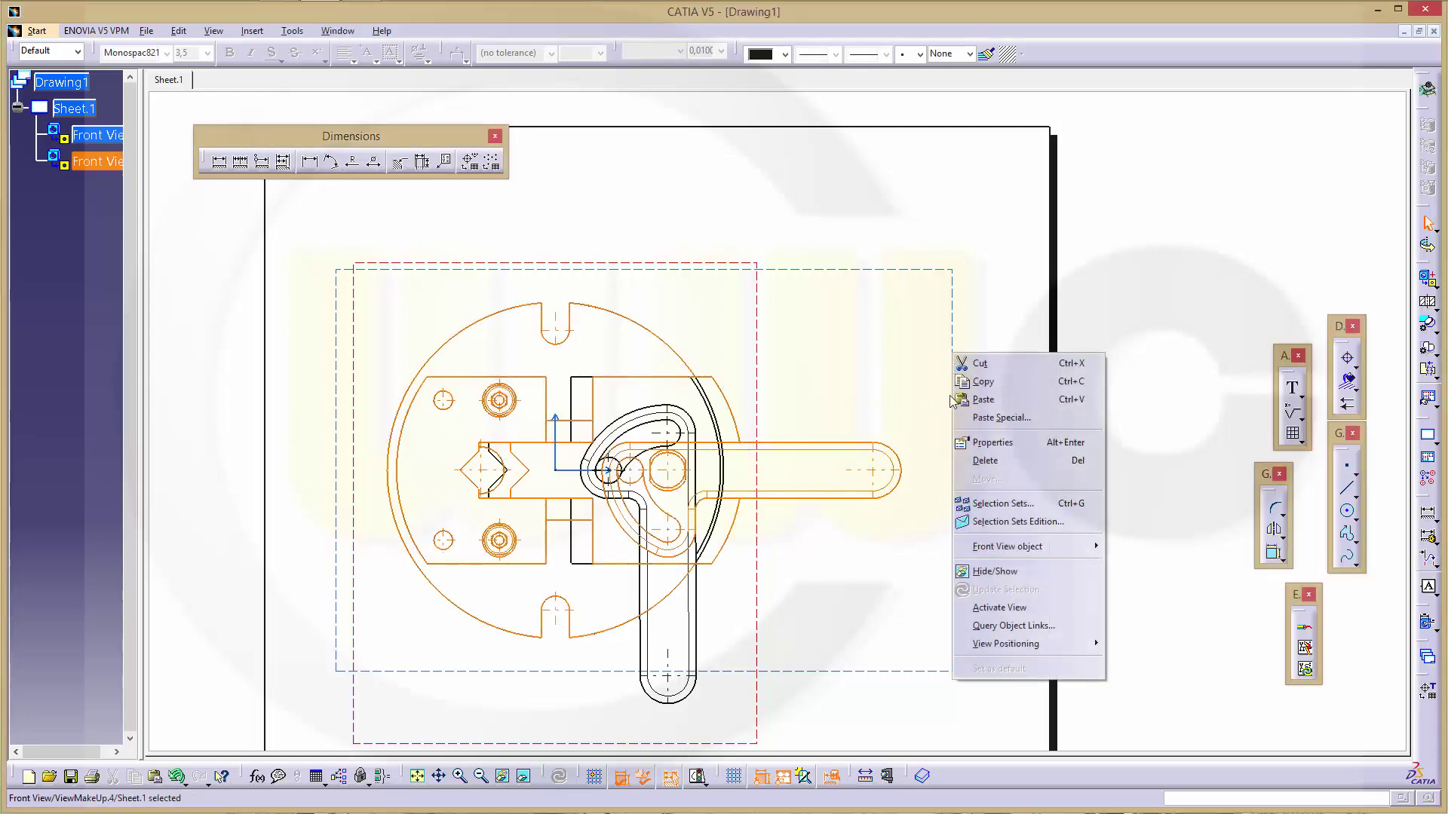
{"action": "mouse_move", "coordinate": [997, 556]}
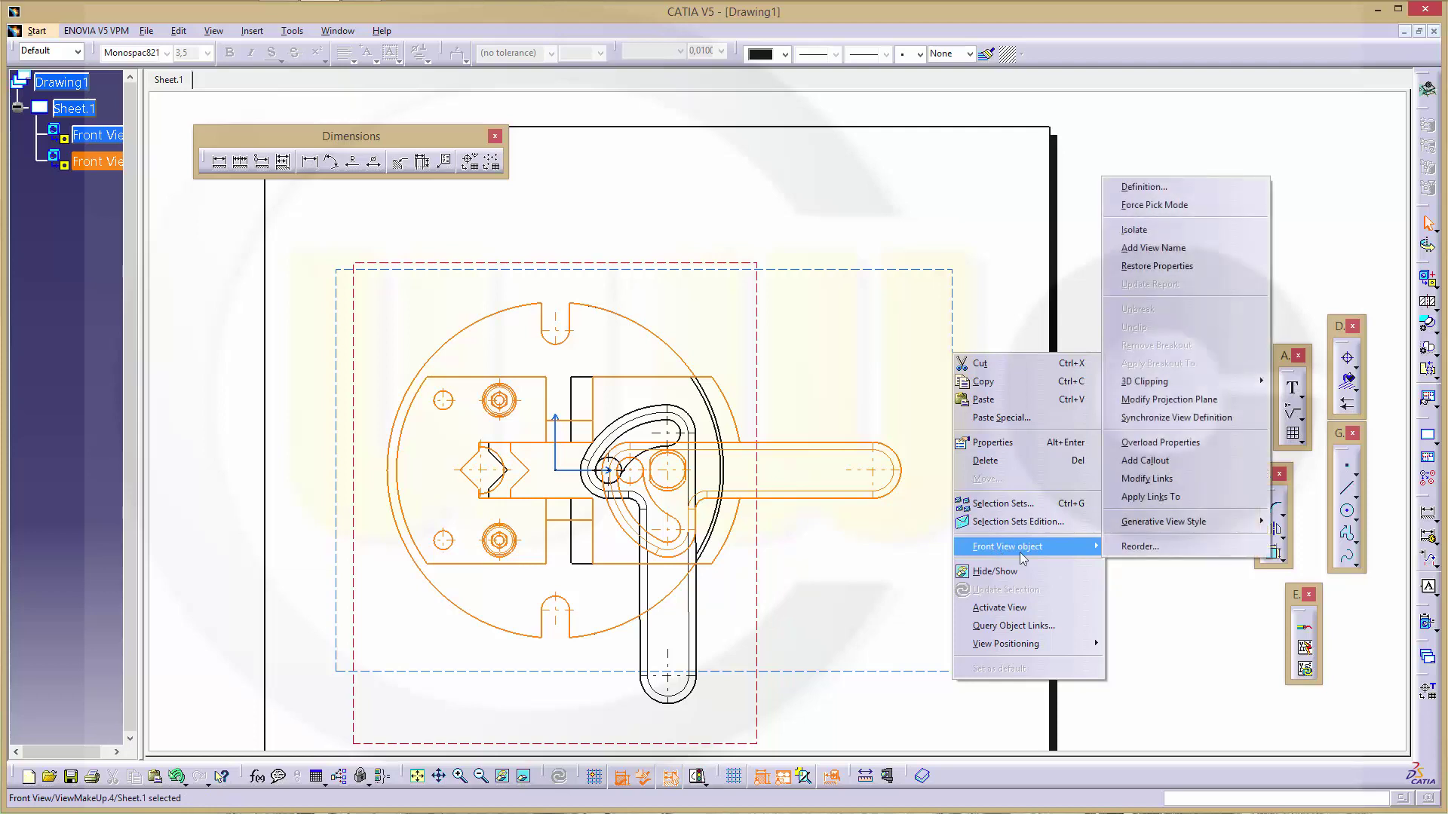
{"action": "left_click", "coordinate": [1151, 442]}
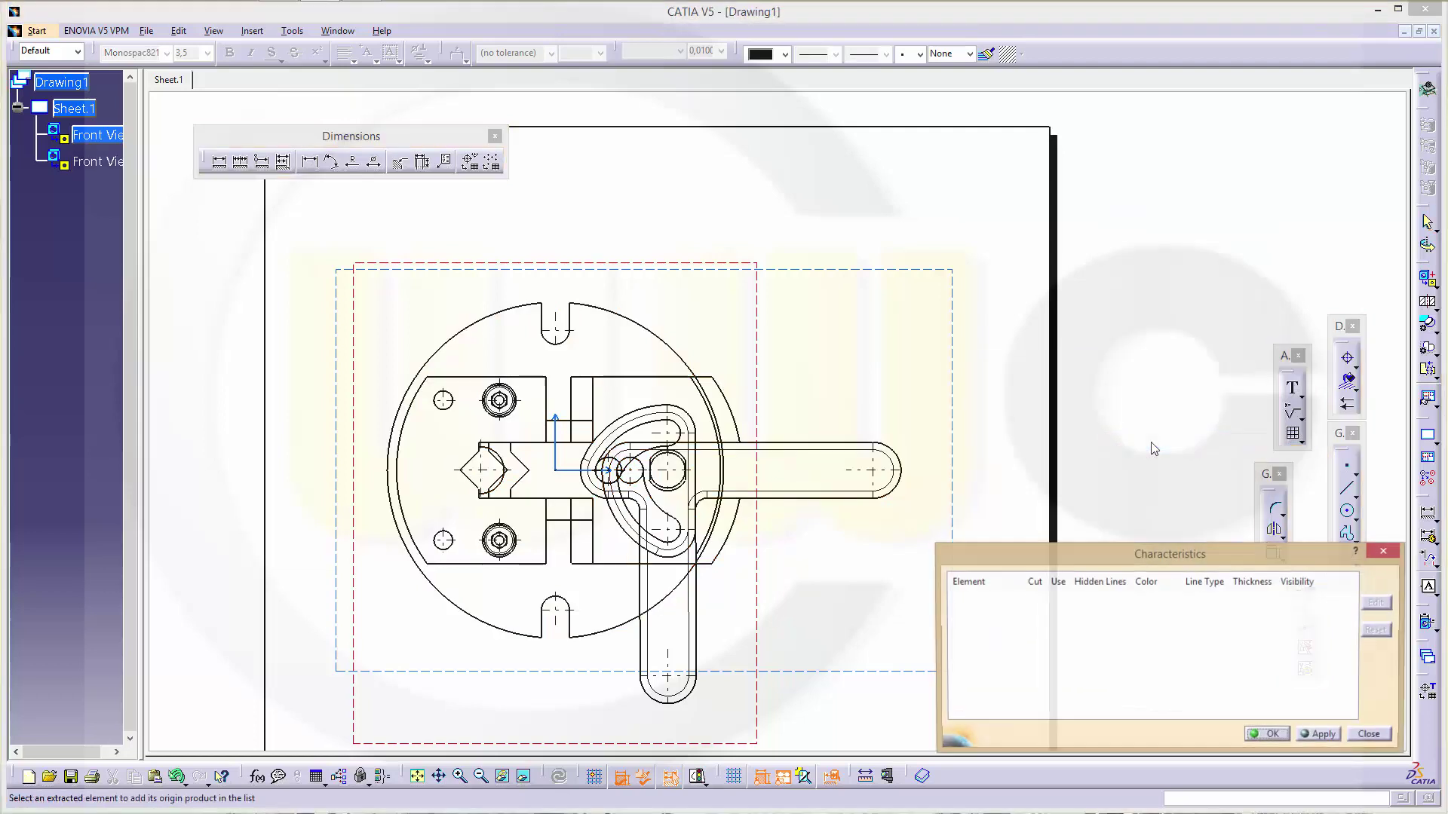
{"action": "left_click", "coordinate": [842, 449]}
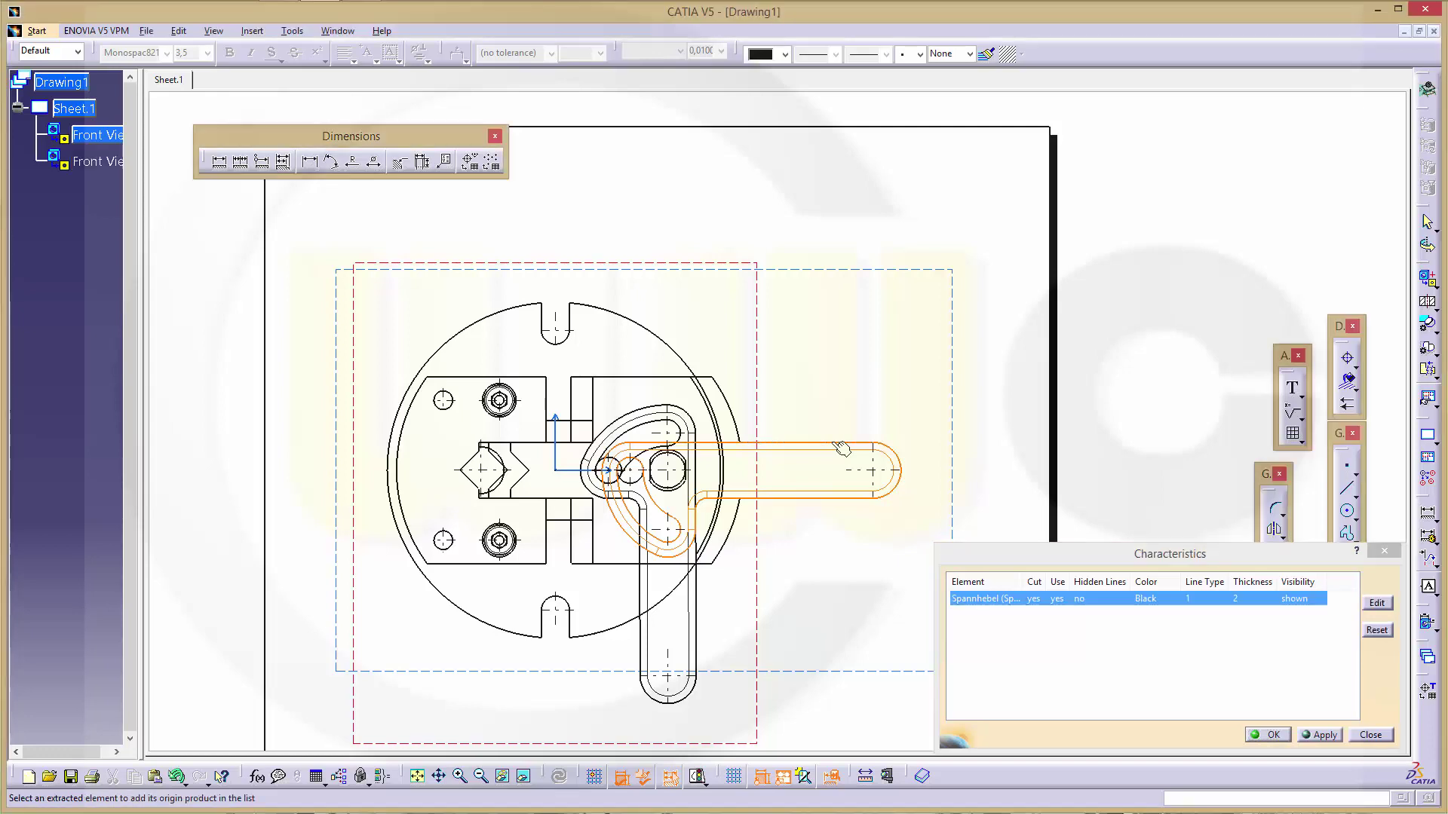
{"action": "left_click", "coordinate": [736, 405]}
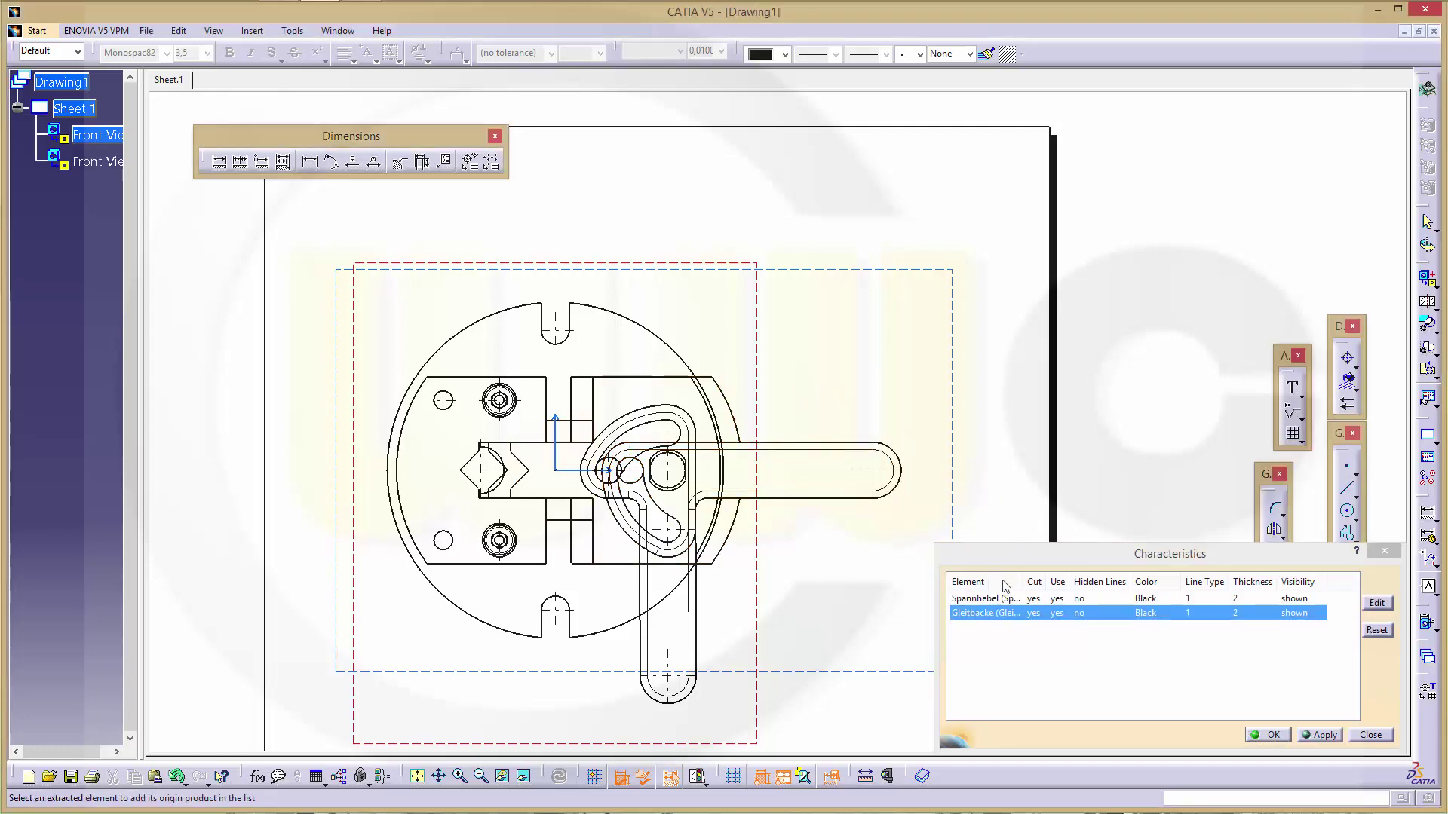
Set the Spannhebel's line color to red in the overload characteristics and apply it to the open-position view.
{"action": "left_click", "coordinate": [1377, 603]}
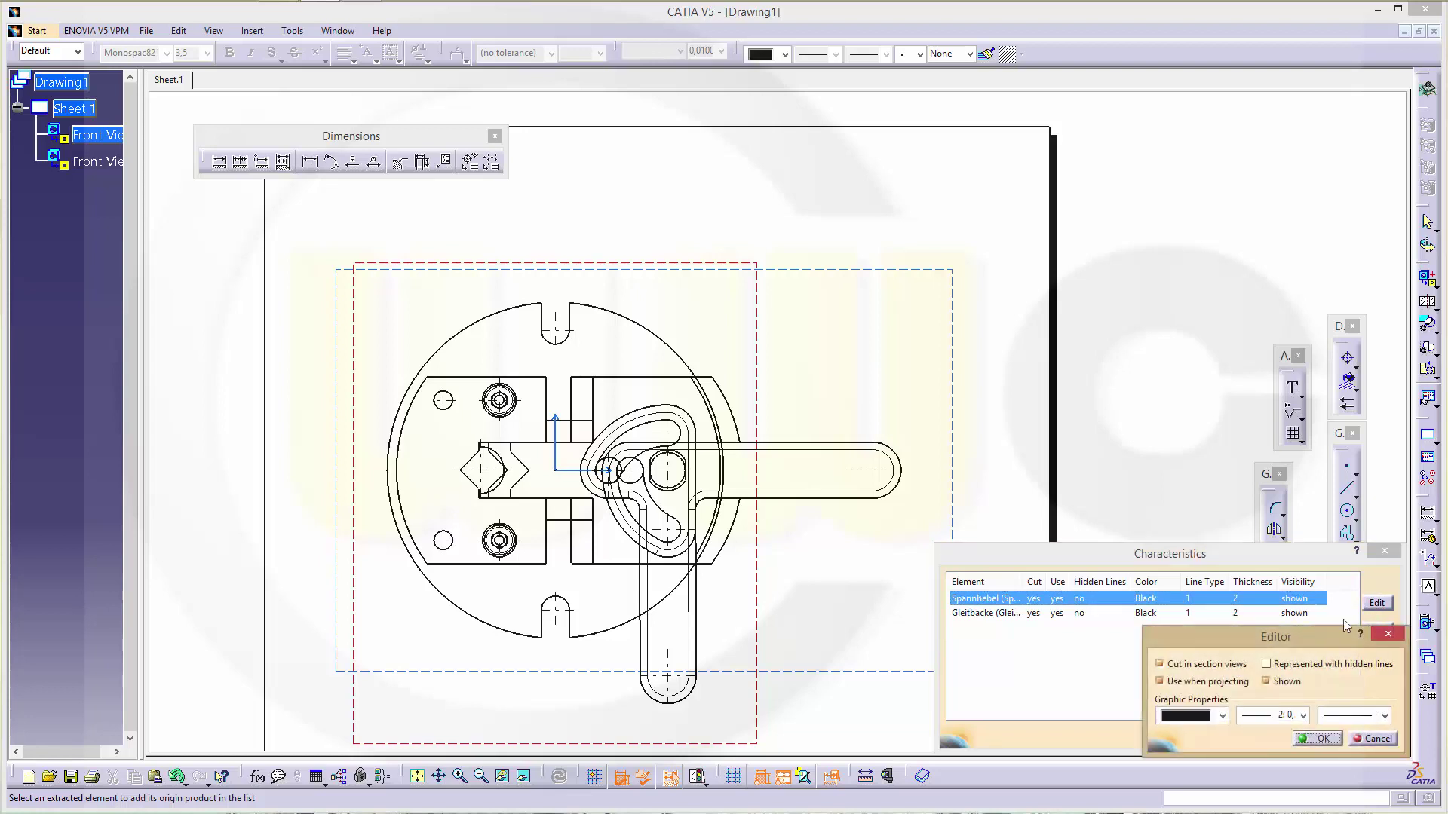
{"action": "left_click", "coordinate": [1221, 716]}
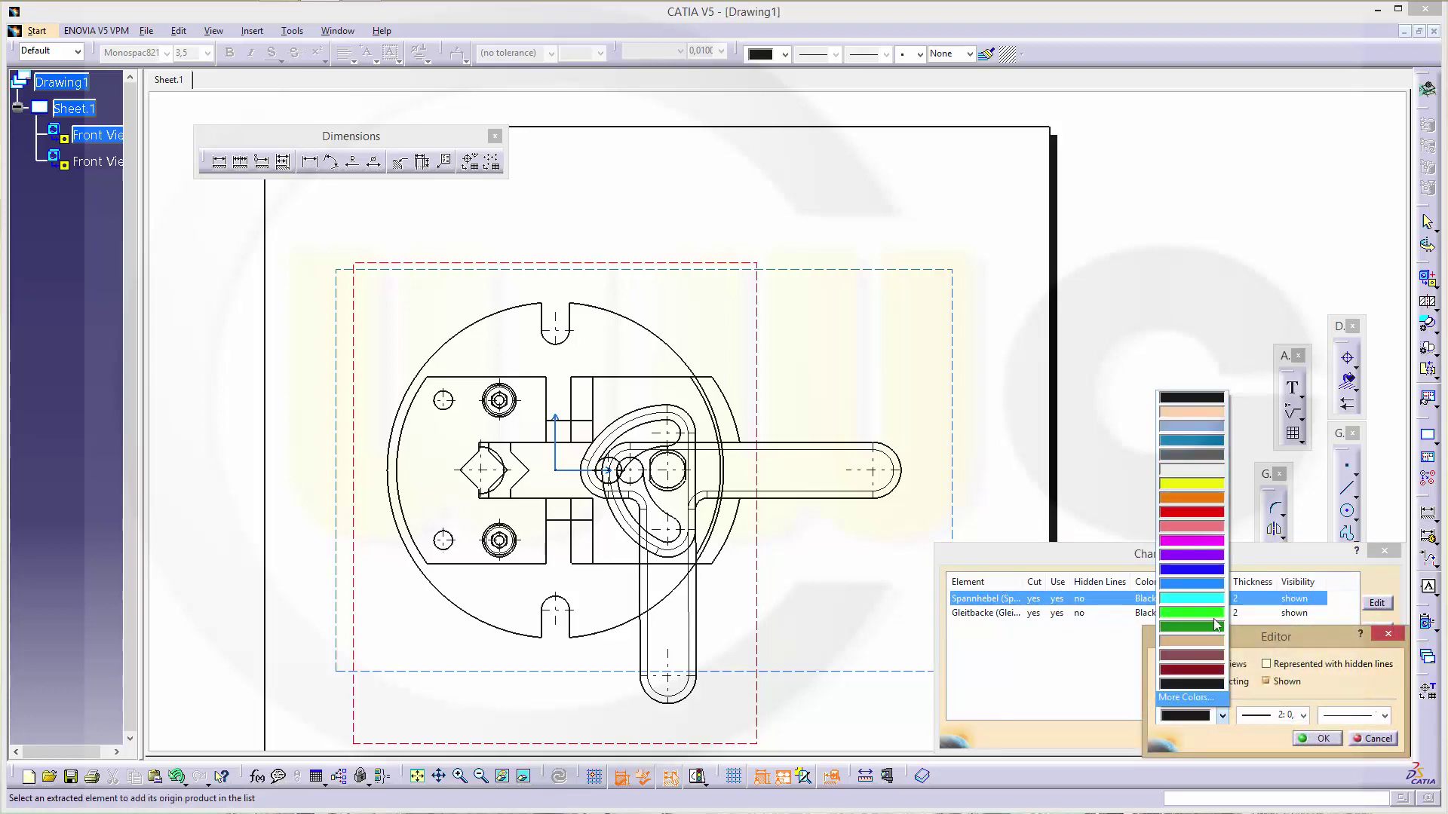
{"action": "left_click", "coordinate": [1194, 513]}
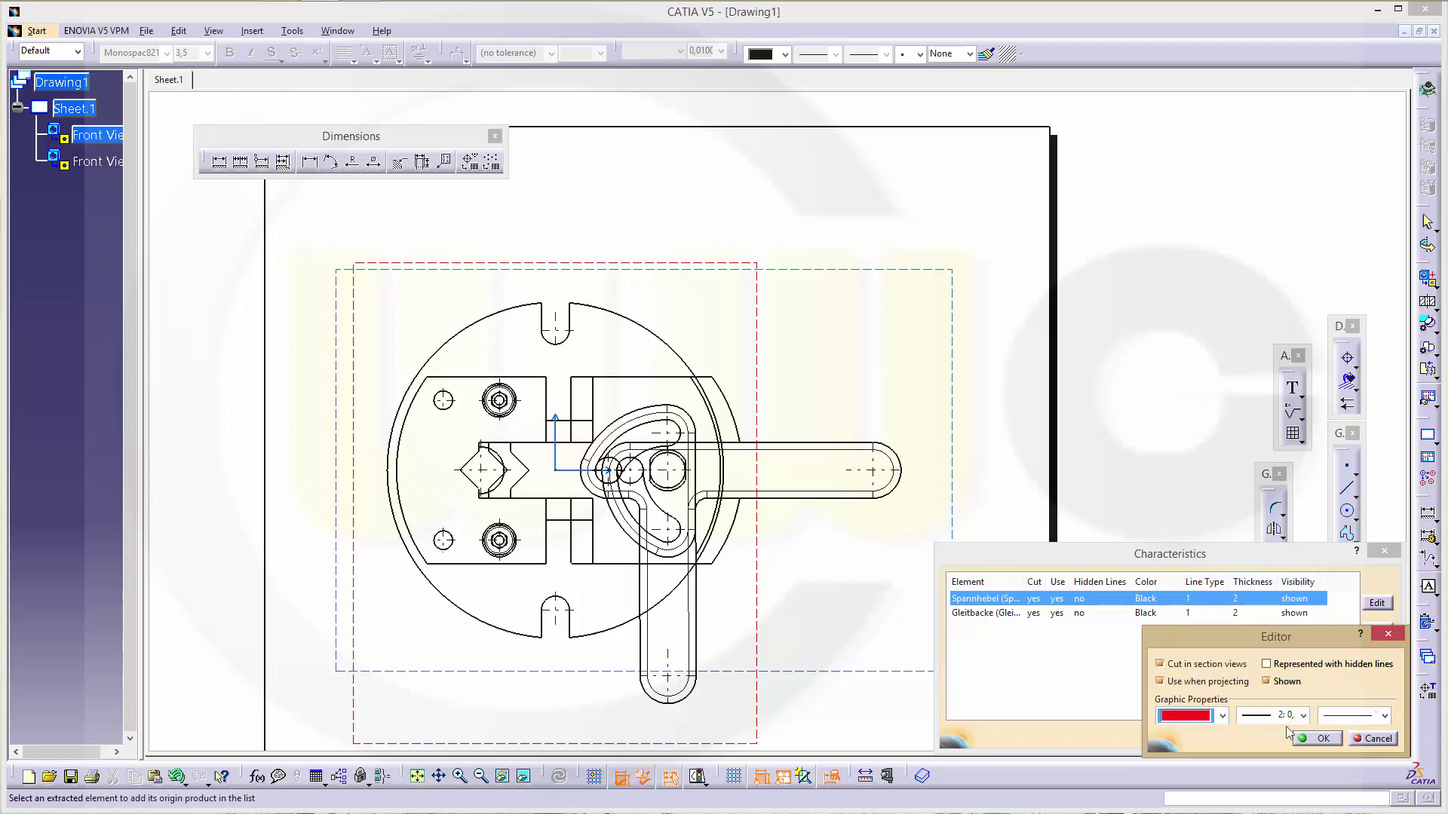
{"action": "left_click", "coordinate": [1324, 740]}
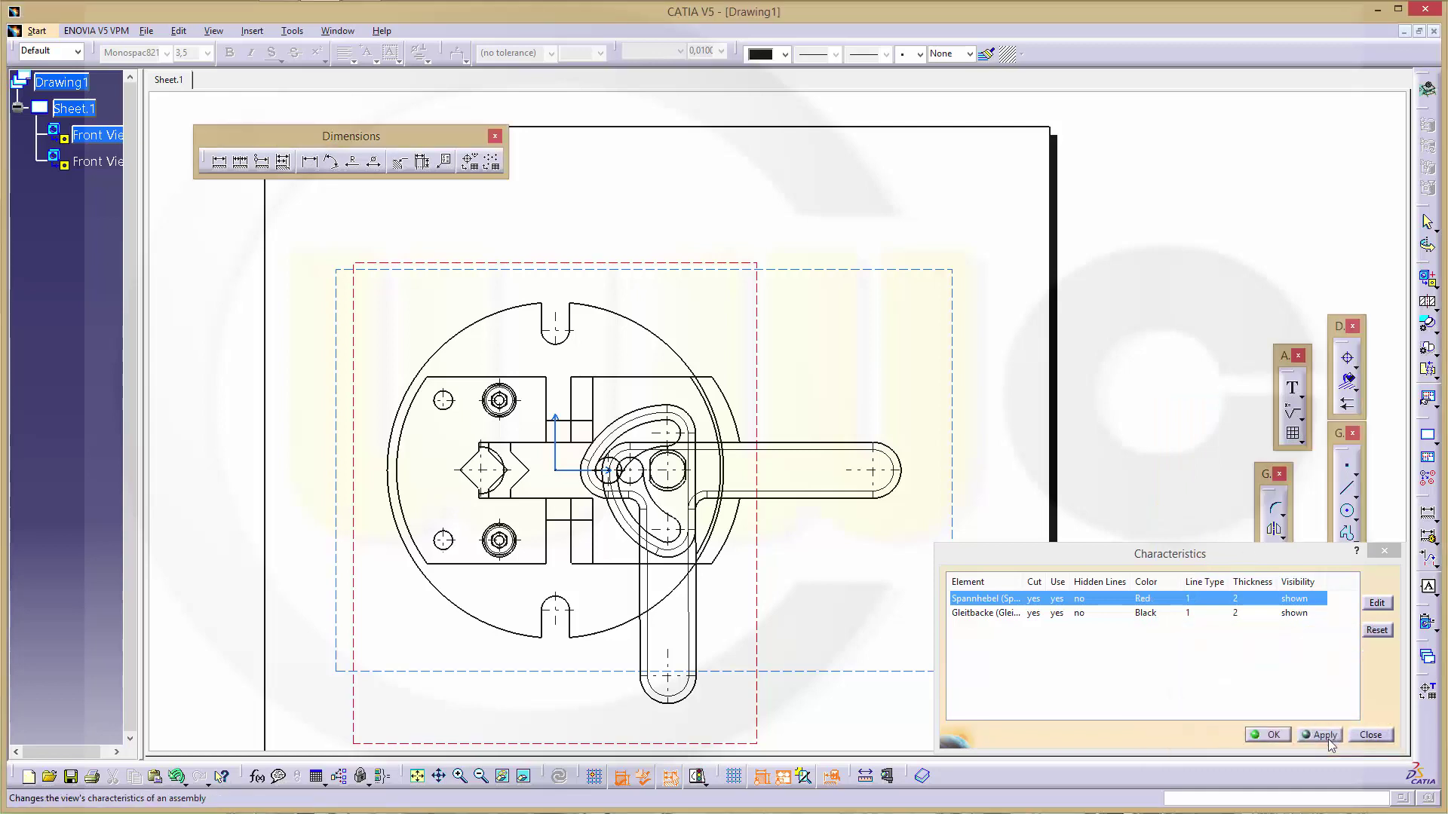
{"action": "left_click", "coordinate": [1327, 737]}
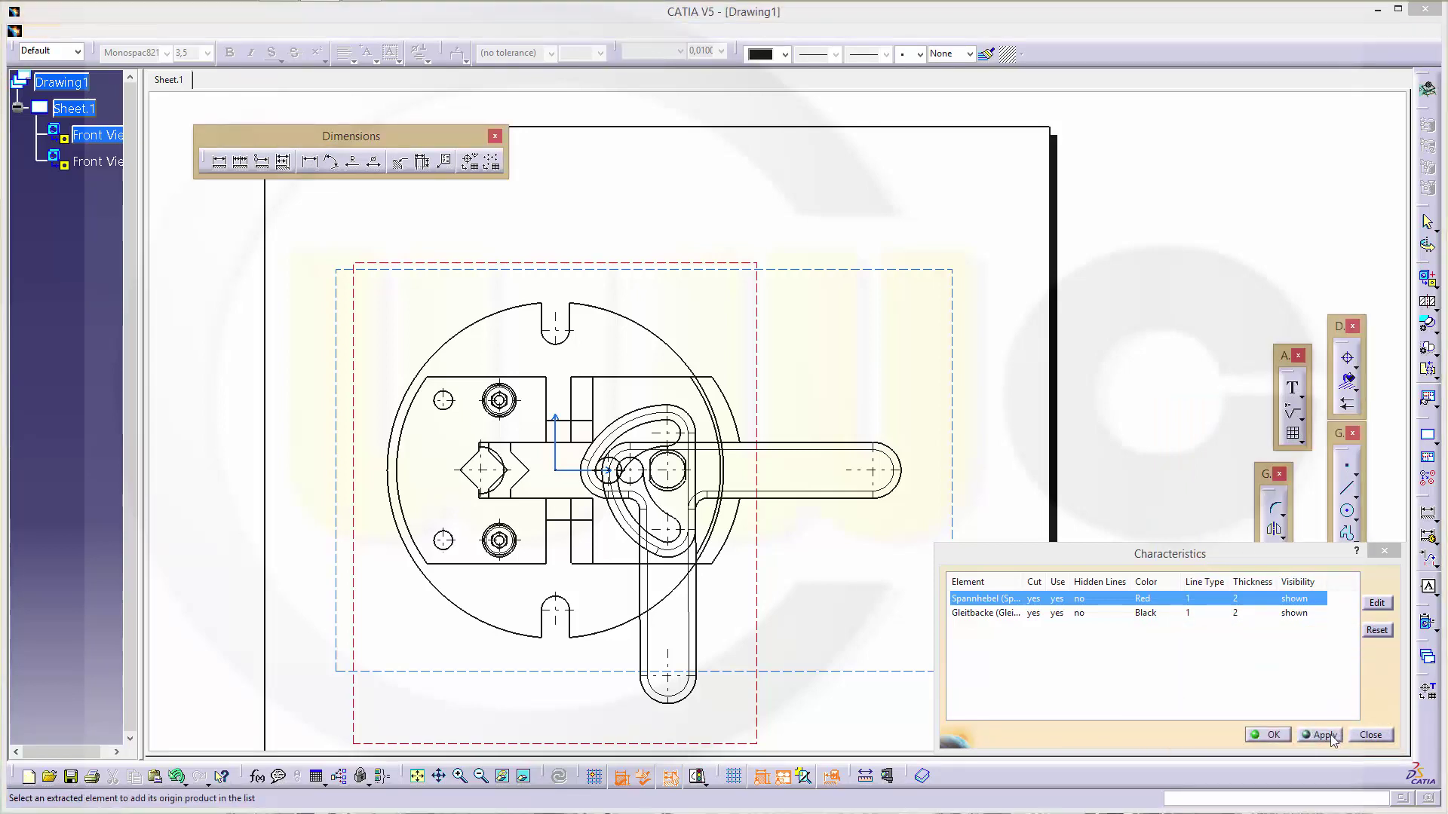
Set the Gleitbacke's line color to red as well, apply it to the open-position view and confirm the characteristics.
{"action": "left_click", "coordinate": [1010, 612]}
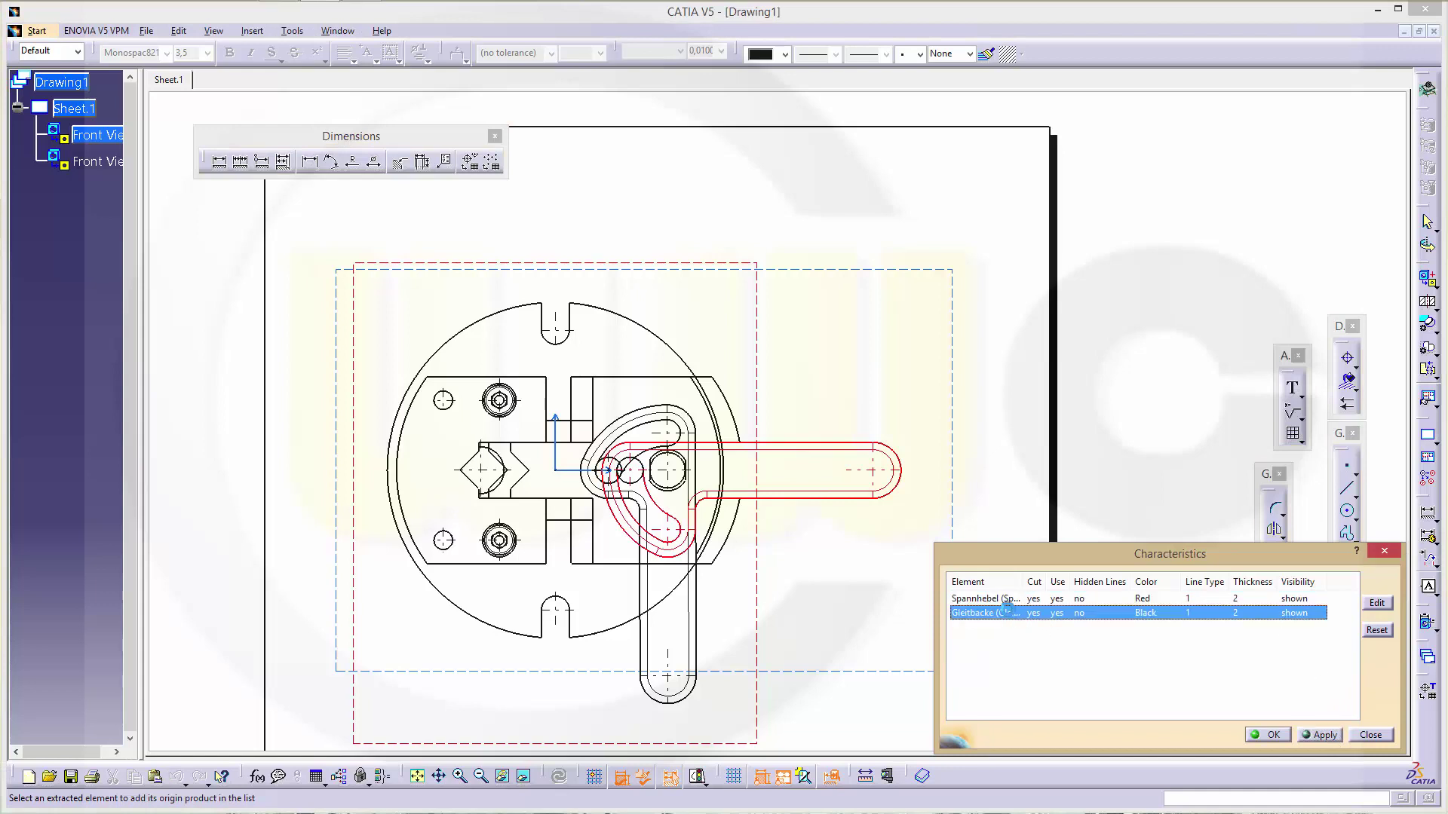
{"action": "left_click", "coordinate": [1376, 603]}
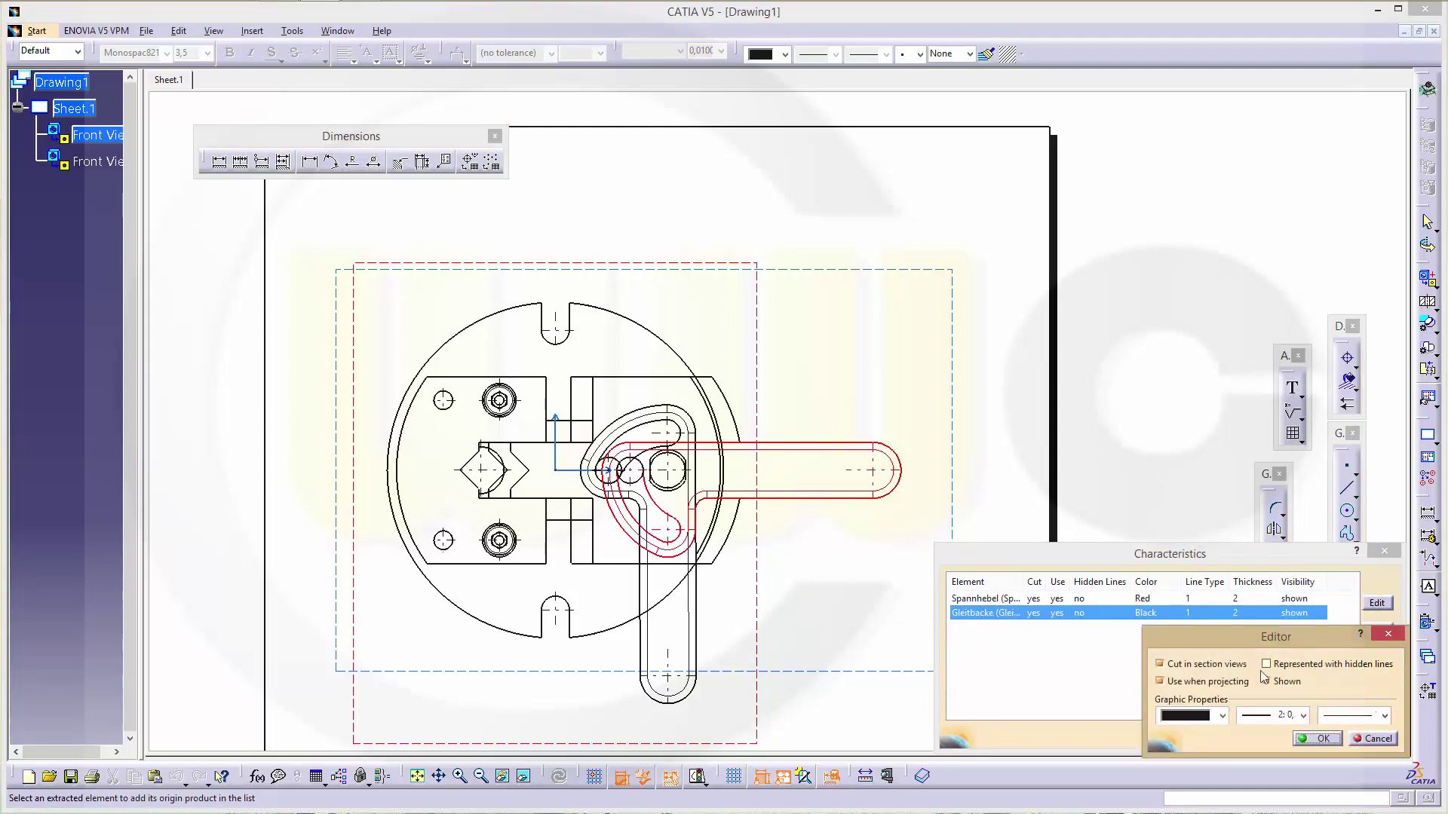
{"action": "left_click", "coordinate": [1222, 716]}
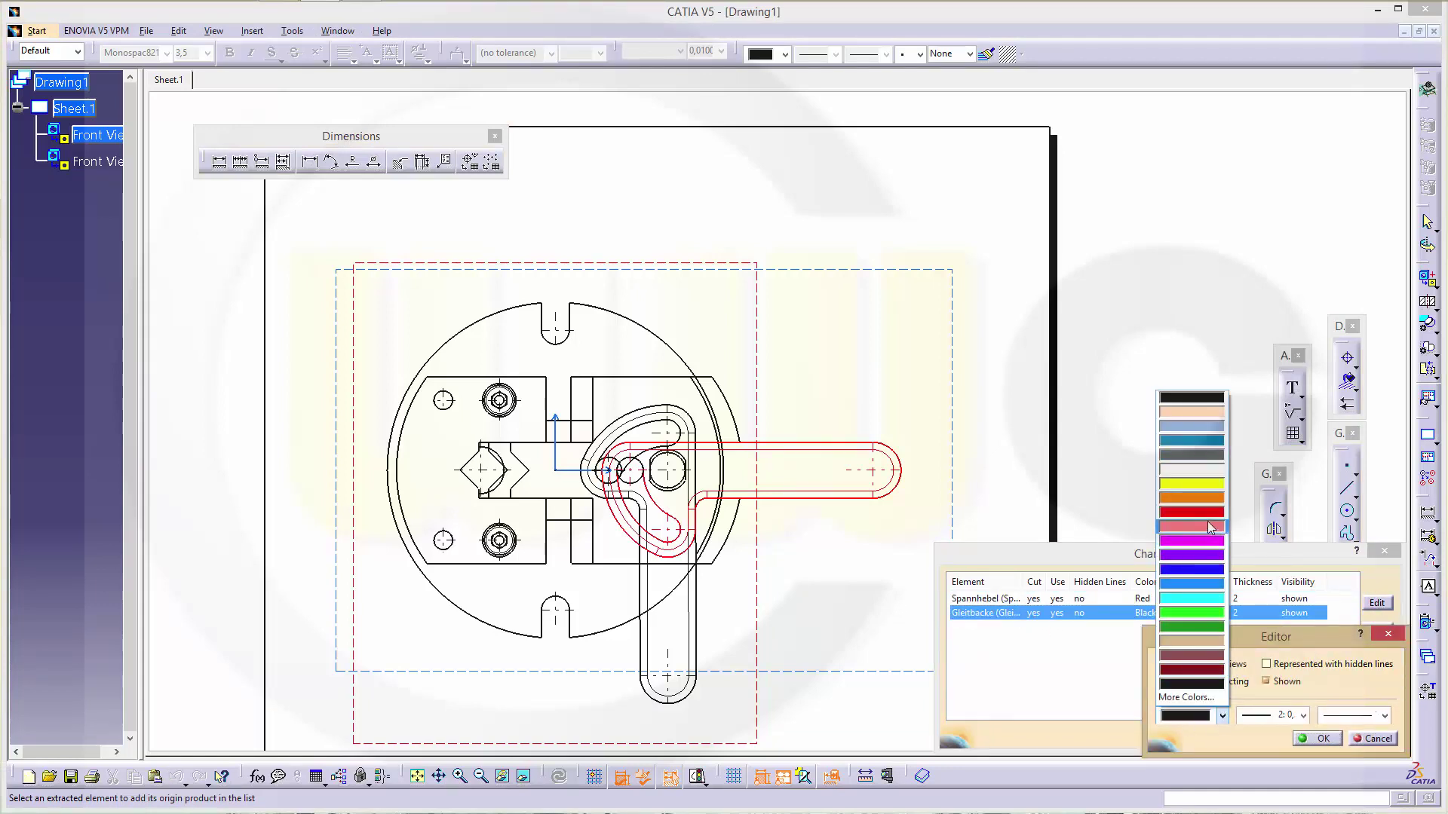
{"action": "left_click", "coordinate": [1207, 515]}
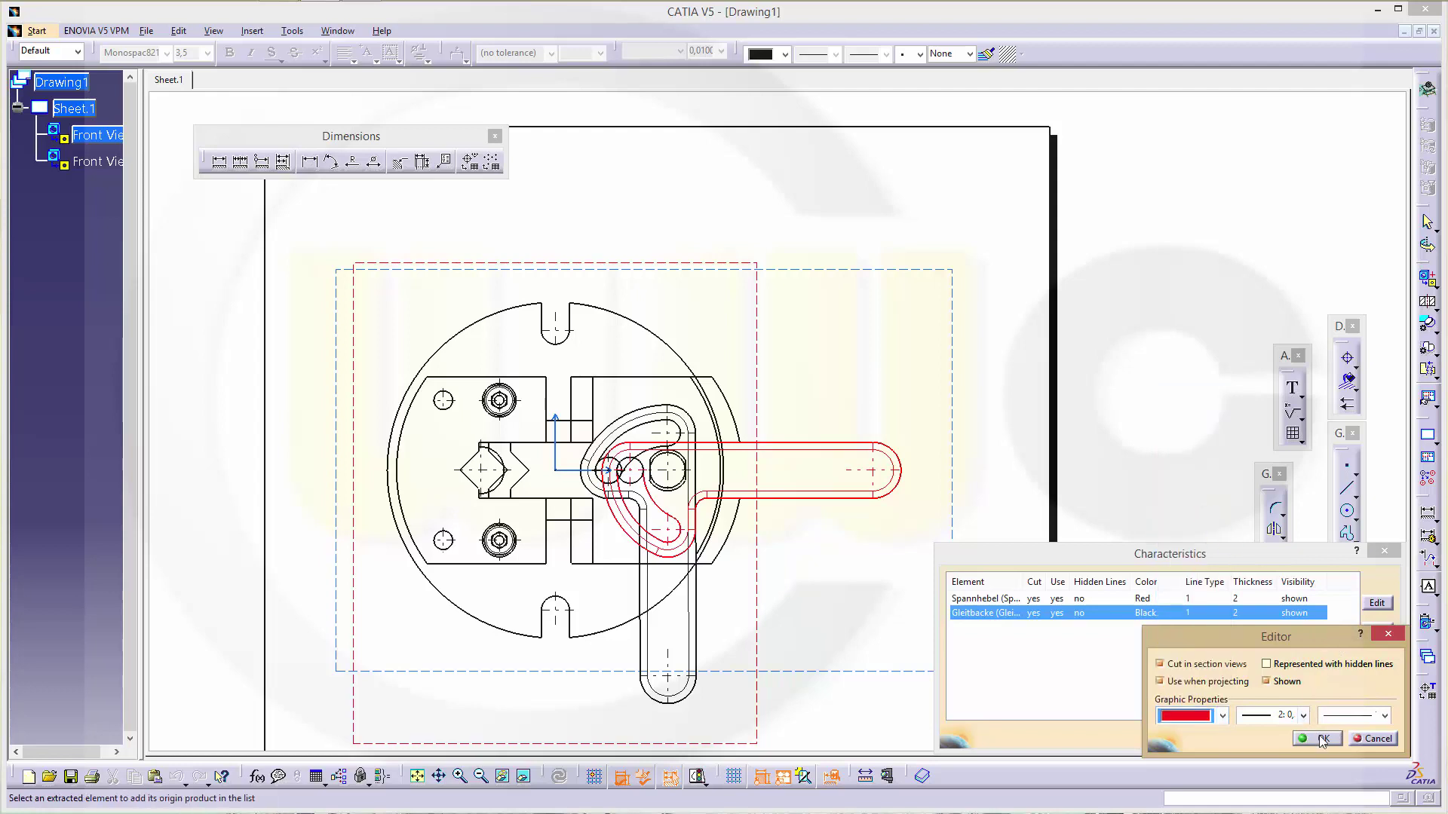
{"action": "left_click", "coordinate": [1319, 738]}
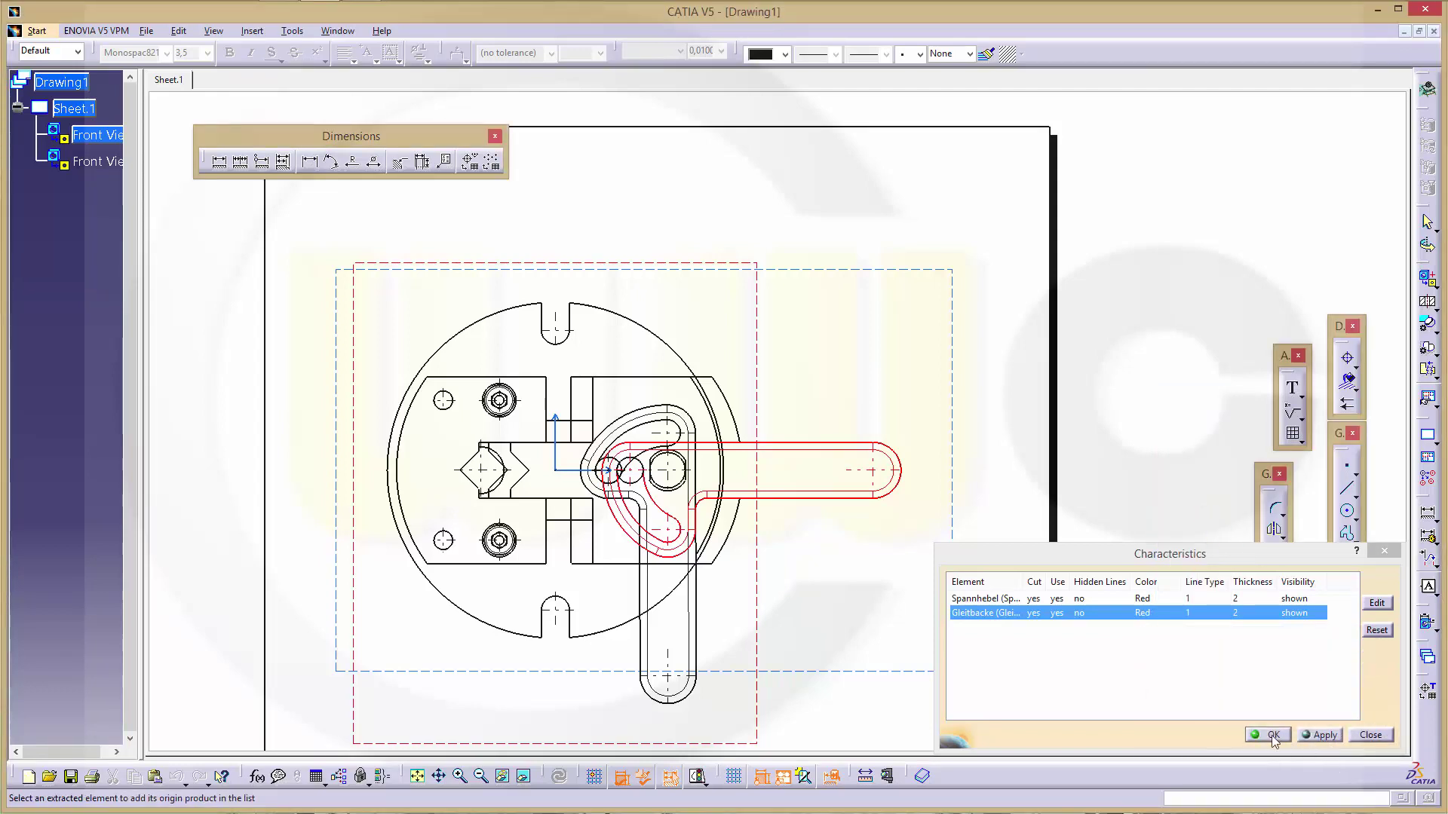
{"action": "left_click", "coordinate": [1320, 736]}
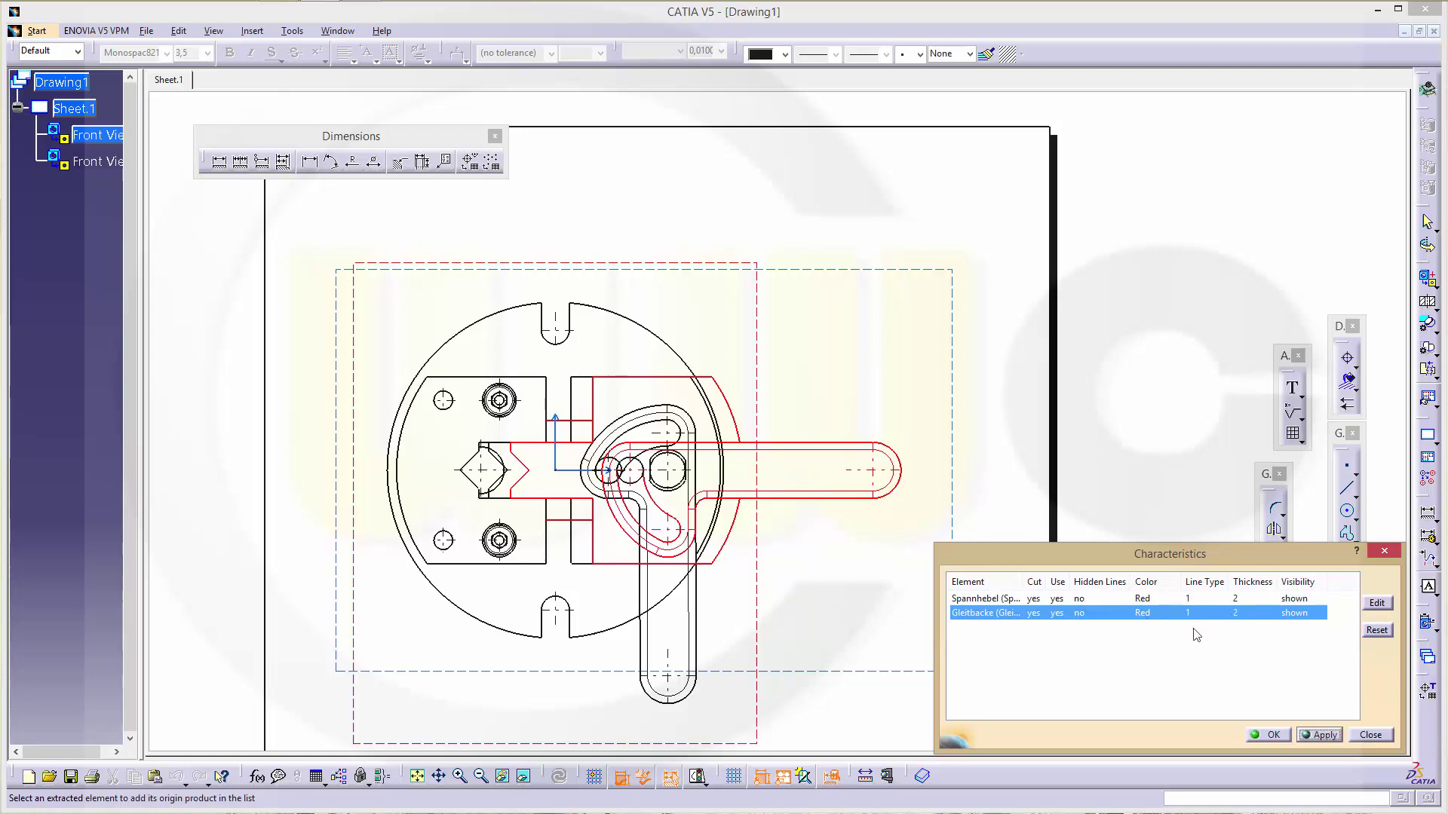
{"action": "left_click", "coordinate": [1276, 735]}
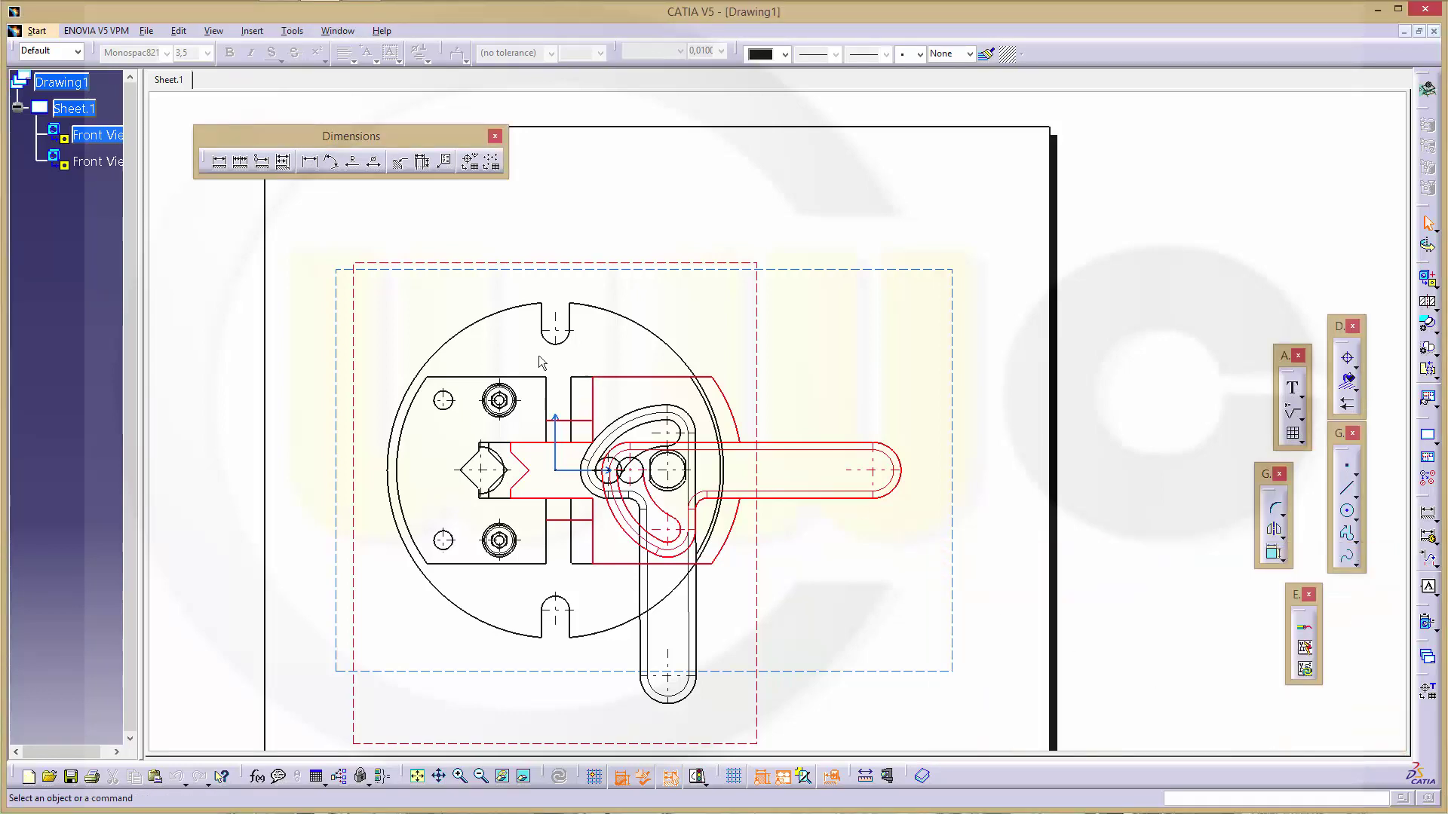
{"action": "left_click", "coordinate": [726, 533]}
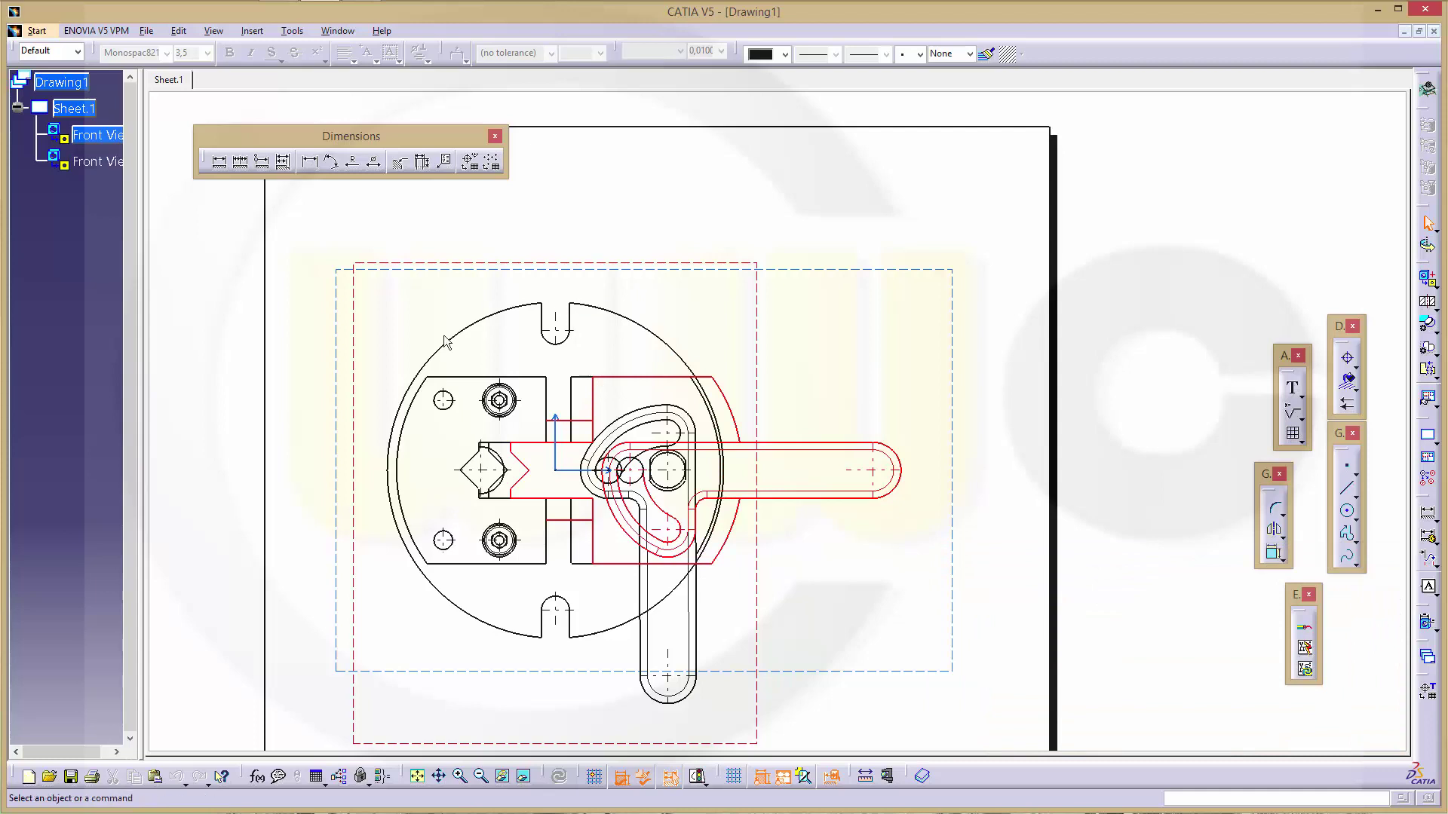